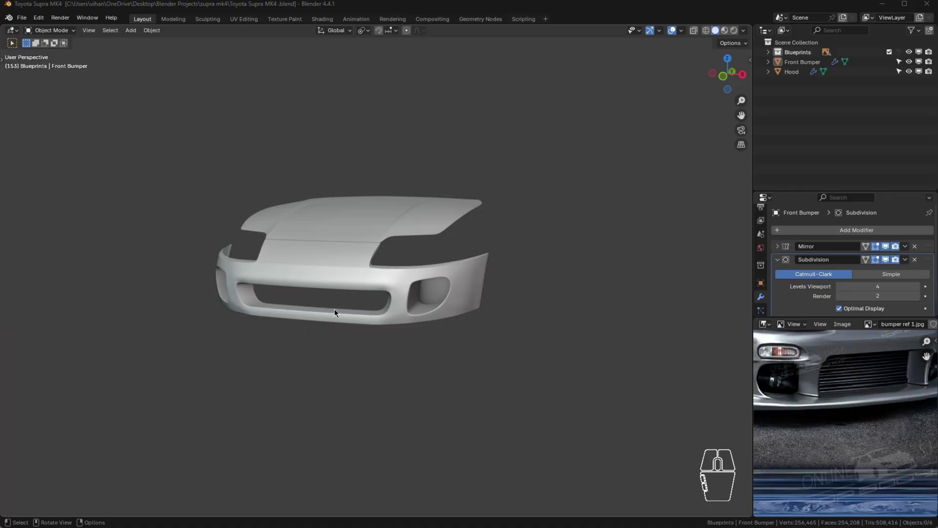
- Look up the Extra Mesh Objects extension in the preferences by searching the extensions for "extra", and check its details
{"action": "scroll", "coordinate": [462, 277], "scroll_direction": "up", "scroll_amount": 3}
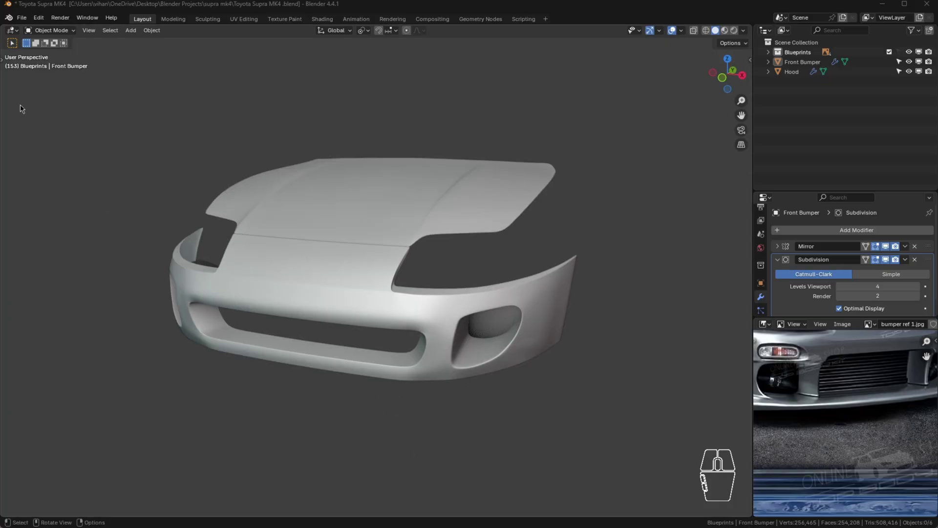
{"action": "left_click", "coordinate": [41, 18]}
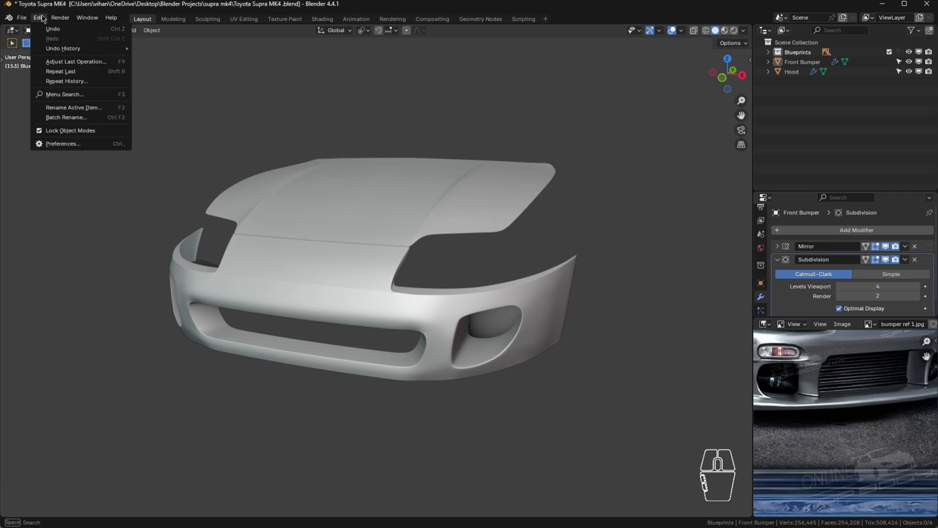
{"action": "left_click", "coordinate": [54, 143]}
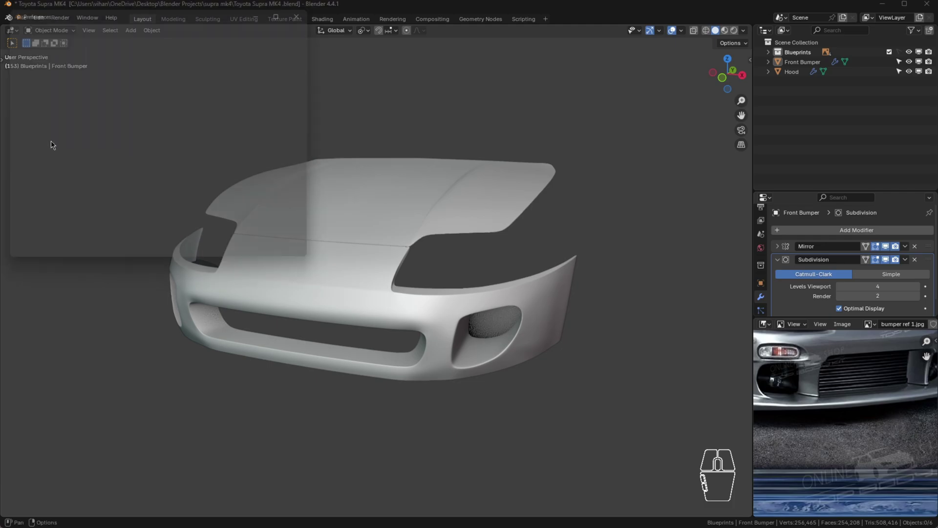
{"action": "left_click", "coordinate": [49, 90]}
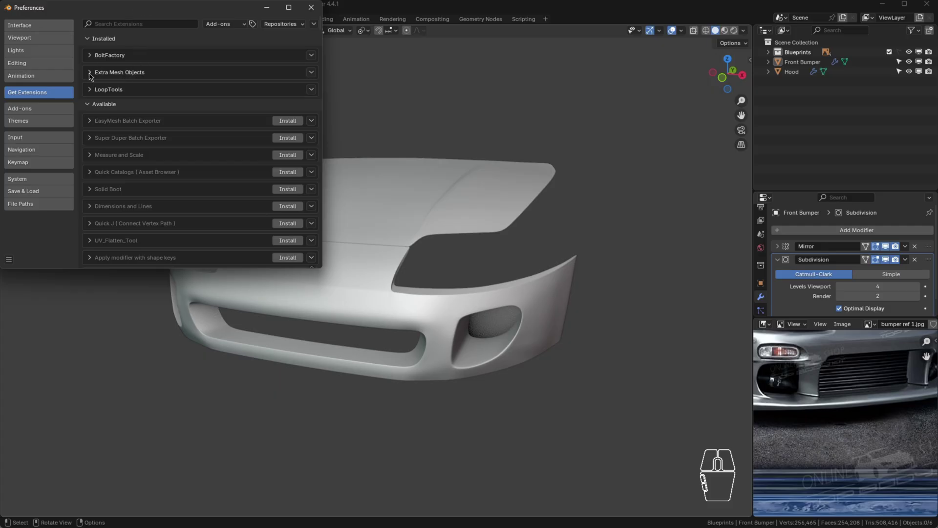
{"action": "left_click", "coordinate": [97, 72]}
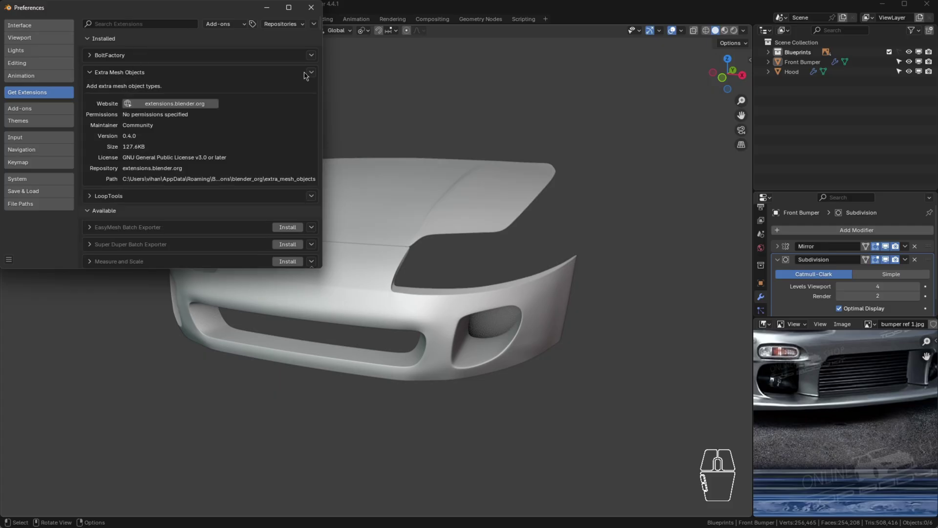
{"action": "left_click", "coordinate": [91, 76]}
{"action": "left_click", "coordinate": [128, 21]}
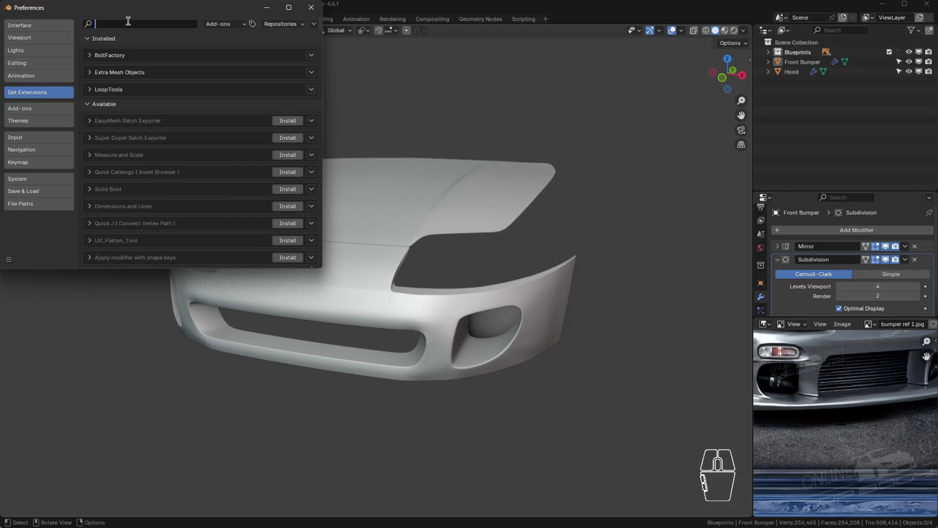
{"action": "type", "text": "extra"}
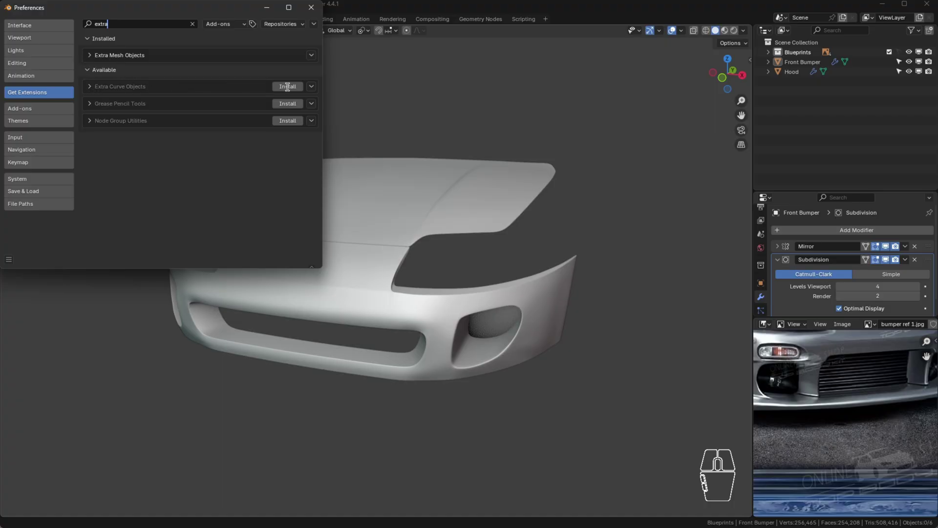
{"action": "left_click", "coordinate": [93, 55]}
{"action": "left_click", "coordinate": [93, 57]}
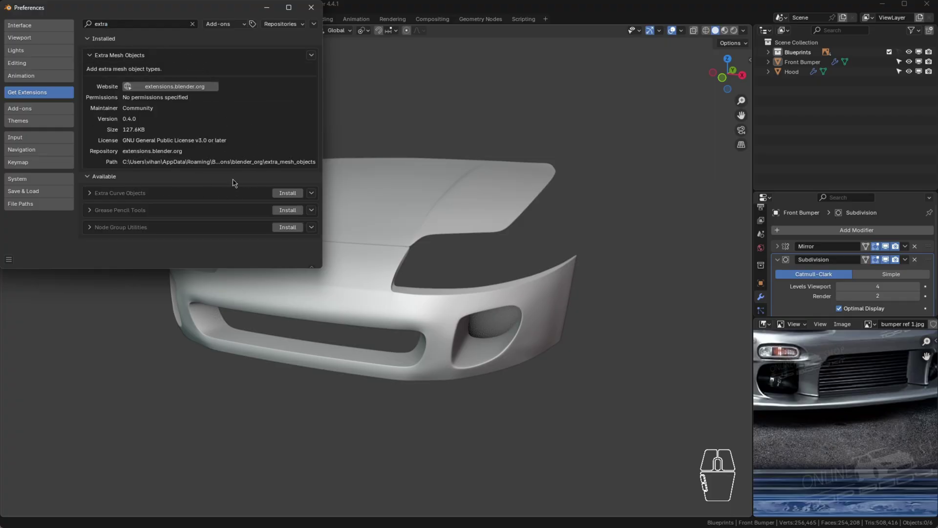
- Check the add-ons list in the preferences, save the preferences and close their window
{"action": "left_click", "coordinate": [42, 109]}
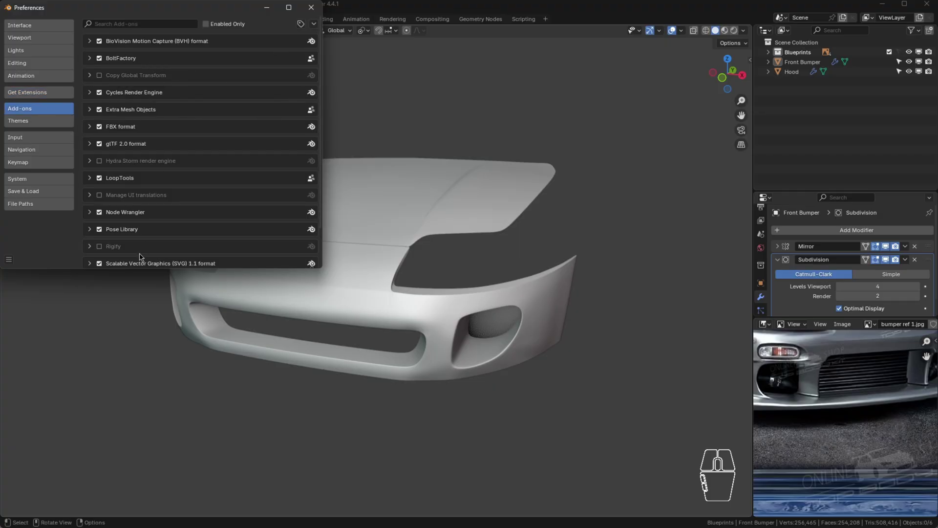
{"action": "left_click", "coordinate": [9, 259]}
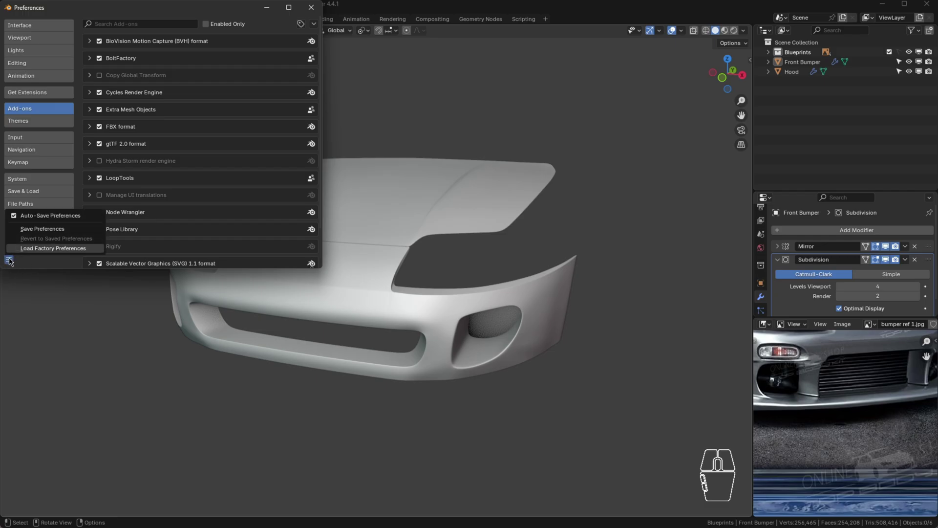
{"action": "left_click", "coordinate": [43, 229]}
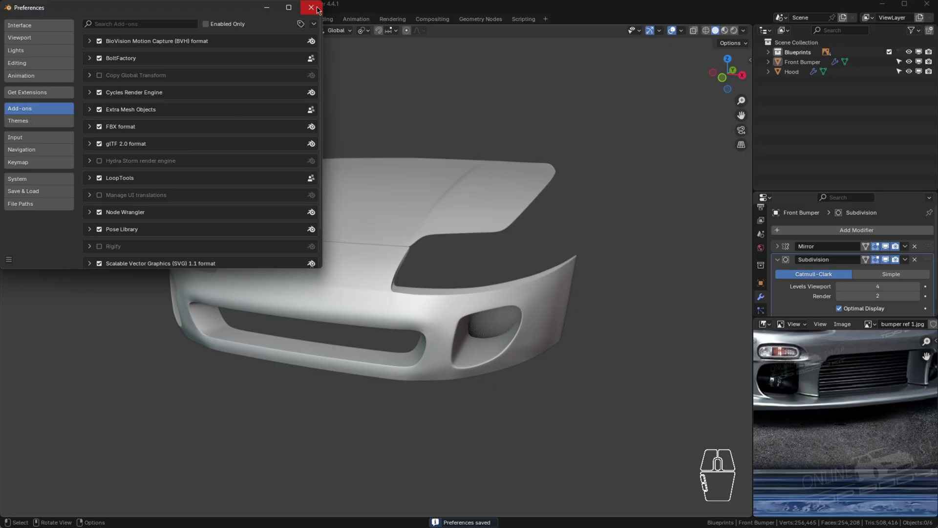
{"action": "left_click", "coordinate": [418, 408]}
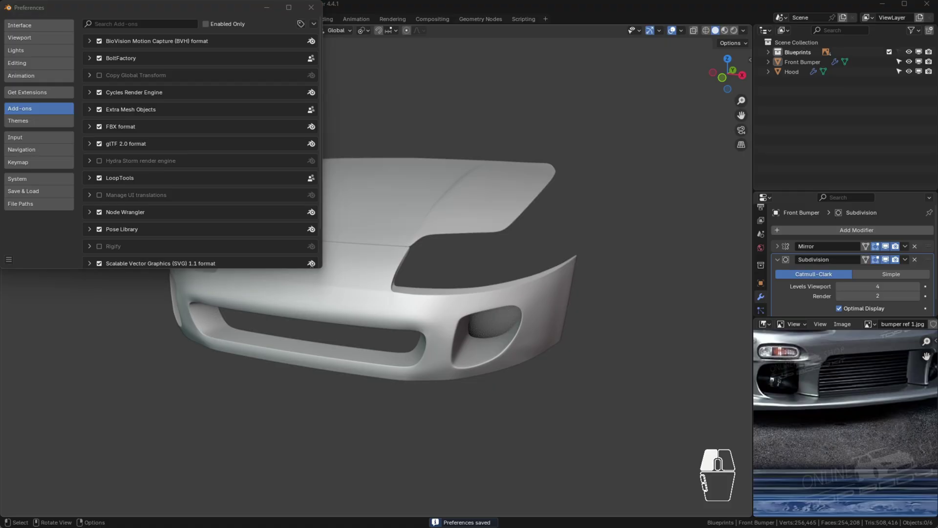
{"action": "left_click", "coordinate": [311, 8]}
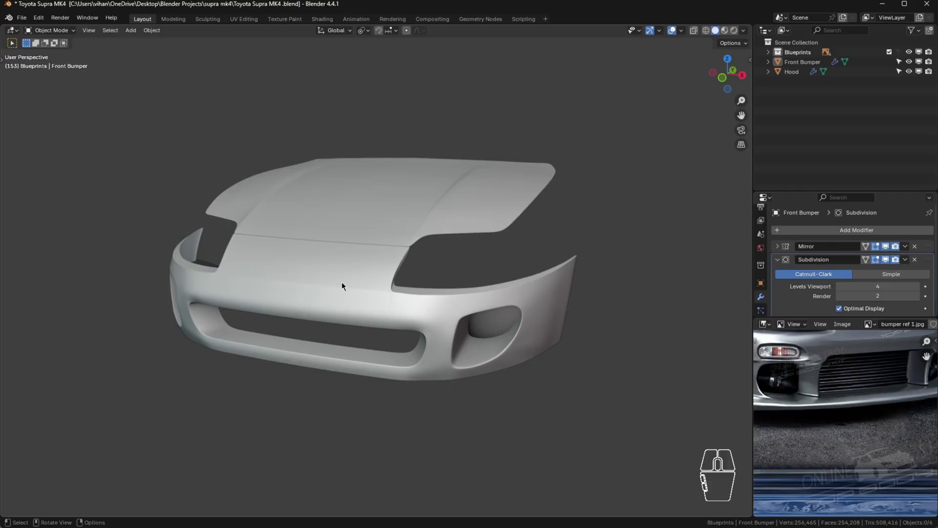
- In Edit Mode on the front bumper, slide the edge loop nearest the central opening's rear edge forward by a factor of about 0.56
{"action": "left_click", "coordinate": [313, 283]}
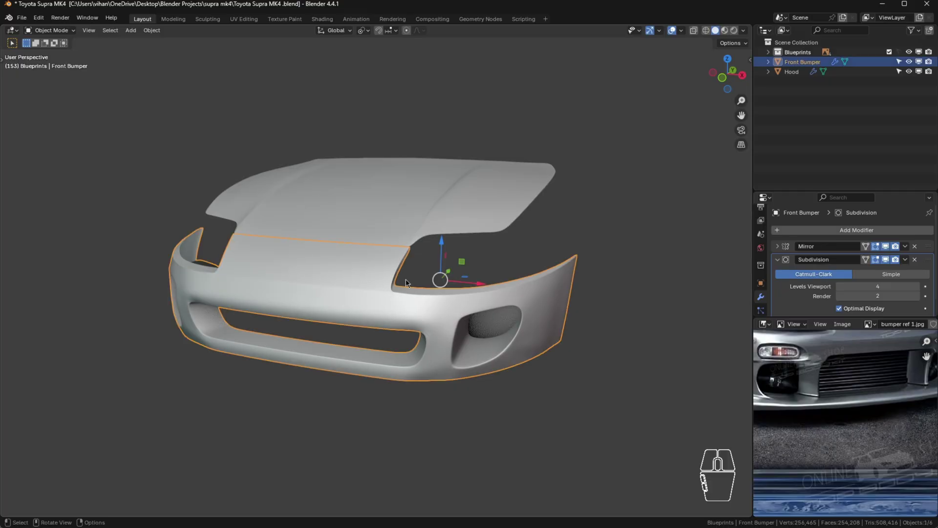
{"action": "key", "text": "Tab"}
{"action": "scroll", "coordinate": [396, 305], "scroll_direction": "up", "scroll_amount": 3}
{"action": "middle_click_drag", "start_coordinate": [327, 347], "coordinate": [429, 308]}
{"action": "middle_click_drag", "start_coordinate": [181, 363], "coordinate": [288, 350]}
{"action": "scroll", "coordinate": [169, 331], "scroll_direction": "up", "scroll_amount": 4}
{"action": "mouse_move", "coordinate": [140, 323]}
{"action": "middle_mouse_down"}
{"action": "mouse_move", "coordinate": [268, 310]}
{"action": "mouse_move", "coordinate": [146, 317]}
{"action": "middle_mouse_up"}
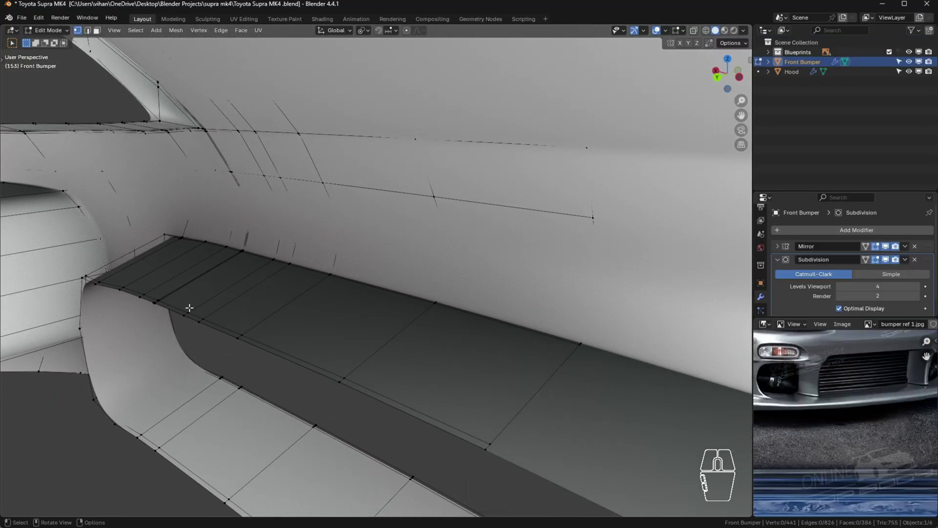
{"action": "left_click", "coordinate": [173, 305], "text": "alt"}
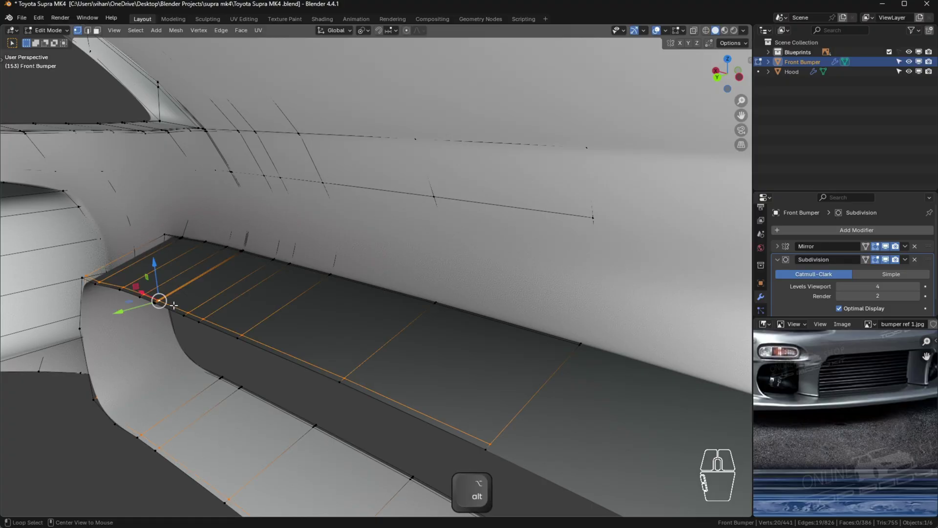
{"action": "scroll", "coordinate": [196, 436], "scroll_direction": "down", "scroll_amount": 1}
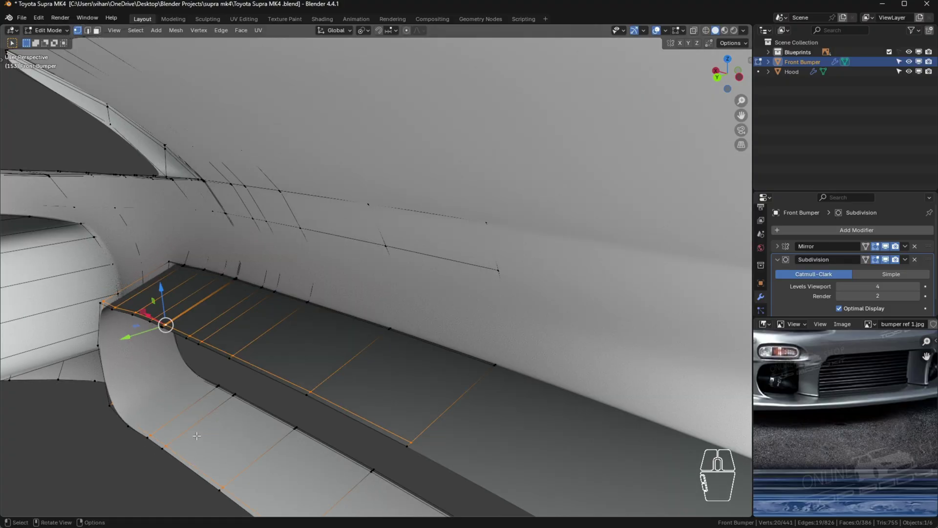
{"action": "key", "text": "g"}
{"action": "key", "text": "g"}
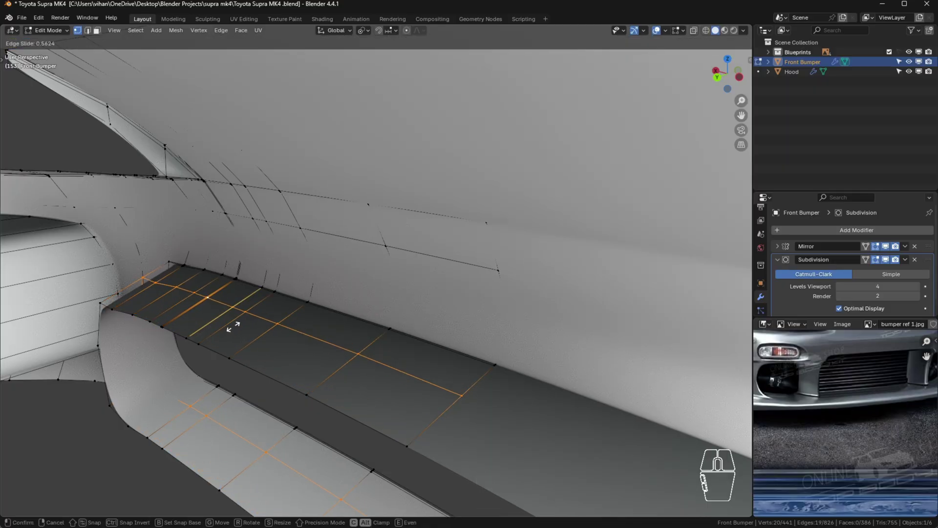
{"action": "left_click", "coordinate": [233, 327]}
{"action": "left_click", "coordinate": [257, 391]}
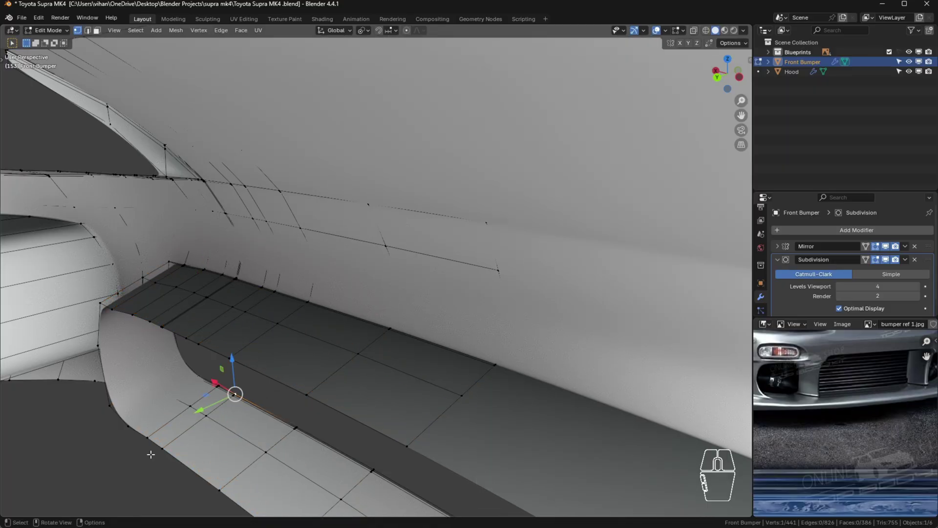
{"action": "left_click", "coordinate": [114, 465]}
{"action": "middle_click_drag", "start_coordinate": [150, 446], "coordinate": [224, 382], "text": "shift"}
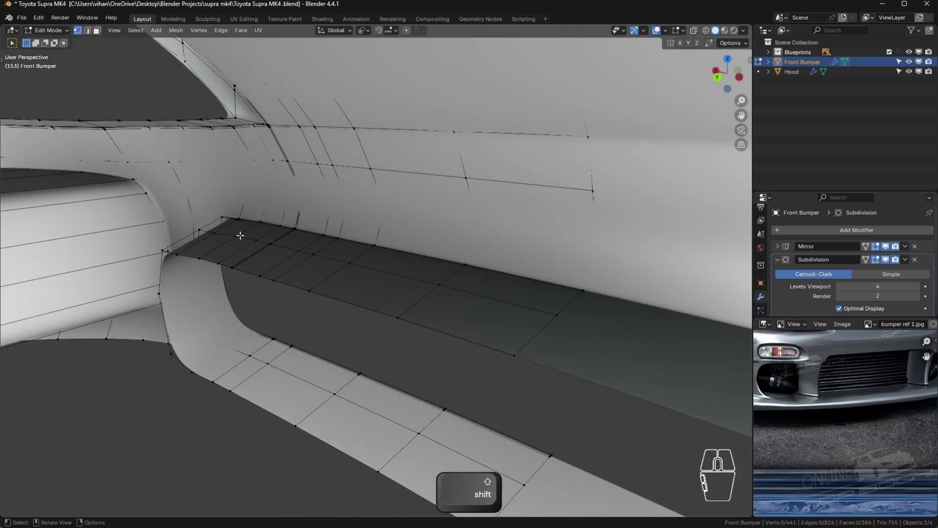
- Flatten the rear edge loop of the bumper's central opening by scaling it to 0 along the Y axis
{"action": "left_click", "coordinate": [405, 321], "text": "alt"}
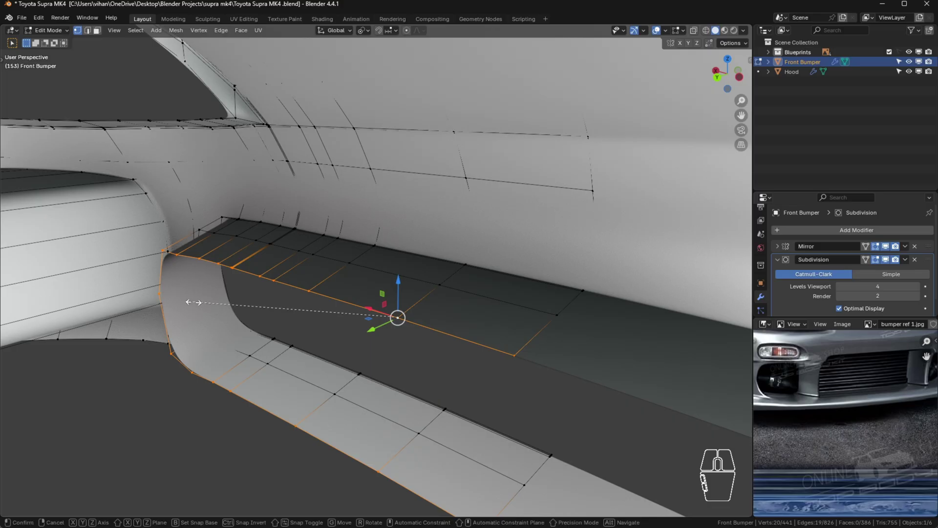
{"action": "key", "text": "s"}
{"action": "key", "text": "y"}
{"action": "key", "text": "0"}
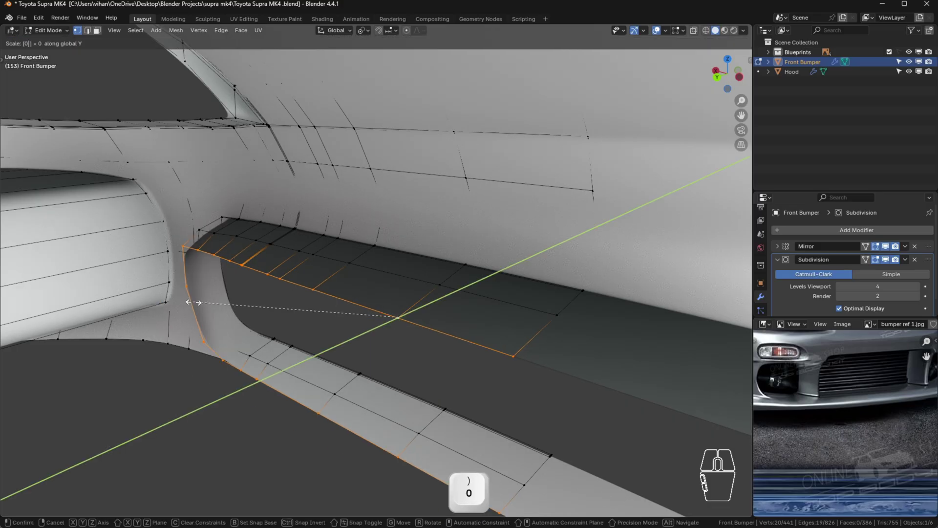
{"action": "key", "text": "Return"}
- Move the flattened rear edge loop about 0.029 m backward along the Y axis to deepen the opening
{"action": "middle_click_drag", "start_coordinate": [221, 291], "coordinate": [313, 293]}
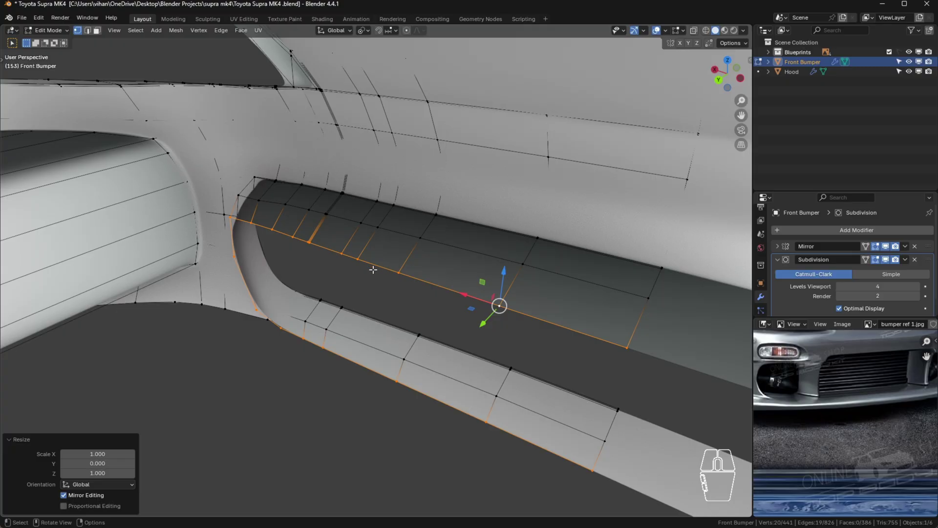
{"action": "key", "text": "g"}
{"action": "key", "text": "y"}
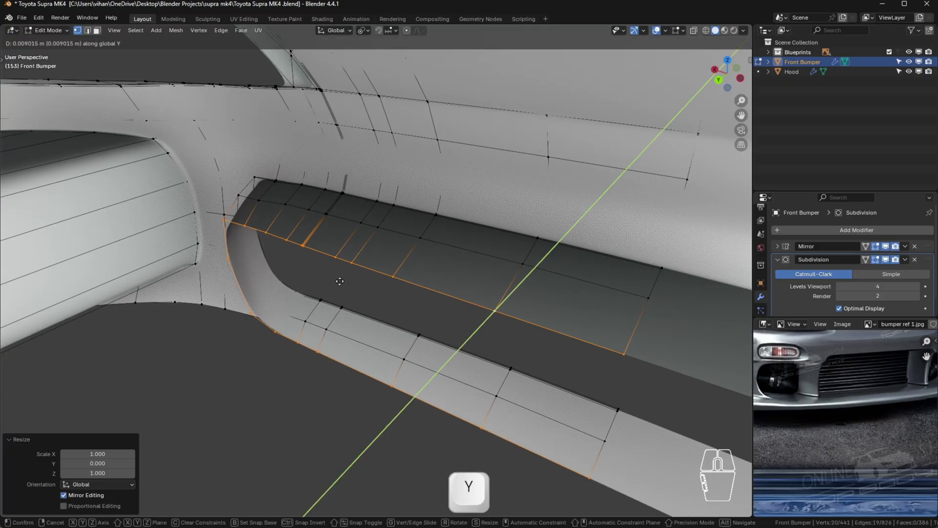
{"action": "left_click", "coordinate": [328, 292]}
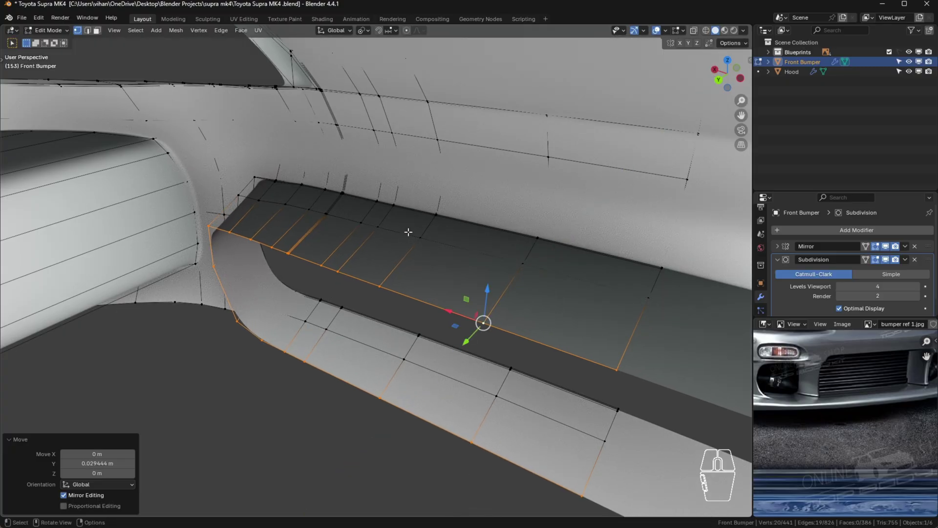
- Slide the middle edge loop inside the central opening close to its rear edge, with a factor of about -0.91
{"action": "left_click", "coordinate": [410, 242], "text": "alt"}
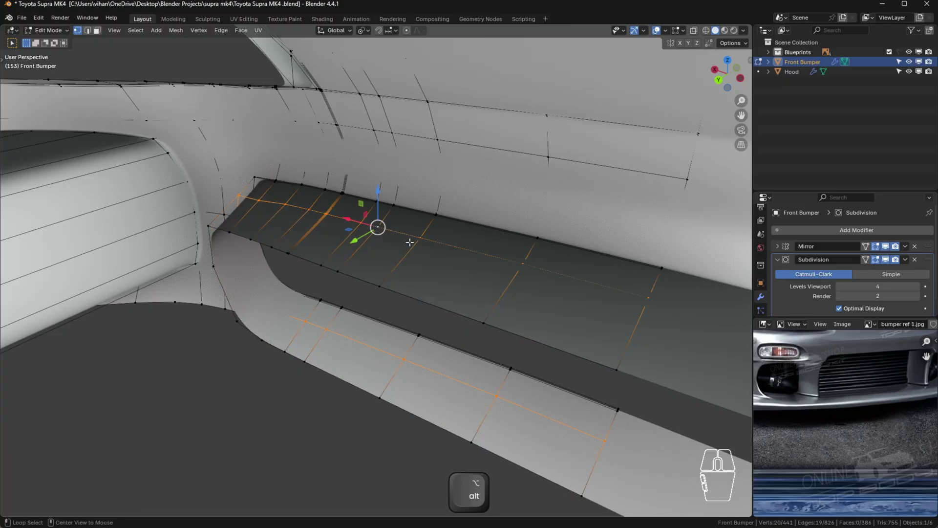
{"action": "key", "text": "g"}
{"action": "key", "text": "g"}
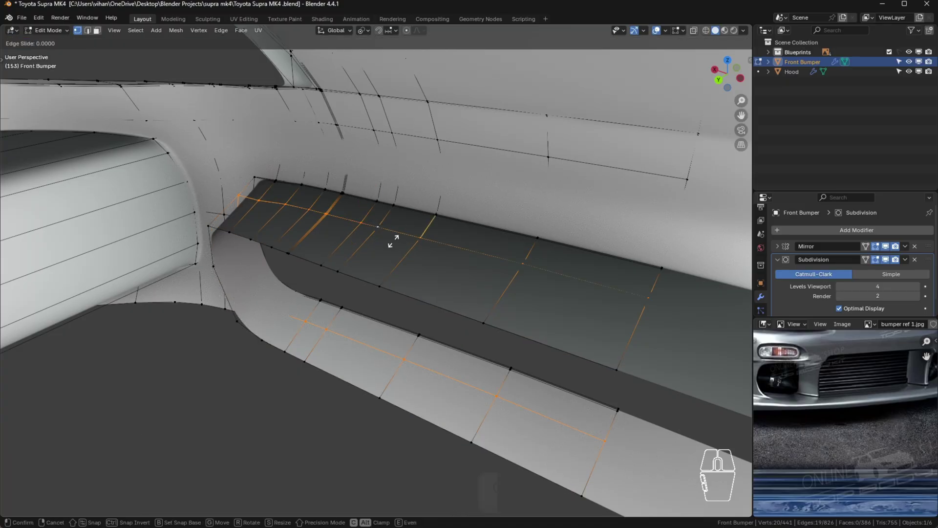
{"action": "key", "text": "e"}
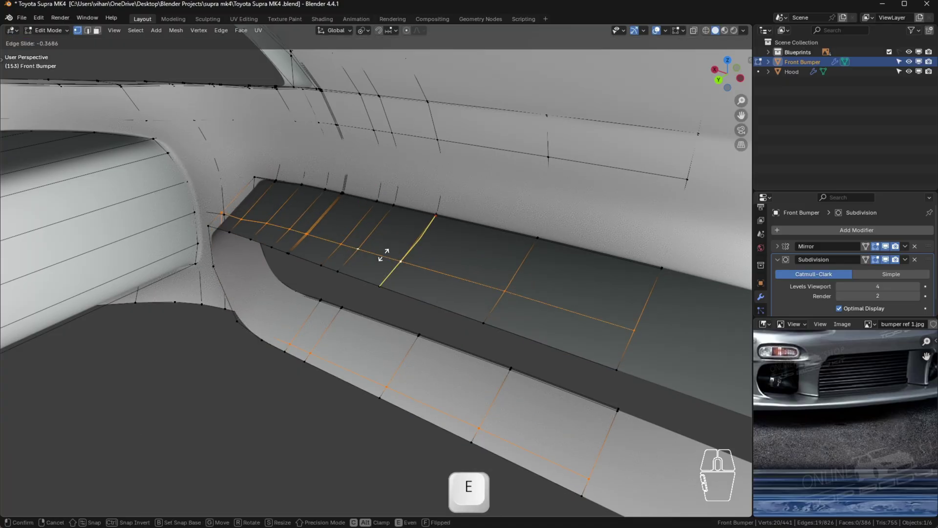
{"action": "key", "text": "f"}
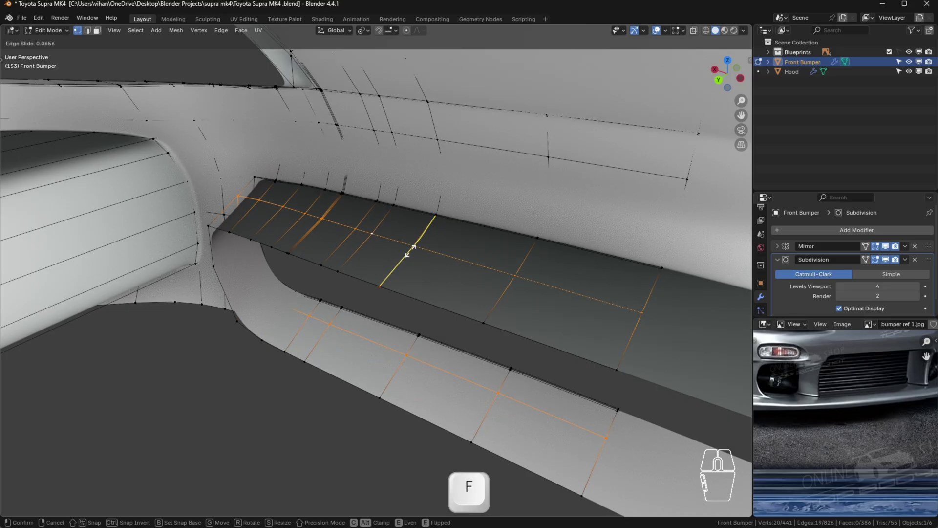
{"action": "left_click", "coordinate": [379, 283]}
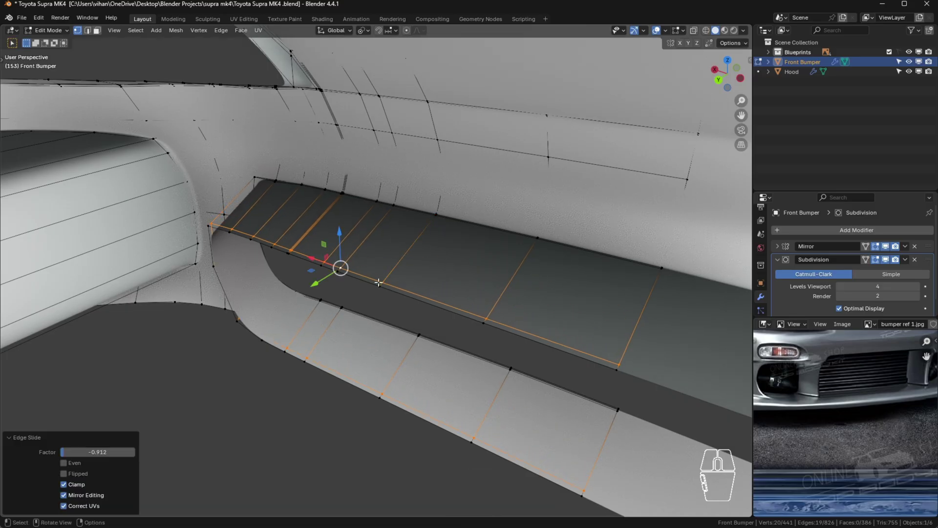
{"action": "scroll", "coordinate": [389, 283], "scroll_direction": "up", "scroll_amount": 3}
{"action": "left_click", "coordinate": [371, 335]}
- Duplicate the rear edge loop of the bumper's central opening in place, separate the selection into its own object, and return to Object Mode
{"action": "middle_click_drag", "start_coordinate": [383, 317], "coordinate": [748, 284]}
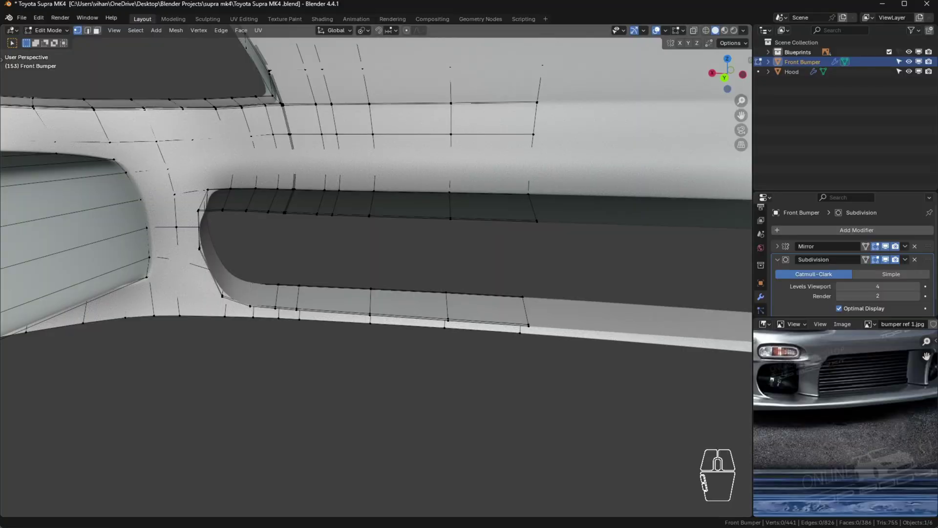
{"action": "scroll", "coordinate": [253, 214], "scroll_direction": "up", "scroll_amount": 6}
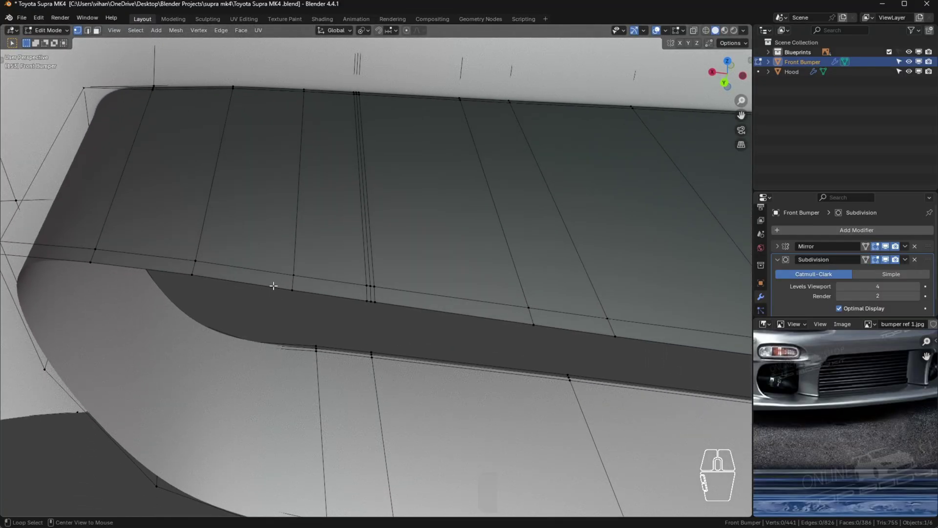
{"action": "left_click", "coordinate": [274, 286], "text": "alt"}
{"action": "scroll", "coordinate": [350, 320], "scroll_direction": "down", "scroll_amount": 3}
{"action": "middle_click_drag", "start_coordinate": [349, 320], "coordinate": [286, 295], "text": "shift"}
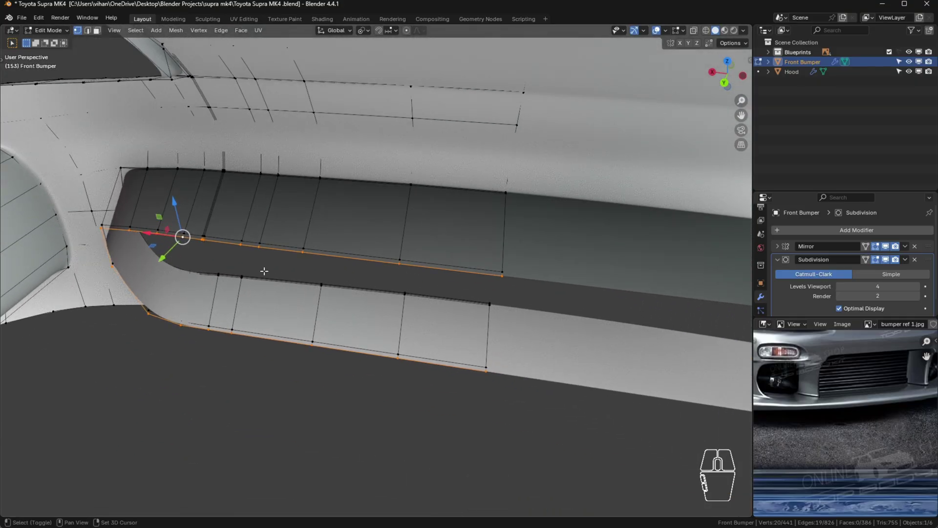
{"action": "key", "text": "shift+d"}
{"action": "right_click", "coordinate": [291, 223]}
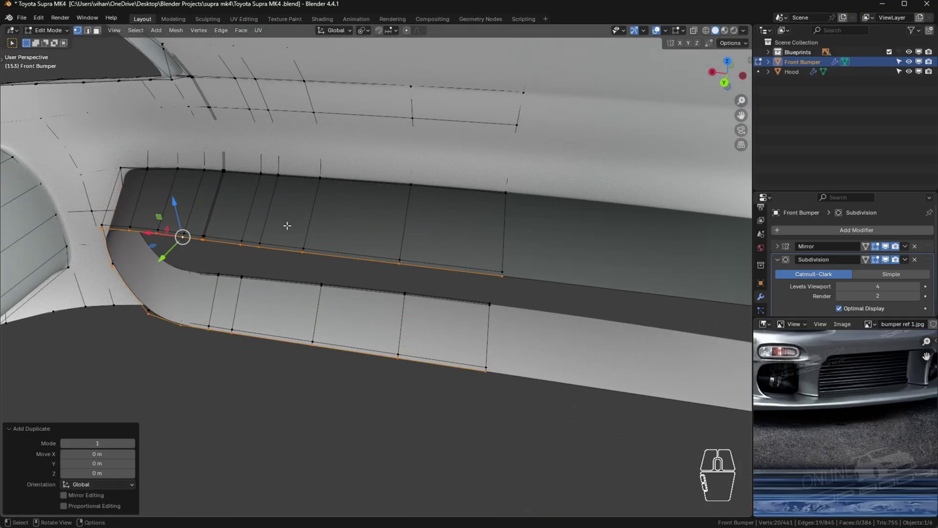
{"action": "key", "text": "p"}
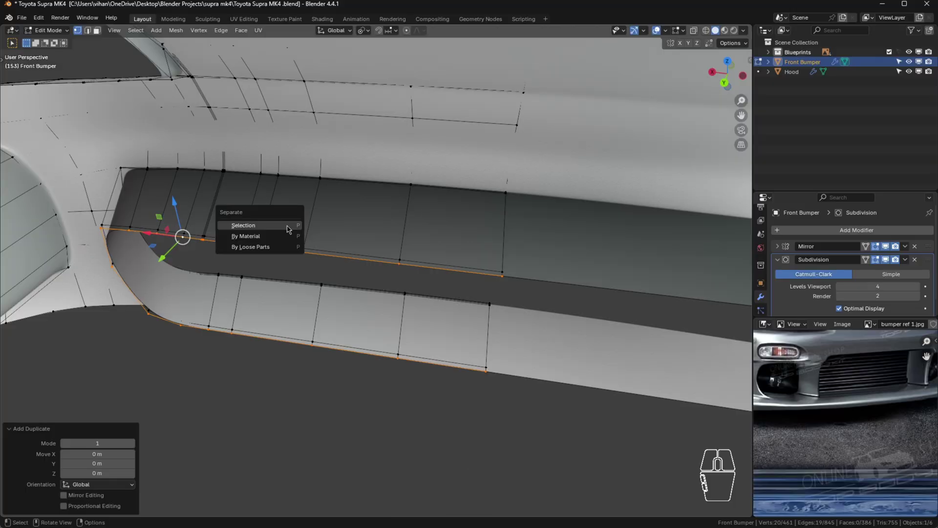
{"action": "left_click", "coordinate": [243, 225]}
{"action": "left_click", "coordinate": [247, 263]}
{"action": "key", "text": "Tab"}
{"action": "left_click", "coordinate": [287, 400]}
{"action": "middle_click_drag", "start_coordinate": [144, 386], "coordinate": [189, 363]}
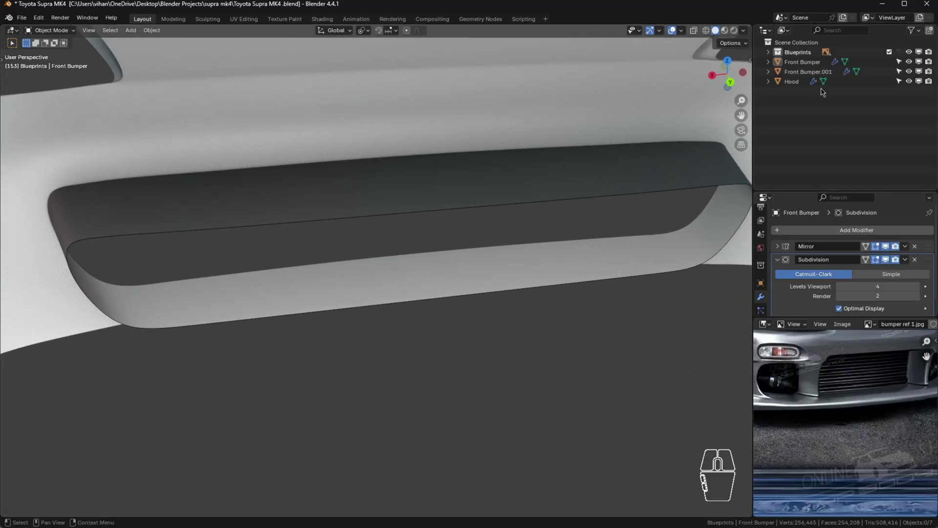
- In Edit Mode on the separated edge loop object, dissolve one surplus vertex on the upper edge, inboard of the tightly clustered vertices
{"action": "left_click", "coordinate": [831, 73]}
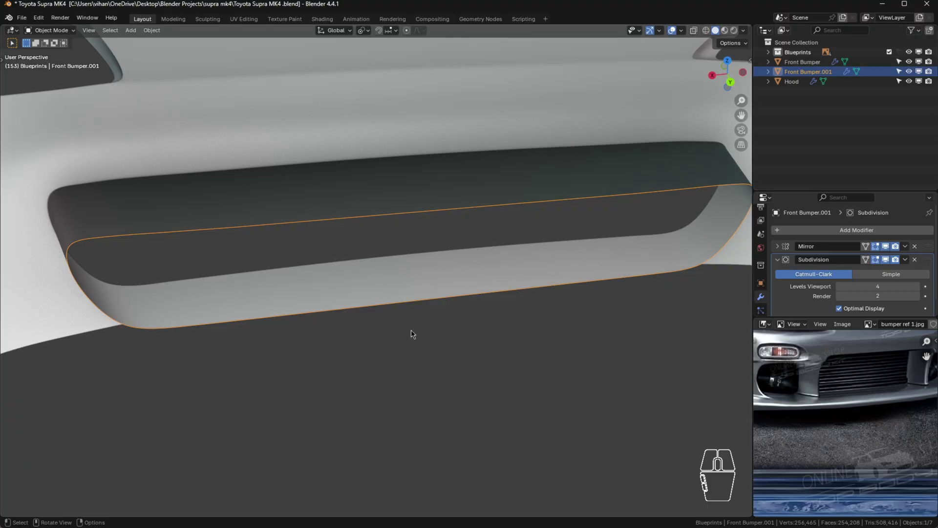
{"action": "key", "text": "Tab"}
{"action": "middle_click_drag", "start_coordinate": [236, 277], "coordinate": [225, 264]}
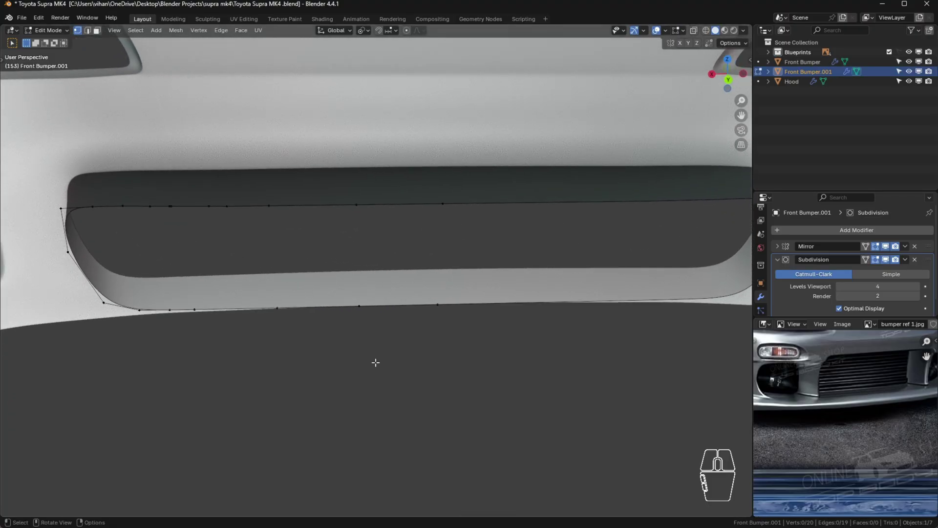
{"action": "scroll", "coordinate": [229, 207], "scroll_direction": "up", "scroll_amount": 1}
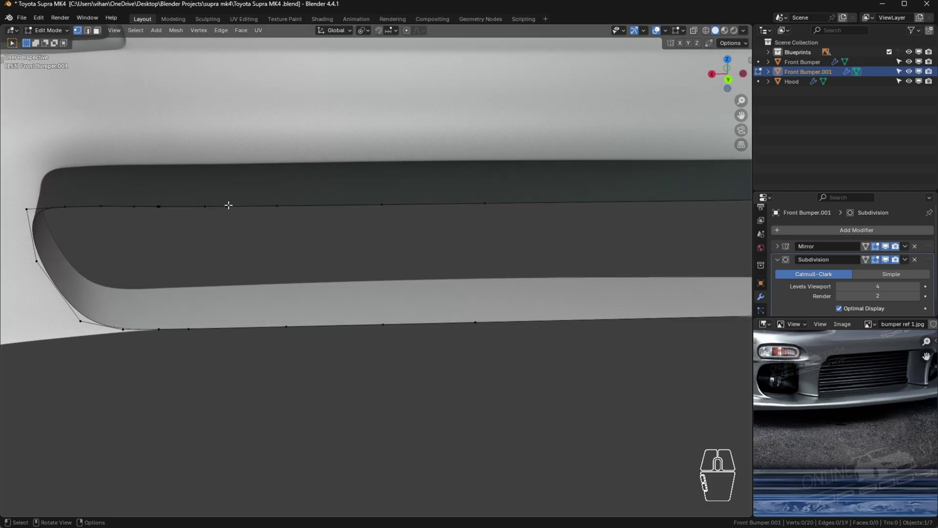
{"action": "left_click", "coordinate": [226, 206]}
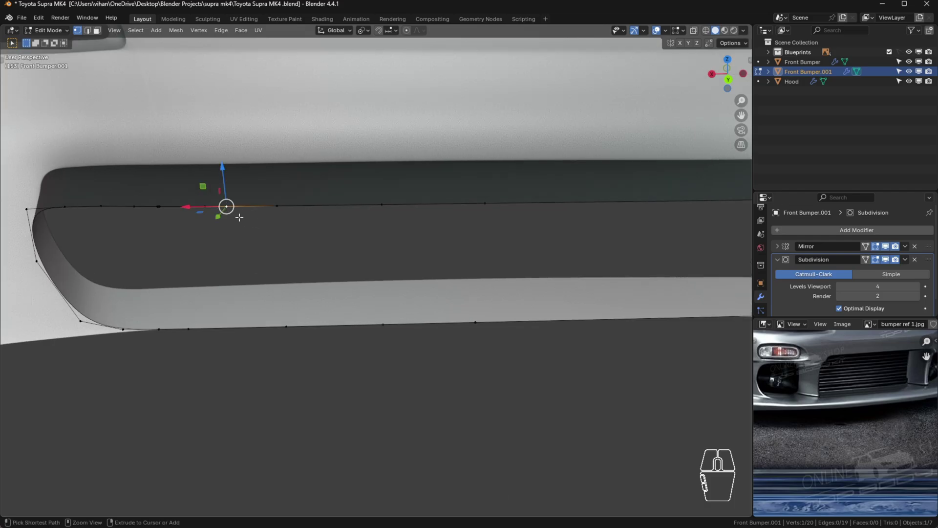
{"action": "key", "text": "ctrl+x"}
- Merge the three tightly clustered vertices on the loop's upper edge at their center
{"action": "scroll", "coordinate": [159, 200], "scroll_direction": "up", "scroll_amount": 3}
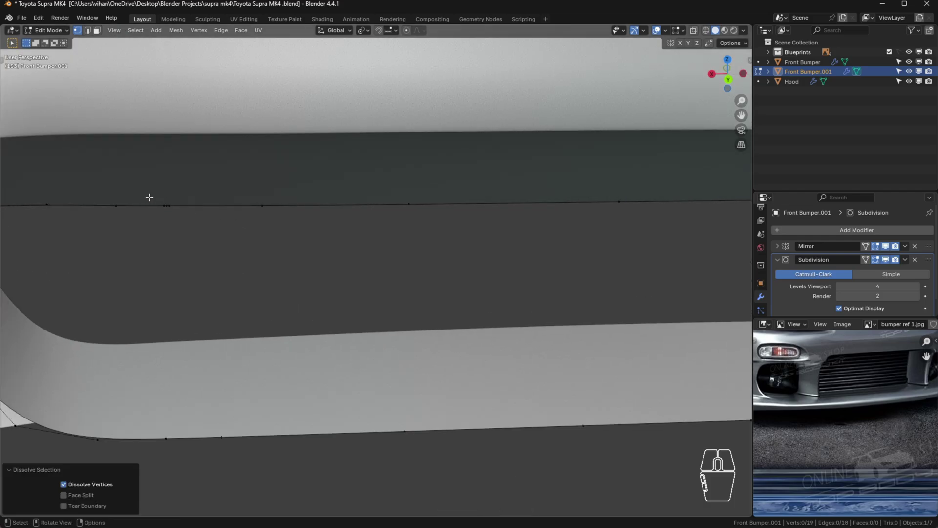
{"action": "left_click_drag", "start_coordinate": [149, 197], "coordinate": [188, 223]}
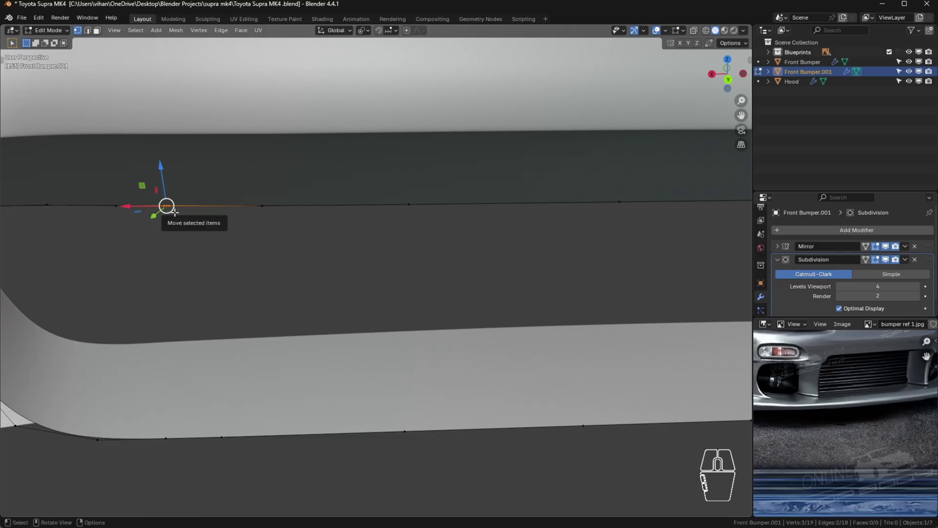
{"action": "key", "text": "m"}
{"action": "left_click", "coordinate": [131, 213]}
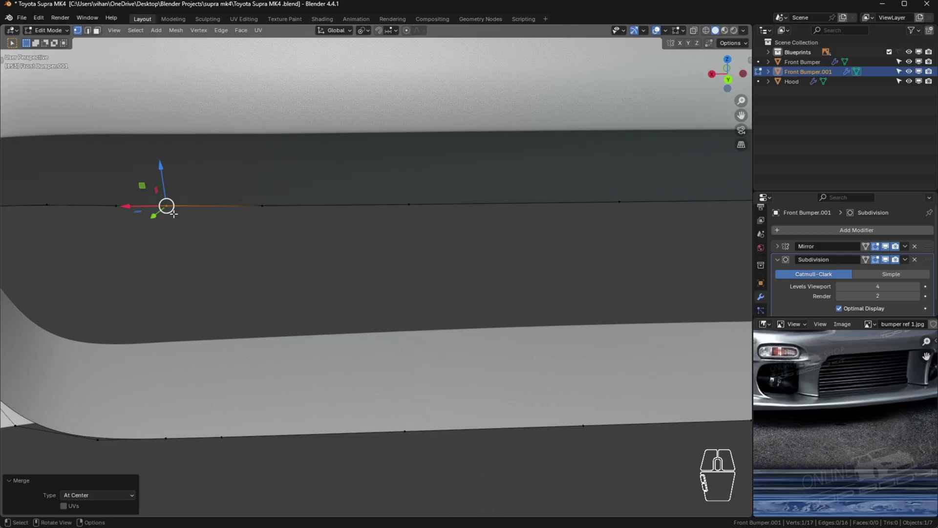
- Dissolve the third vertex from the outer corner on the loop's upper edge
{"action": "scroll", "coordinate": [168, 206], "scroll_direction": "down", "scroll_amount": 4}
{"action": "left_click", "coordinate": [202, 260]}
{"action": "middle_click_drag", "start_coordinate": [202, 260], "coordinate": [289, 235], "text": "shift"}
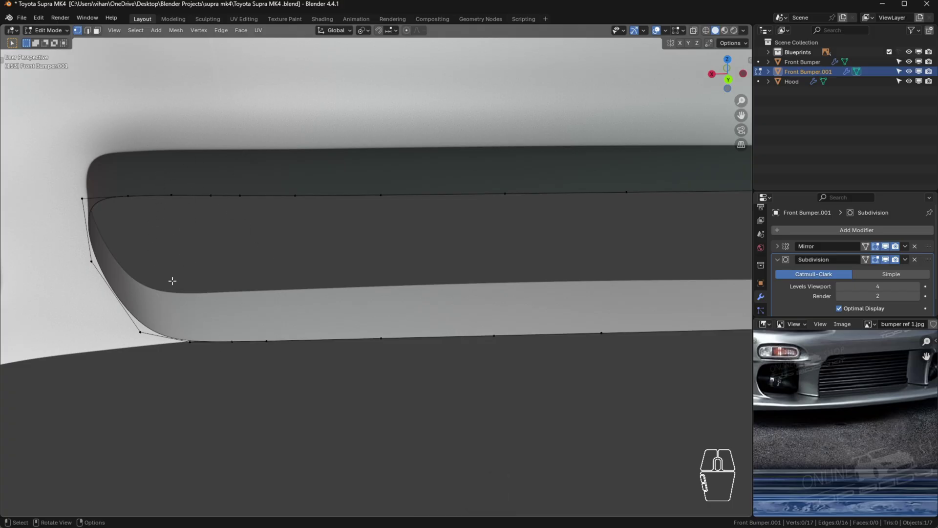
{"action": "left_click", "coordinate": [172, 195]}
{"action": "key", "text": "ctrl+x"}
- Fill a face between the two innermost upper vertices and the two innermost lower vertices beside the mirror centre line
{"action": "middle_click_drag", "start_coordinate": [388, 225], "coordinate": [294, 221], "text": "shift"}
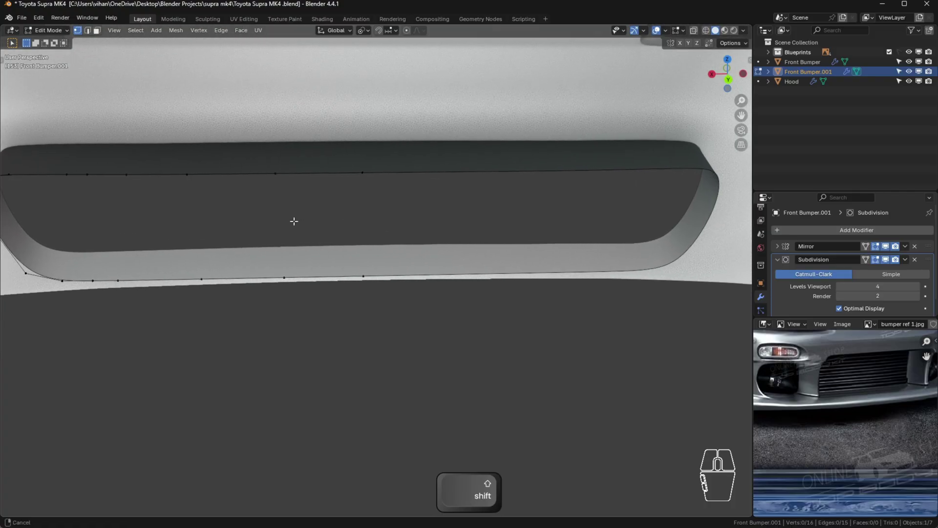
{"action": "scroll", "coordinate": [293, 205], "scroll_direction": "down", "scroll_amount": 1}
{"action": "left_click_drag", "start_coordinate": [243, 146], "coordinate": [408, 333]}
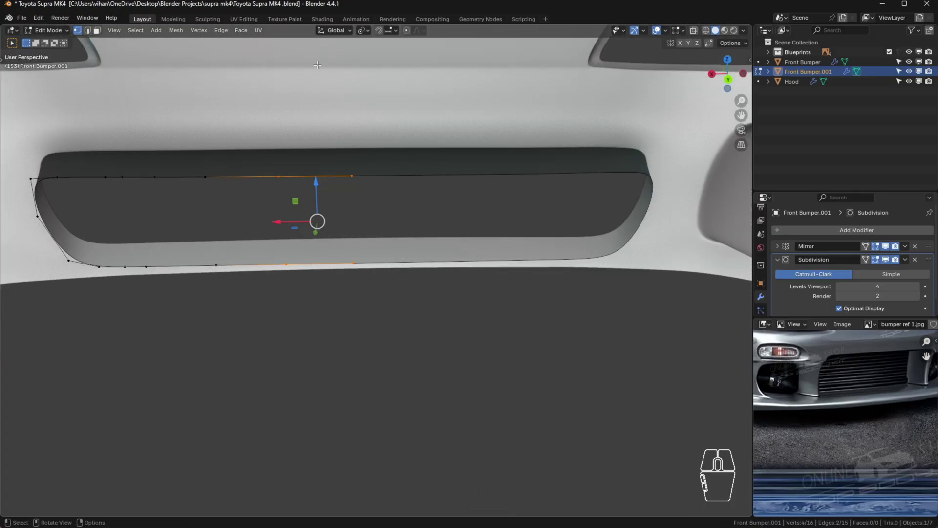
{"action": "key", "text": "f"}
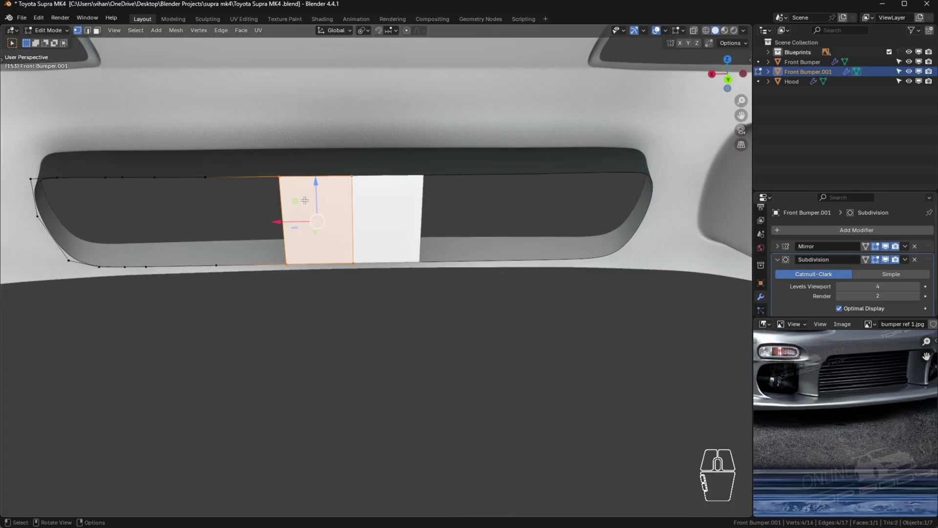
{"action": "left_click", "coordinate": [353, 264]}
- Fill the rest of the loop with faces, starting from the centre face's outer edge and continuing to the rounded end
{"action": "left_click_drag", "start_coordinate": [177, 142], "coordinate": [300, 312]}
{"action": "left_click", "coordinate": [268, 168]}
{"action": "left_click", "coordinate": [286, 177], "text": "shift"}
{"action": "left_click", "coordinate": [286, 264], "text": "shift"}
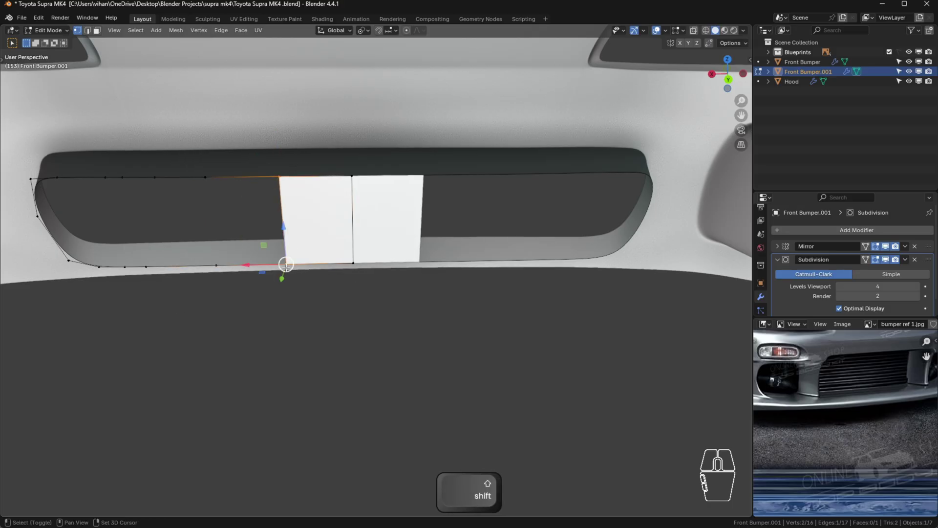
{"action": "key", "text": "f"}
{"action": "key", "text": "f"}
{"action": "key", "text": "f"}
{"action": "key", "text": "f"}
{"action": "key", "text": "f"}
{"action": "key", "text": "f"}
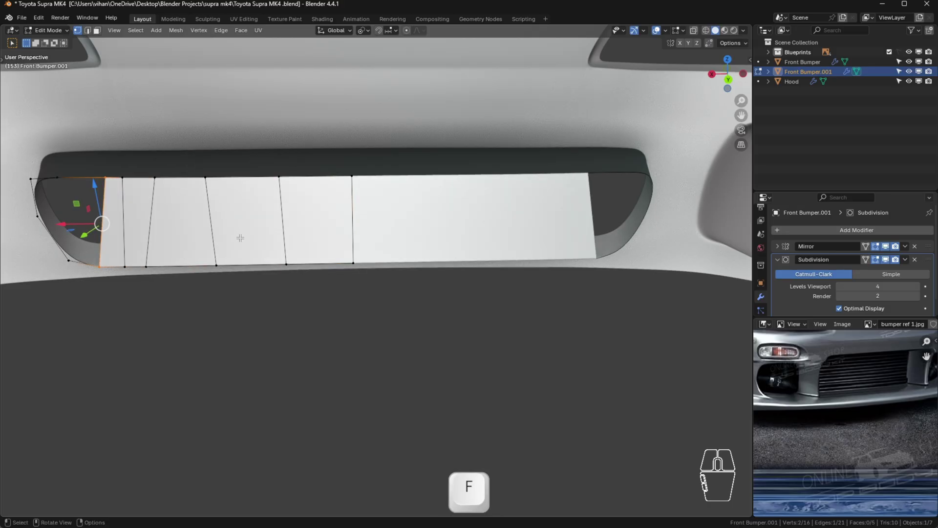
{"action": "left_click", "coordinate": [190, 292]}
{"action": "scroll", "coordinate": [217, 294], "scroll_direction": "down", "scroll_amount": 2}
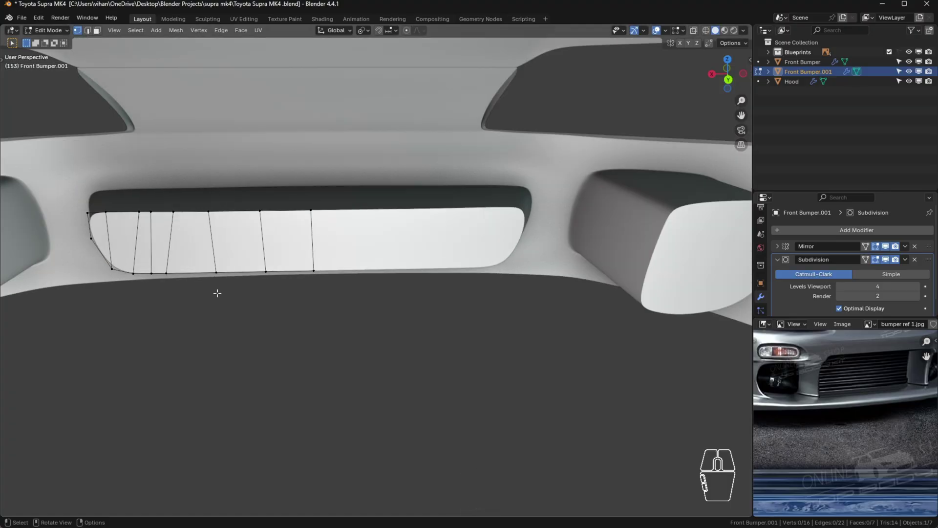
- Slide two lower vertices near the panel's rounded end toward the centre so their slanted edges run vertically
{"action": "scroll", "coordinate": [206, 283], "scroll_direction": "down", "scroll_amount": 1}
{"action": "middle_click_drag", "start_coordinate": [203, 283], "coordinate": [288, 291], "text": "shift"}
{"action": "scroll", "coordinate": [287, 290], "scroll_direction": "up", "scroll_amount": 5}
{"action": "left_click", "coordinate": [301, 328]}
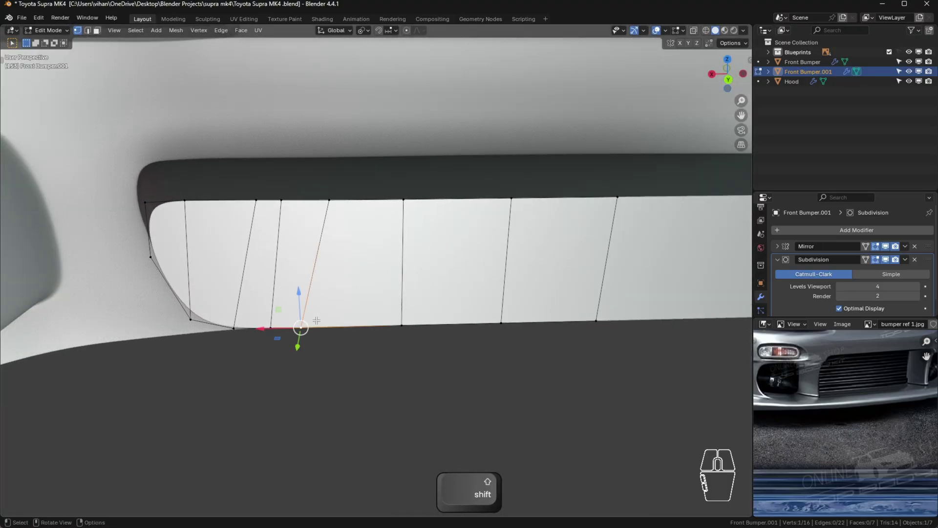
{"action": "key", "text": "g"}
{"action": "key", "text": "g"}
{"action": "left_click", "coordinate": [345, 324]}
{"action": "left_click", "coordinate": [270, 327]}
{"action": "key", "text": "g"}
{"action": "key", "text": "g"}
{"action": "left_click", "coordinate": [282, 328]}
- Slide the upper vertex of the remaining slanted edge outward until it sits above its lower vertex
{"action": "left_click", "coordinate": [257, 200]}
{"action": "key", "text": "g"}
{"action": "key", "text": "g"}
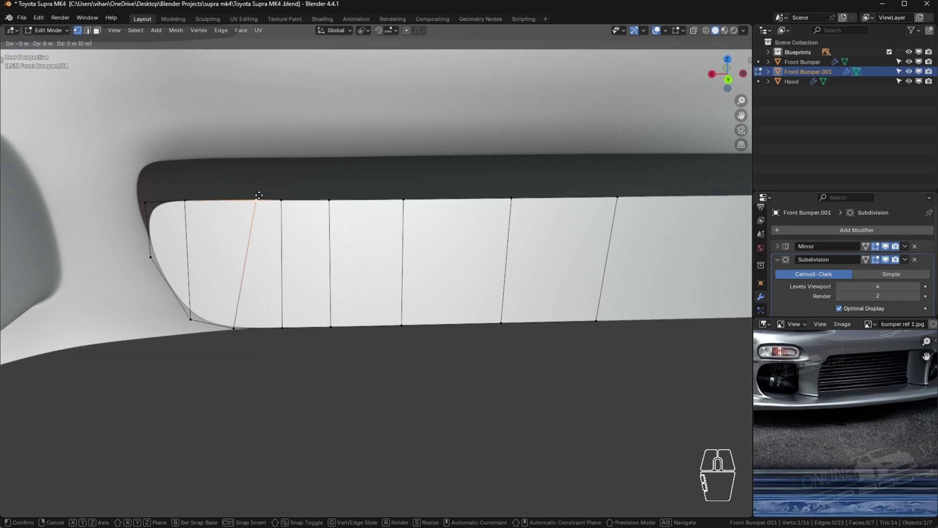
{"action": "left_click", "coordinate": [235, 192]}
{"action": "left_click", "coordinate": [325, 425]}
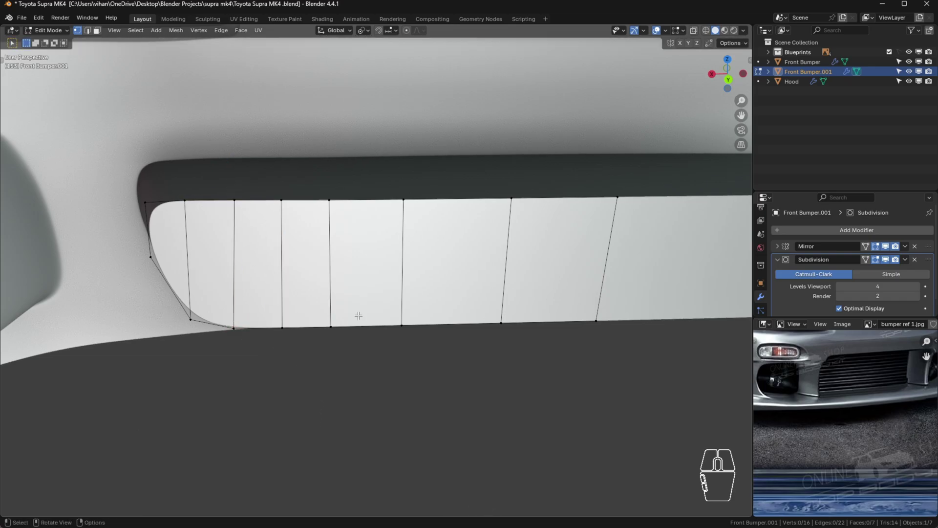
- Try to slide the lower and upper vertices of the panel's centre-line edge to straighten it
{"action": "scroll", "coordinate": [486, 298], "scroll_direction": "down", "scroll_amount": 2}
{"action": "left_click", "coordinate": [572, 320]}
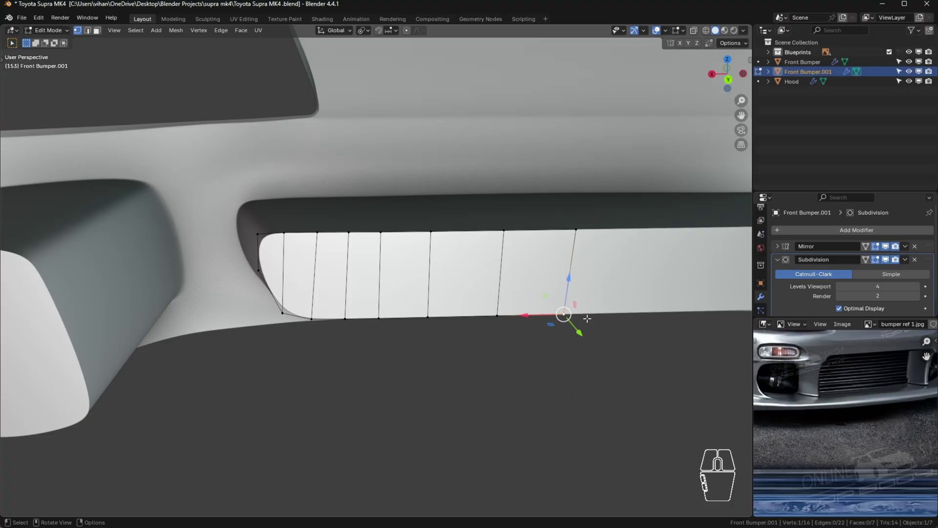
{"action": "key", "text": "g"}
{"action": "key", "text": "g"}
{"action": "left_click", "coordinate": [655, 332]}
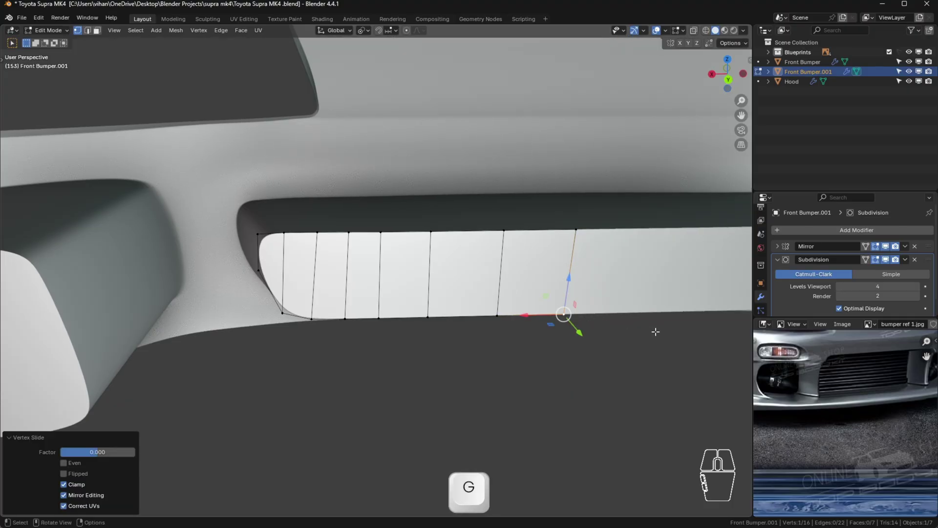
{"action": "left_click", "coordinate": [645, 345]}
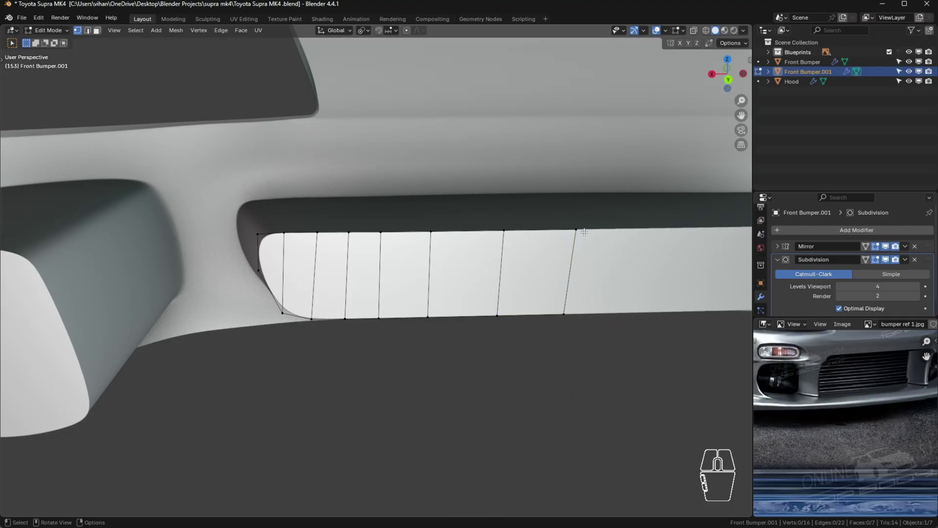
{"action": "key", "text": "g"}
{"action": "key", "text": "g"}
{"action": "left_click", "coordinate": [556, 229]}
{"action": "left_click", "coordinate": [643, 377]}
- Examine the filled panel inside the bumper opening from the front against the blueprint and from an angle
{"action": "scroll", "coordinate": [531, 325], "scroll_direction": "down", "scroll_amount": 3}
{"action": "scroll", "coordinate": [531, 325], "scroll_direction": "up", "scroll_amount": 5}
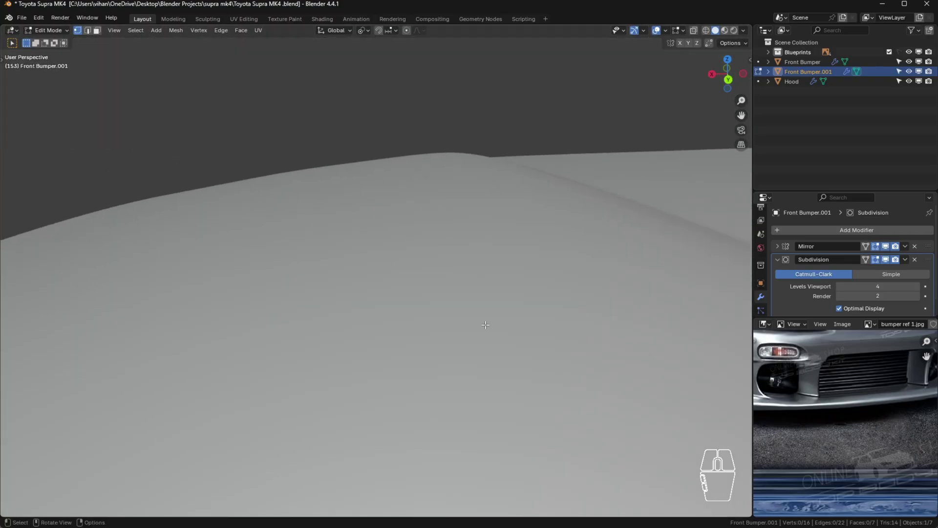
{"action": "key", "text": "KP_1"}
{"action": "scroll", "coordinate": [491, 310], "scroll_direction": "down", "scroll_amount": 14}
{"action": "middle_click_drag", "start_coordinate": [447, 318], "coordinate": [457, 269], "text": "shift"}
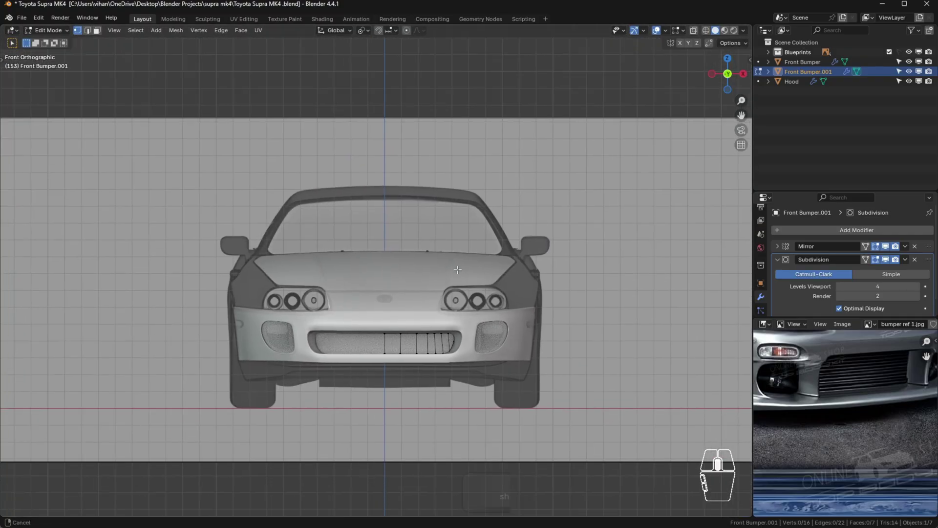
{"action": "scroll", "coordinate": [415, 355], "scroll_direction": "up", "scroll_amount": 8}
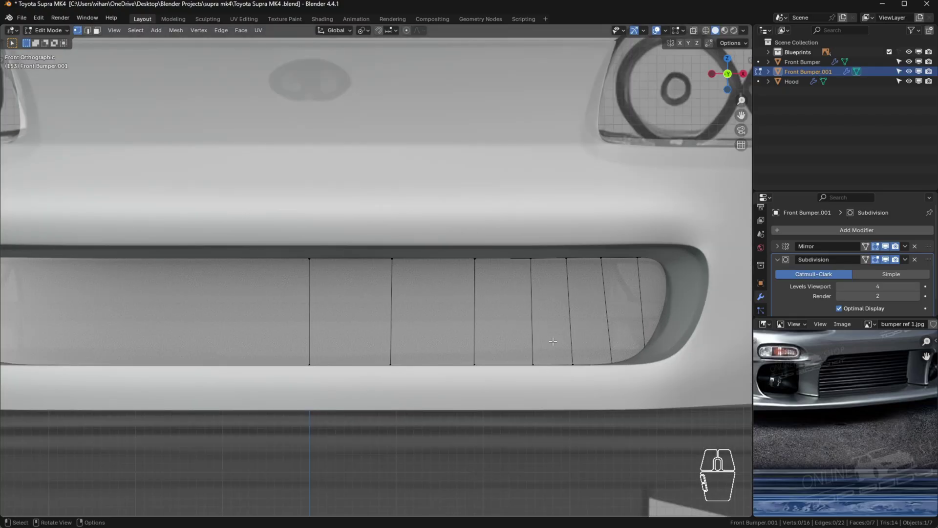
{"action": "middle_click_drag", "start_coordinate": [430, 299], "coordinate": [435, 249], "text": "shift"}
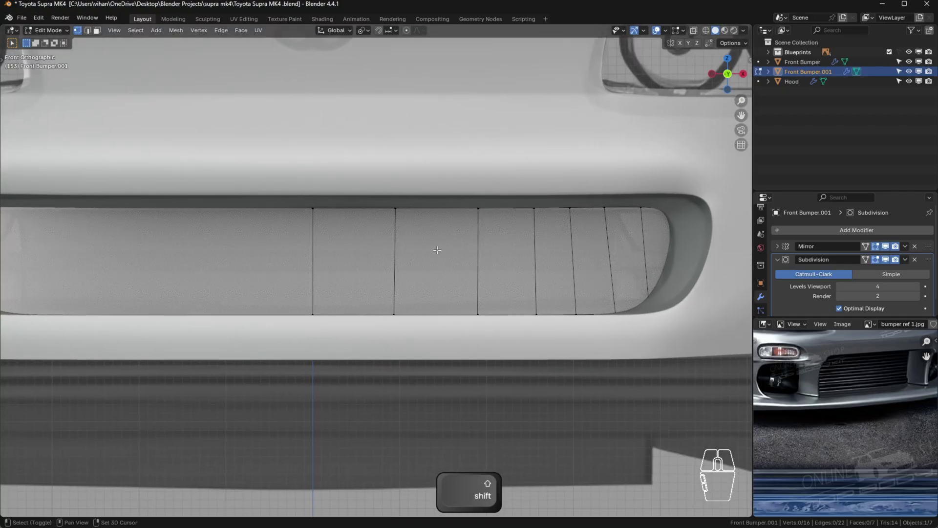
{"action": "scroll", "coordinate": [402, 224], "scroll_direction": "down", "scroll_amount": 2}
{"action": "scroll", "coordinate": [402, 223], "scroll_direction": "down", "scroll_amount": 2}
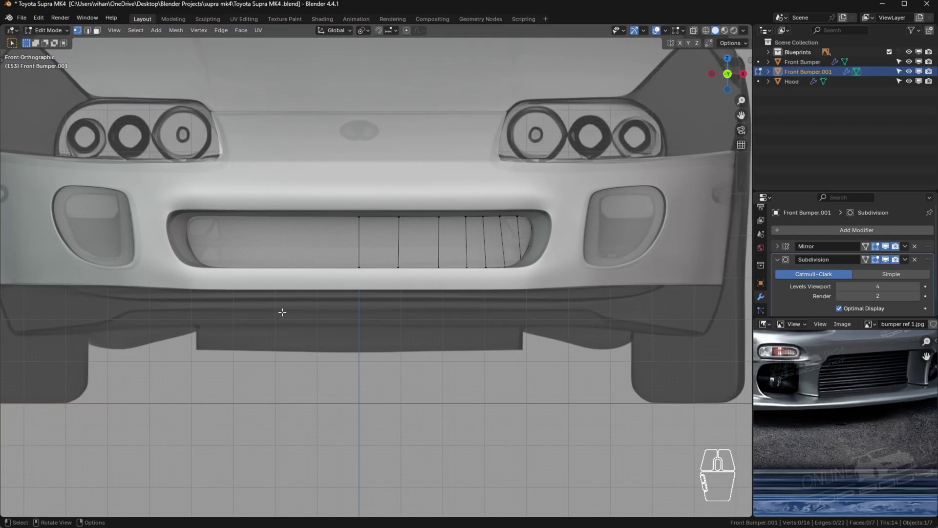
{"action": "scroll", "coordinate": [456, 259], "scroll_direction": "up", "scroll_amount": 4}
{"action": "middle_click_drag", "start_coordinate": [455, 260], "coordinate": [403, 270]}
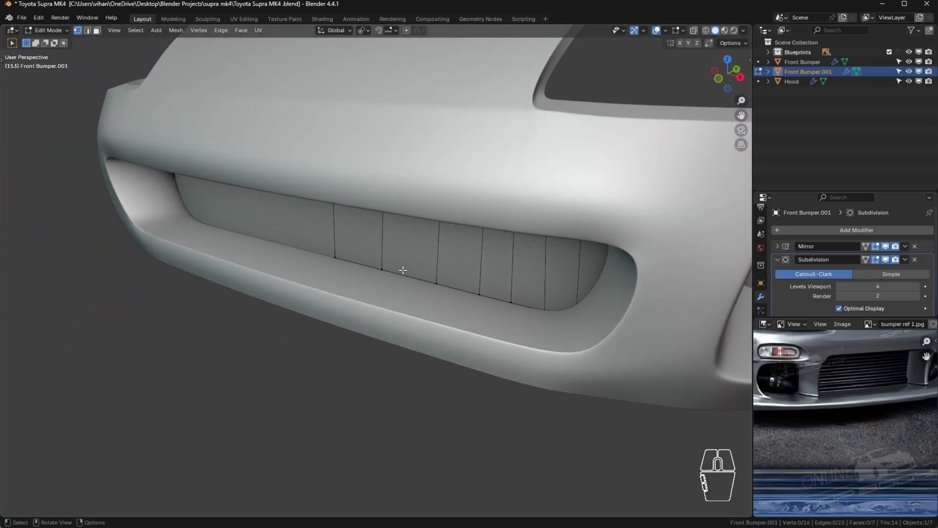
- Leave mesh editing and rename the duplicated front bumper object as "Front Grill- Backplate"
{"action": "key", "text": "Tab"}
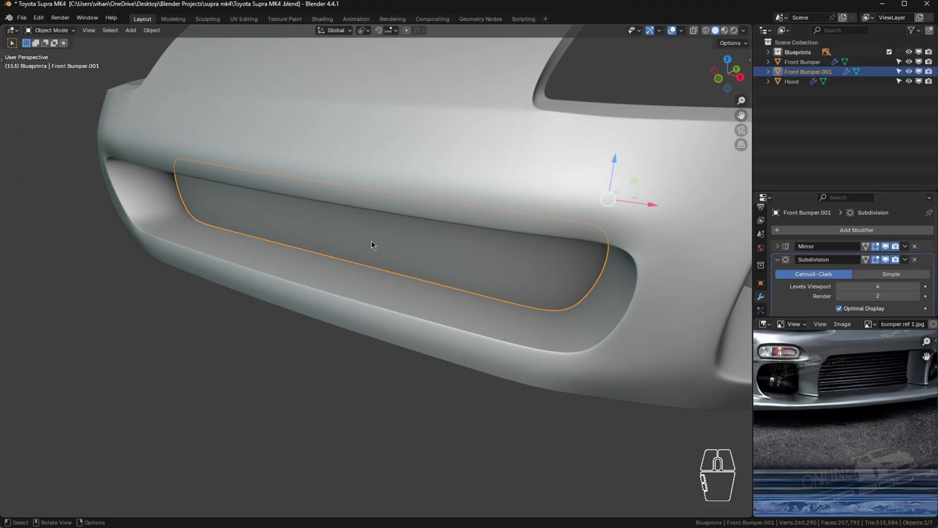
{"action": "key", "text": "F2"}
{"action": "key", "text": "BackSpace"}
{"action": "type", "text": "B"}
{"action": "key", "text": "BackSpace"}
{"action": "type", "text": "F"}
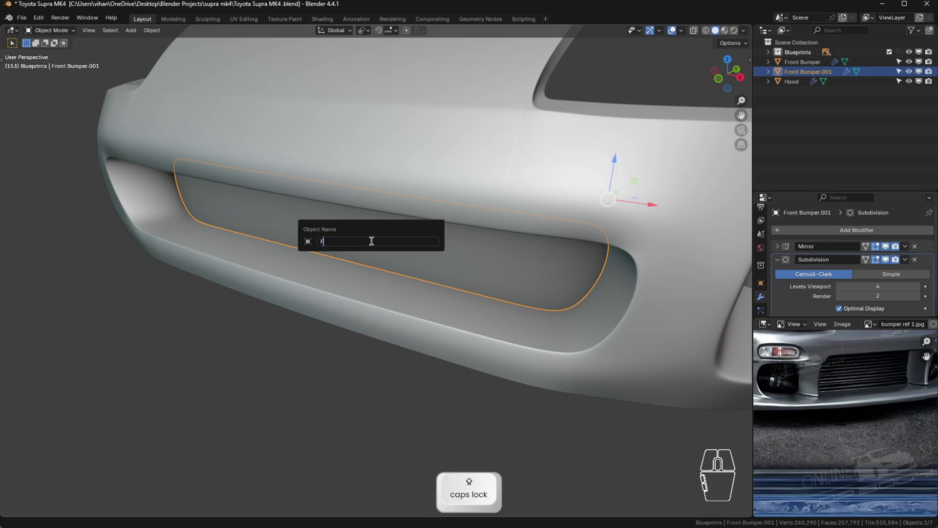
{"action": "type", "text": "ront Gri"}
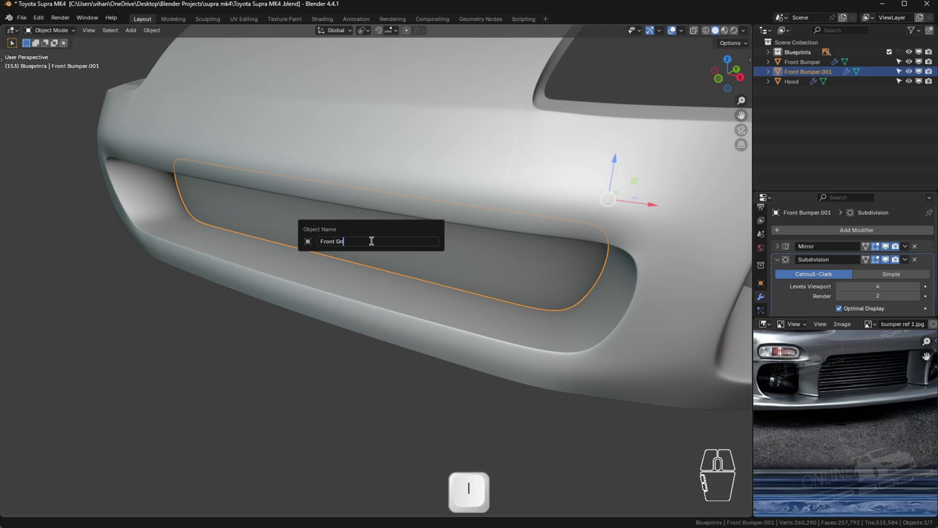
{"action": "type", "text": "ll-"}
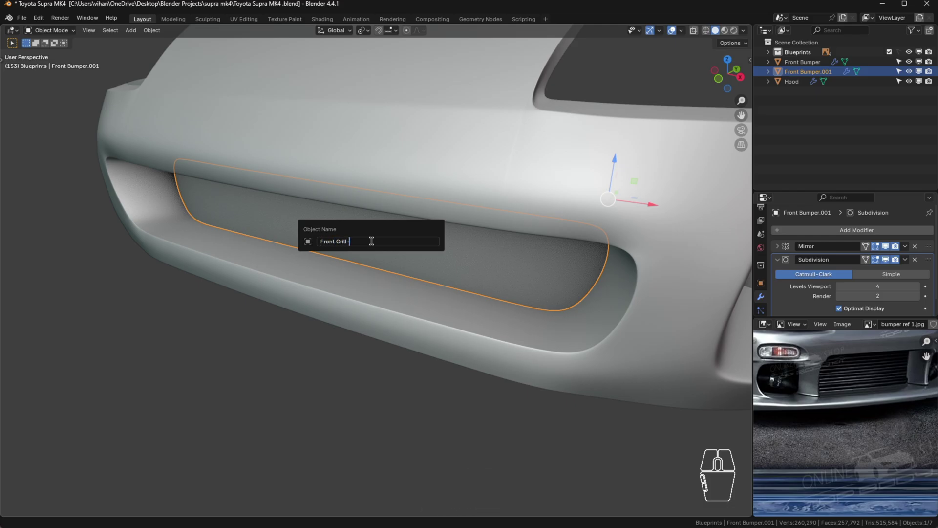
{"action": "type", "text": " Backpl"}
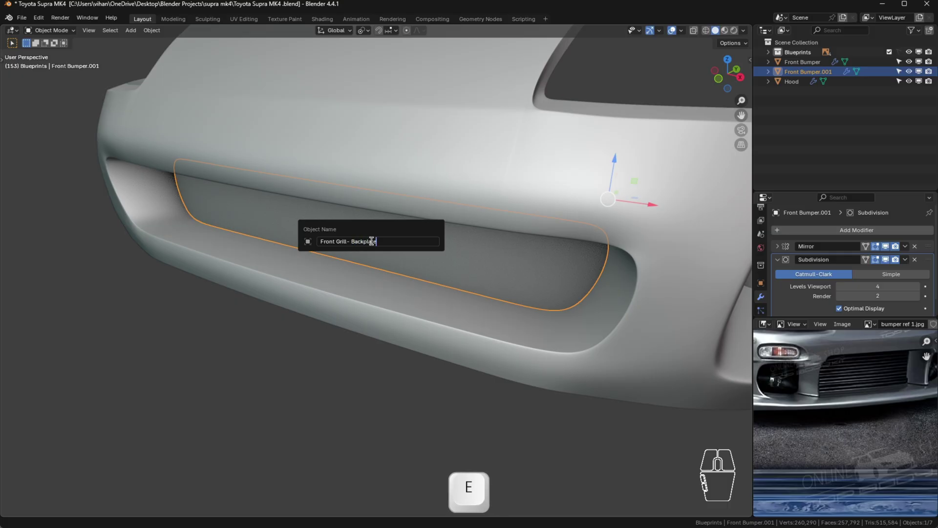
{"action": "type", "text": "ate"}
{"action": "key", "text": "Return"}
{"action": "left_click", "coordinate": [355, 369]}
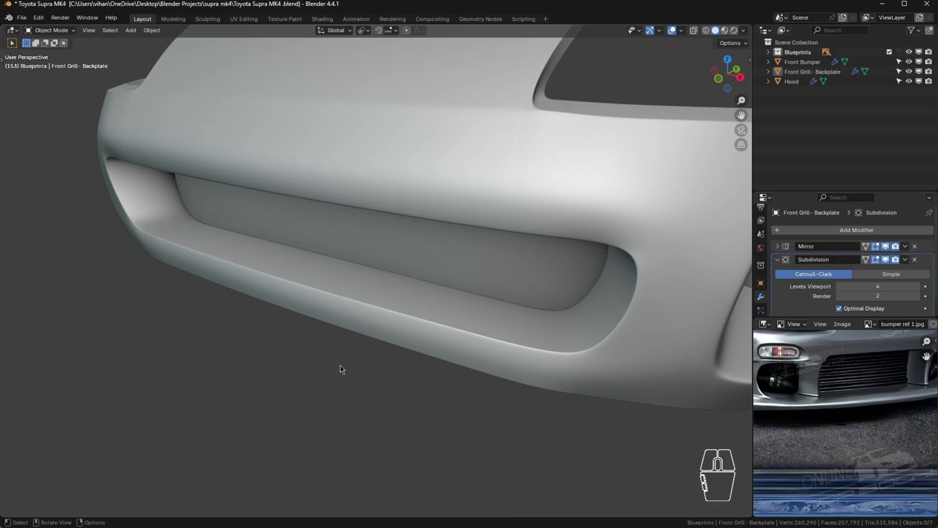
- Remove the Subdivision modifier from the grille backplate, keeping its Mirror modifier
{"action": "scroll", "coordinate": [376, 360], "scroll_direction": "down", "scroll_amount": 1}
{"action": "middle_click_drag", "start_coordinate": [326, 348], "coordinate": [260, 394], "text": "shift"}
{"action": "middle_click_drag", "start_coordinate": [260, 393], "coordinate": [368, 487]}
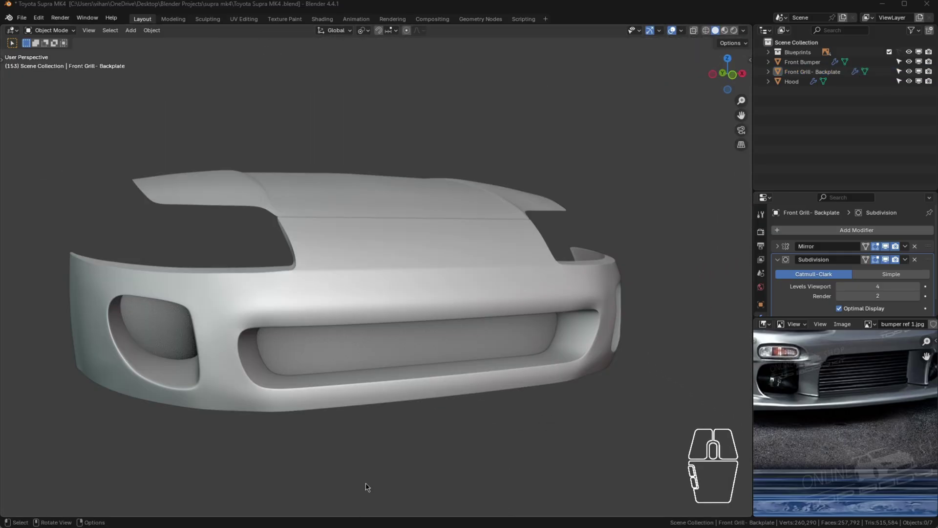
{"action": "middle_click_drag", "start_coordinate": [432, 342], "coordinate": [354, 332]}
{"action": "left_click", "coordinate": [355, 331]}
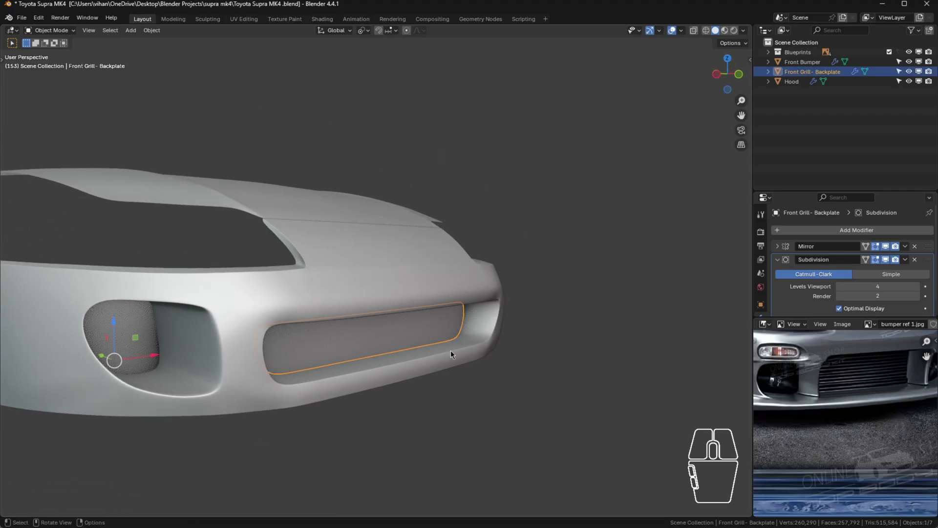
{"action": "scroll", "coordinate": [356, 311], "scroll_direction": "up", "scroll_amount": 4}
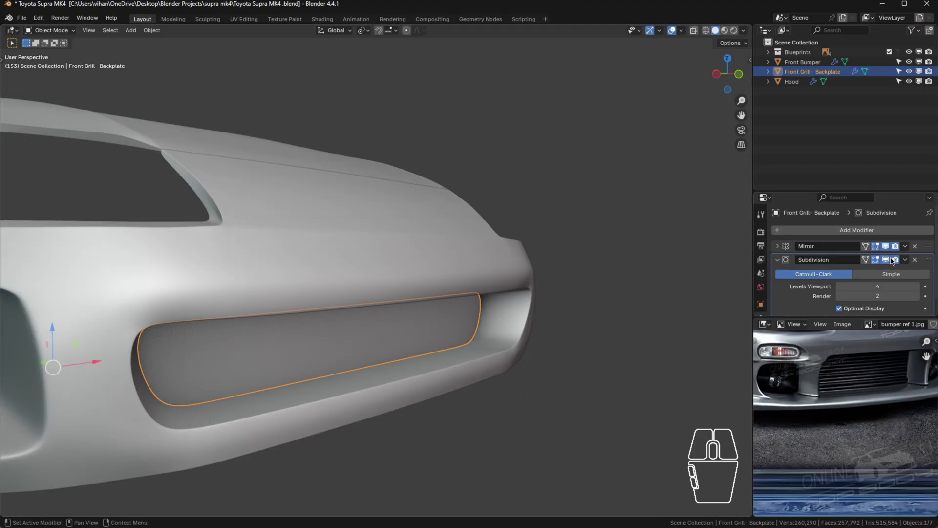
{"action": "left_click", "coordinate": [916, 259]}
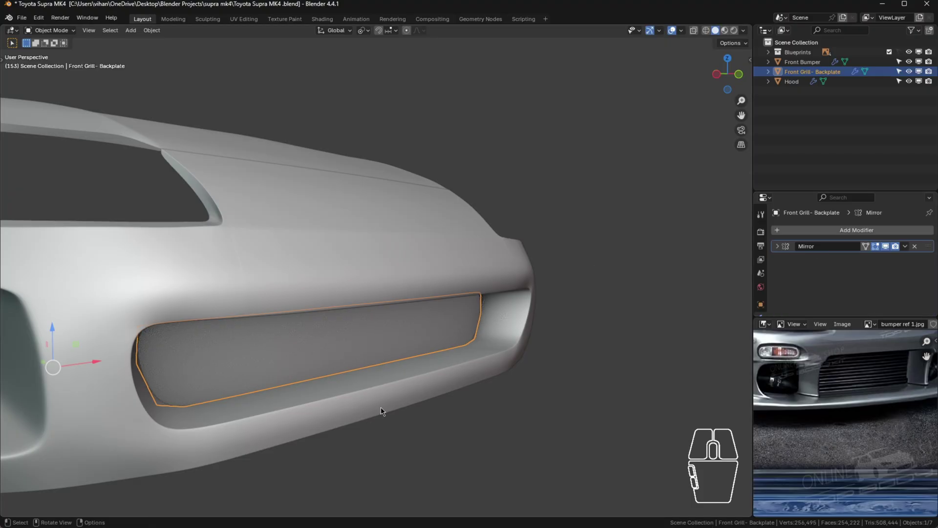
- Extrude all faces of the grille backplate slightly rearward along Y to give the panel thickness
{"action": "scroll", "coordinate": [411, 361], "scroll_direction": "up", "scroll_amount": 2}
{"action": "key", "text": "Tab"}
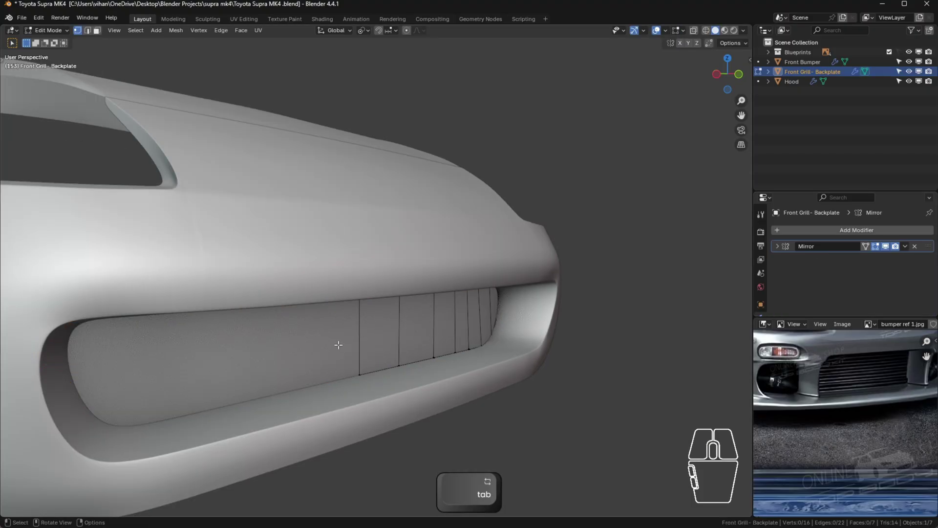
{"action": "key", "text": "a"}
{"action": "middle_click_drag", "start_coordinate": [376, 326], "coordinate": [527, 391]}
{"action": "scroll", "coordinate": [366, 339], "scroll_direction": "up", "scroll_amount": 2}
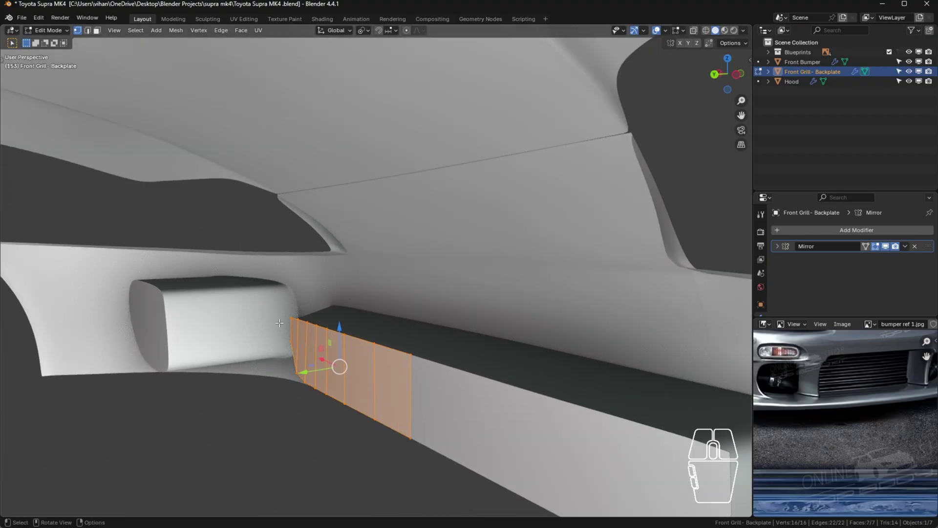
{"action": "scroll", "coordinate": [280, 322], "scroll_direction": "up", "scroll_amount": 1}
{"action": "key", "text": "e"}
{"action": "key", "text": "y"}
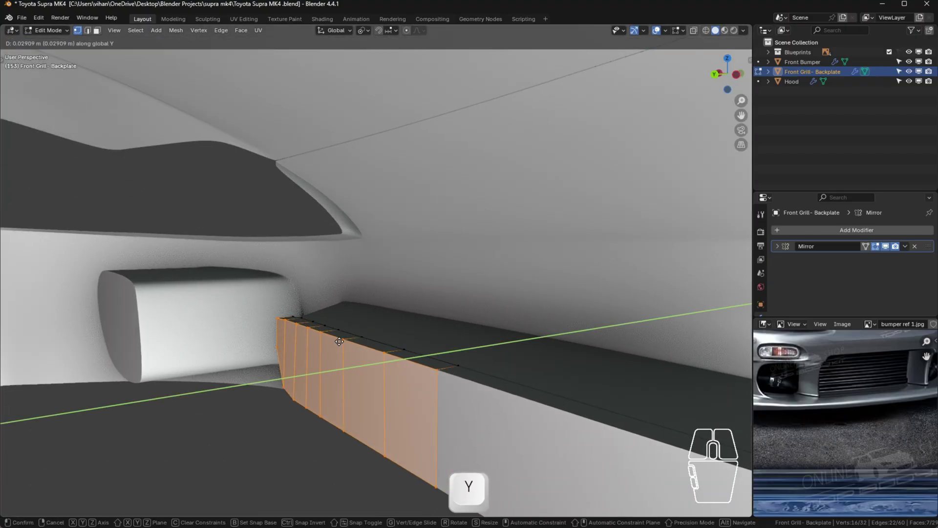
{"action": "left_click", "coordinate": [306, 361]}
{"action": "left_click", "coordinate": [266, 433]}
{"action": "scroll", "coordinate": [263, 422], "scroll_direction": "down", "scroll_amount": 5}
{"action": "middle_click_drag", "start_coordinate": [269, 413], "coordinate": [308, 327]}
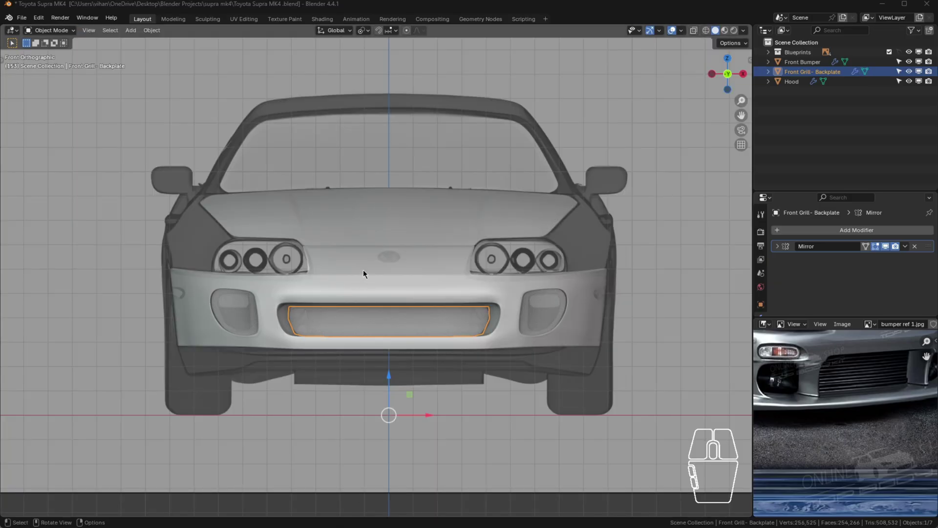
{"action": "left_click", "coordinate": [377, 399]}
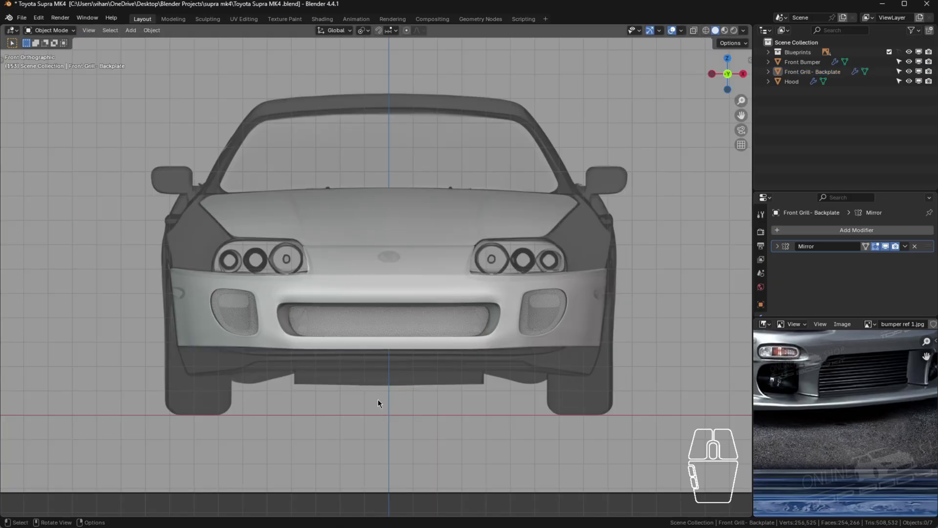
{"action": "key", "text": "shift+a"}
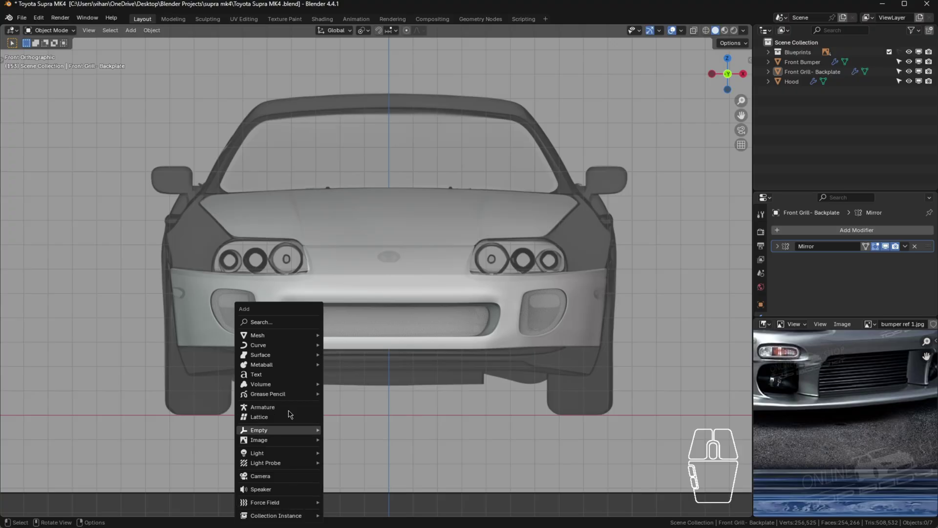
{"action": "mouse_move", "coordinate": [295, 333]}
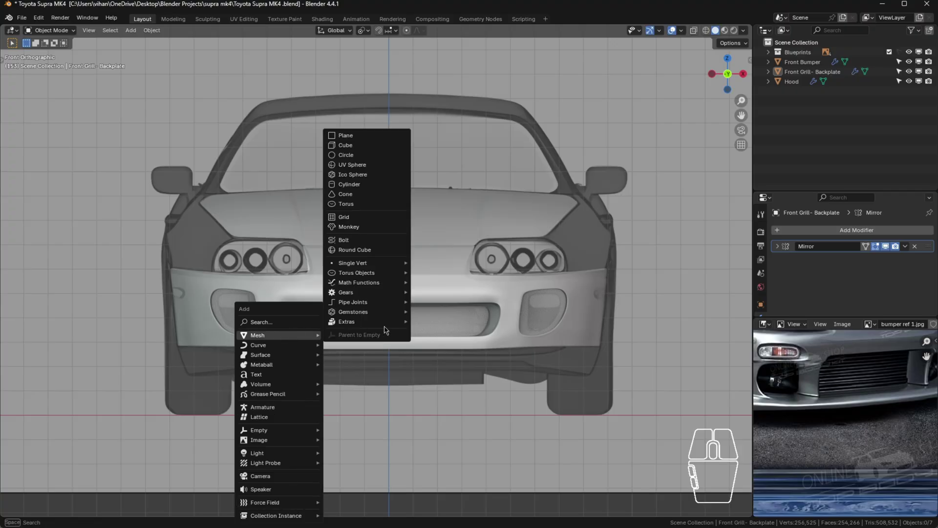
{"action": "mouse_move", "coordinate": [398, 321]}
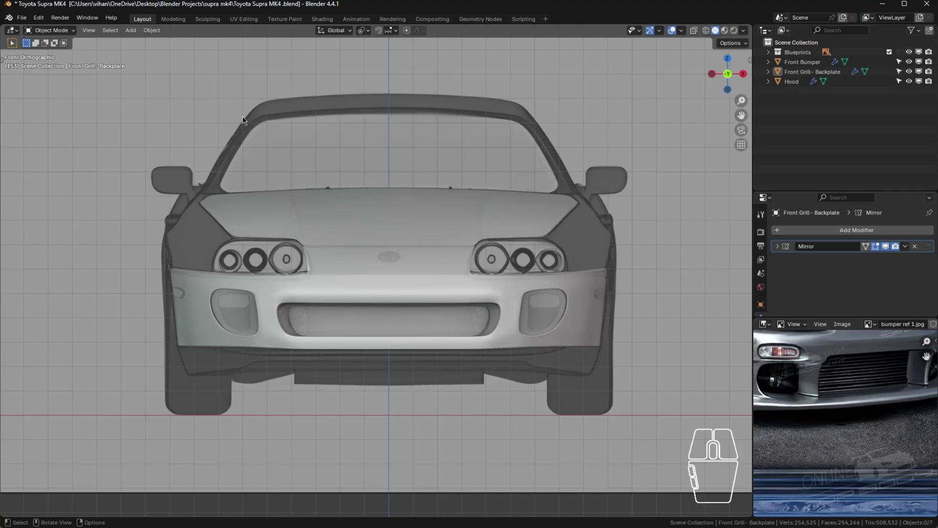
- Add a Honeycomb mesh of 100 rows and 100 columns, aligned to the front view
{"action": "left_click", "coordinate": [126, 32]}
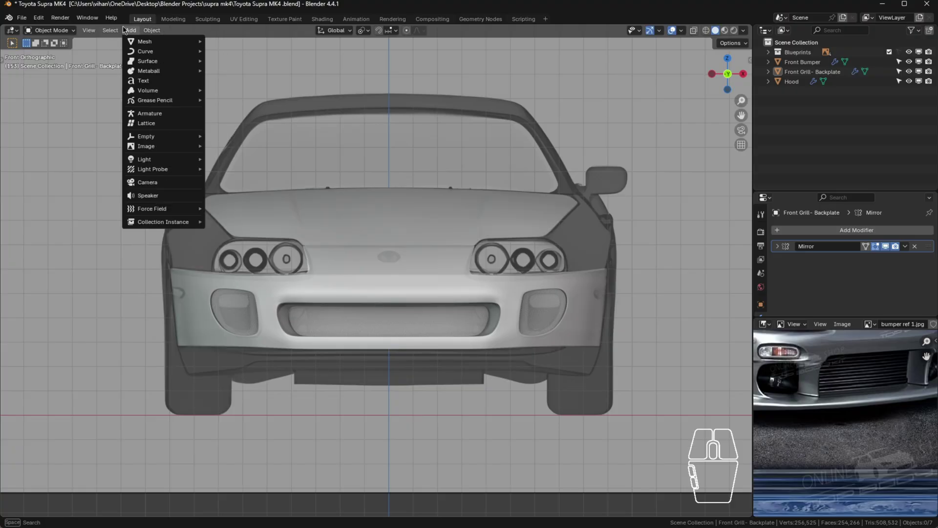
{"action": "mouse_move", "coordinate": [133, 42]}
{"action": "mouse_move", "coordinate": [239, 228]}
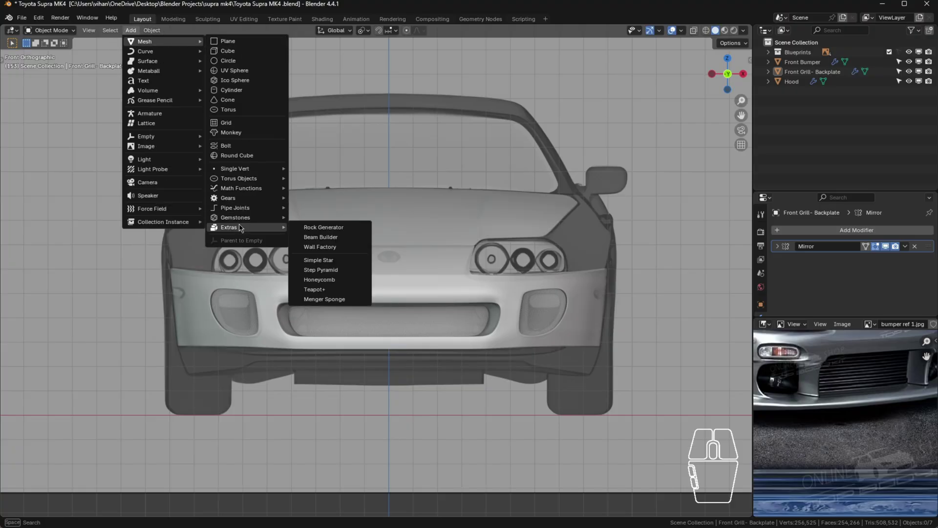
{"action": "left_click", "coordinate": [335, 286]}
{"action": "scroll", "coordinate": [491, 275], "scroll_direction": "down", "scroll_amount": 2}
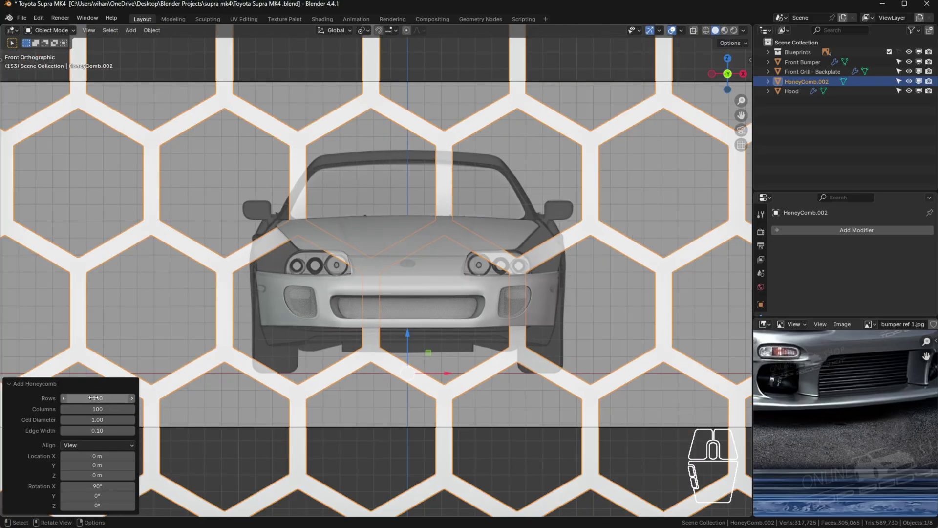
{"action": "scroll", "coordinate": [520, 282], "scroll_direction": "down", "scroll_amount": 6}
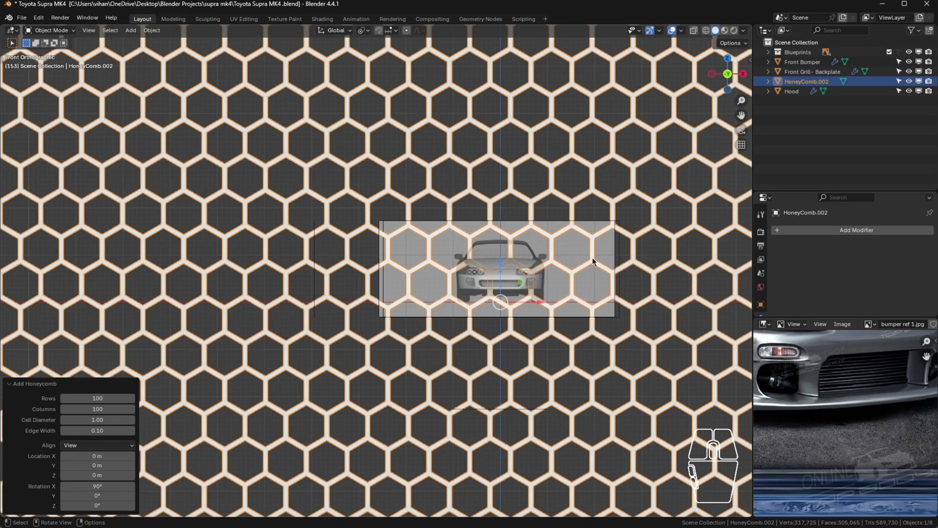
- Scale the honeycomb down uniformly in three passes, first by 0.065 and last by 0.825, for fine cells across the grille opening
{"action": "scroll", "coordinate": [592, 262], "scroll_direction": "up", "scroll_amount": 8}
{"action": "key", "text": "s"}
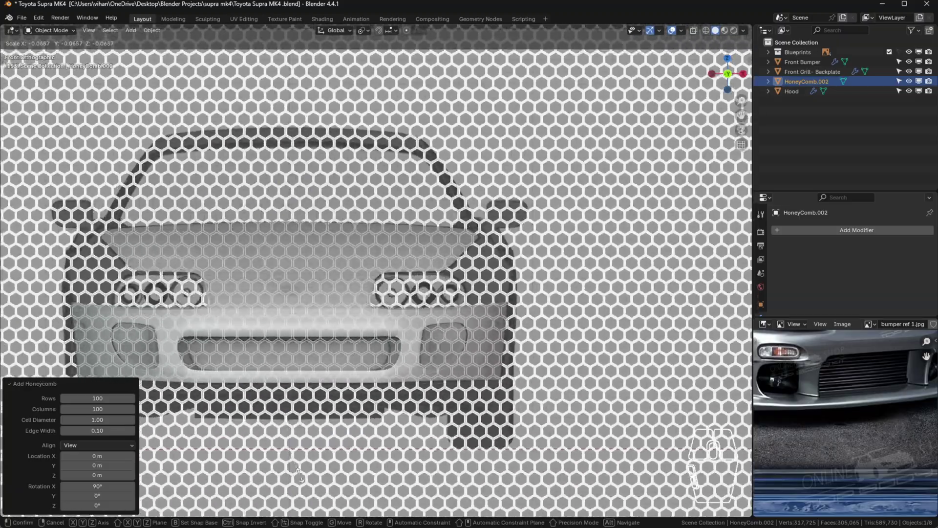
{"action": "left_click", "coordinate": [308, 475]}
{"action": "key", "text": "s"}
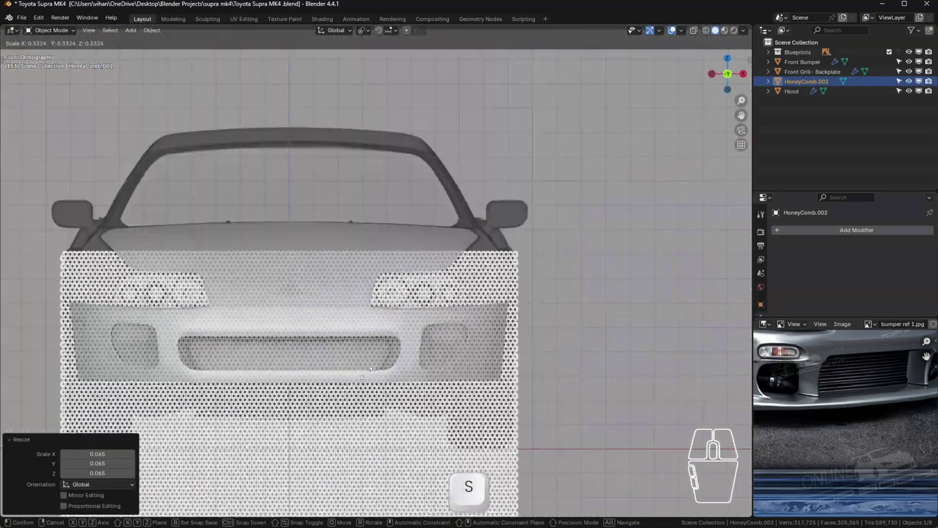
{"action": "left_click", "coordinate": [253, 357]}
{"action": "scroll", "coordinate": [253, 356], "scroll_direction": "up", "scroll_amount": 5}
{"action": "key", "text": "s"}
{"action": "scroll", "coordinate": [395, 371], "scroll_direction": "down", "scroll_amount": 8, "text": "alt"}
{"action": "left_click", "coordinate": [433, 374]}
{"action": "scroll", "coordinate": [407, 376], "scroll_direction": "up", "scroll_amount": 6}
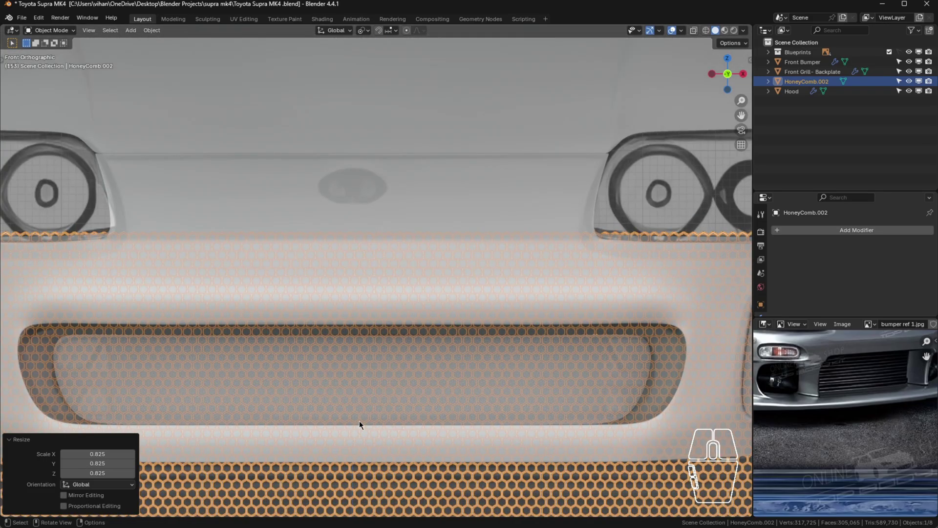
- Move the honeycomb up about 0.33 m along Z so that it covers the bumper's central opening
{"action": "scroll", "coordinate": [561, 376], "scroll_direction": "down", "scroll_amount": 5}
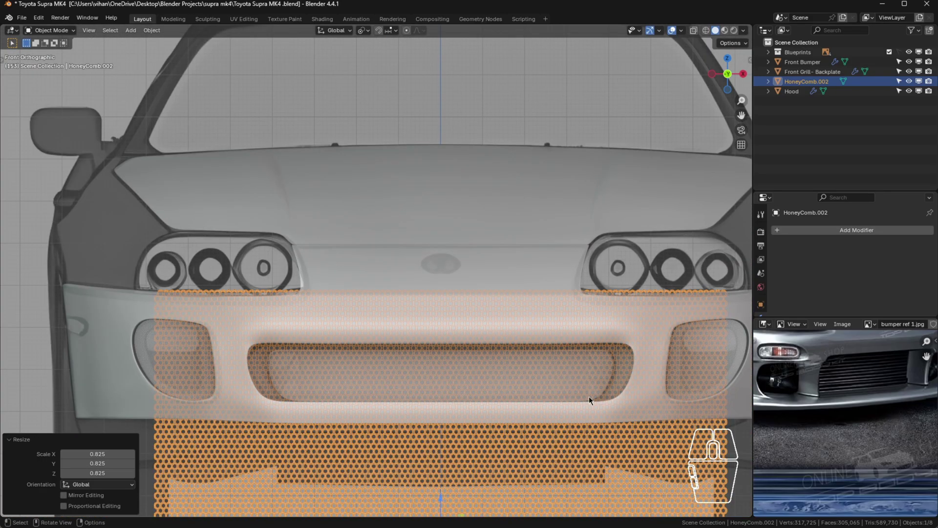
{"action": "middle_click_drag", "start_coordinate": [589, 396], "coordinate": [530, 344], "text": "shift"}
{"action": "scroll", "coordinate": [536, 251], "scroll_direction": "up", "scroll_amount": 2}
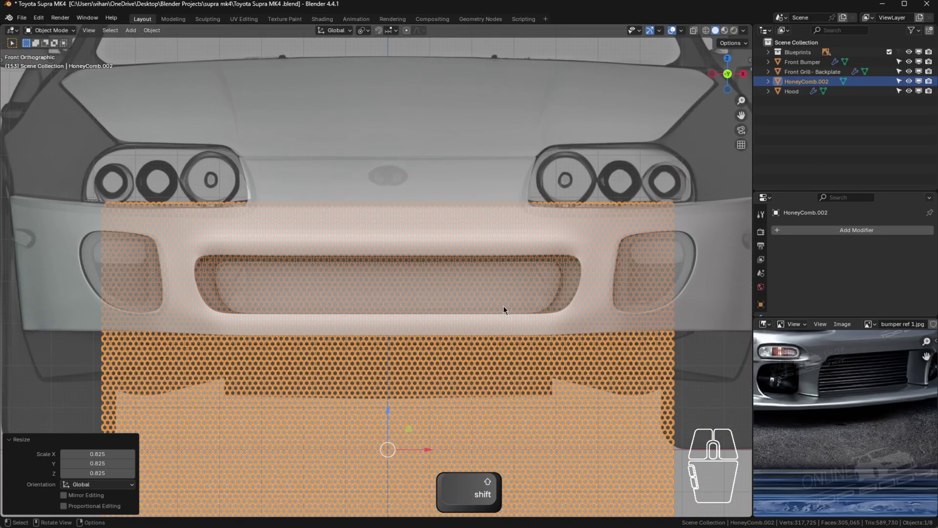
{"action": "key", "text": "g"}
{"action": "key", "text": "z"}
{"action": "left_click", "coordinate": [426, 307]}
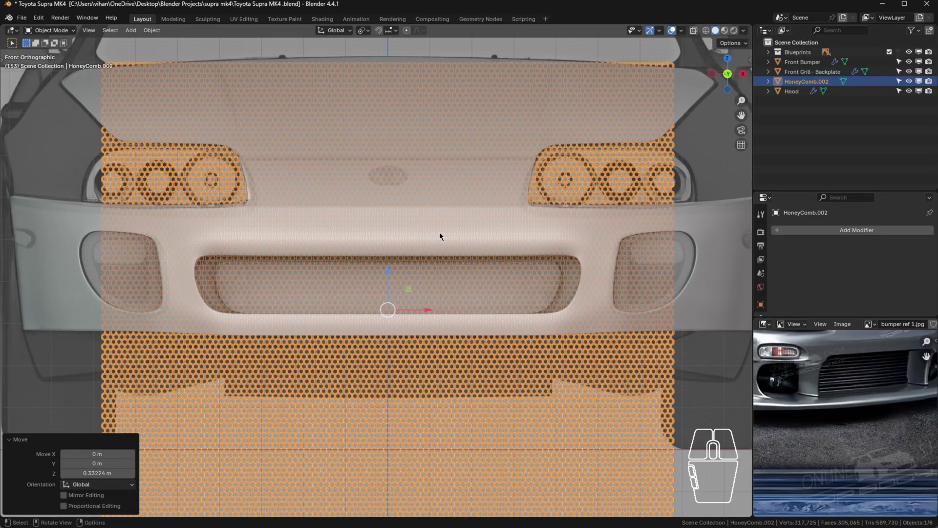
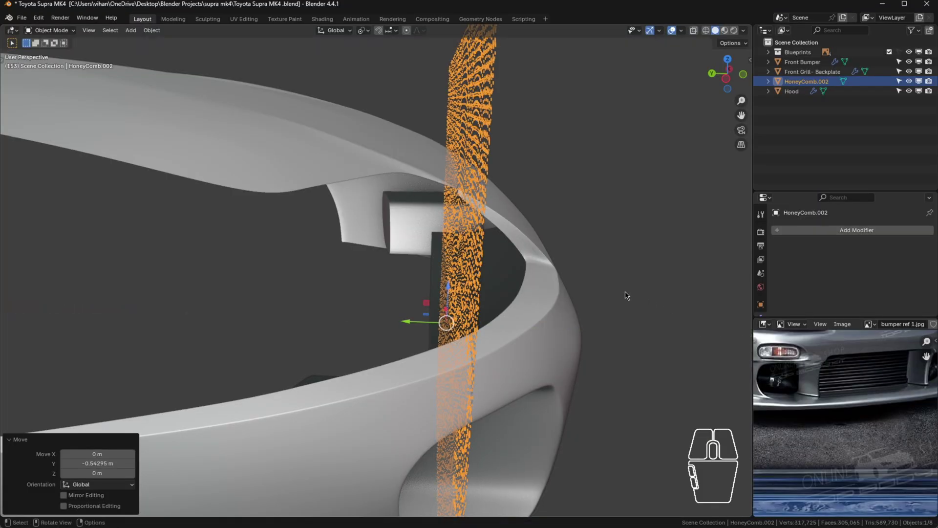
- Nudge the honeycomb forward along Y by about 0.025 m and another 0.0045 m, placing it close to the backplate
{"action": "scroll", "coordinate": [456, 292], "scroll_direction": "up", "scroll_amount": 6}
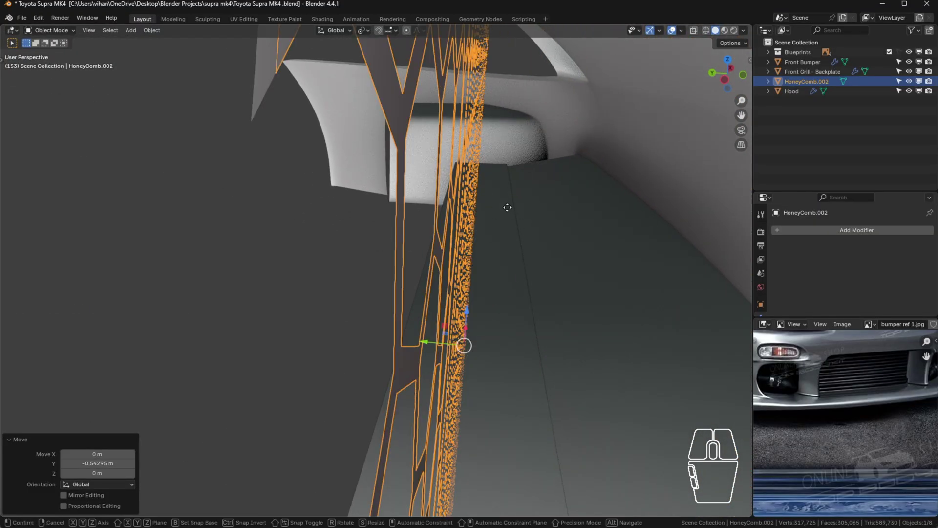
{"action": "key", "text": "g"}
{"action": "key", "text": "y"}
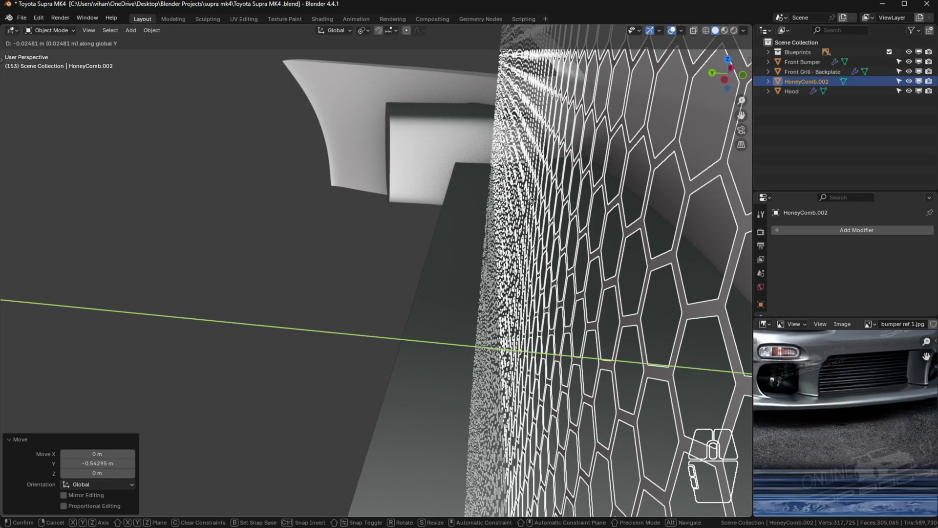
{"action": "left_click", "coordinate": [531, 201]}
{"action": "middle_click_drag", "start_coordinate": [577, 202], "coordinate": [488, 187], "text": "shift"}
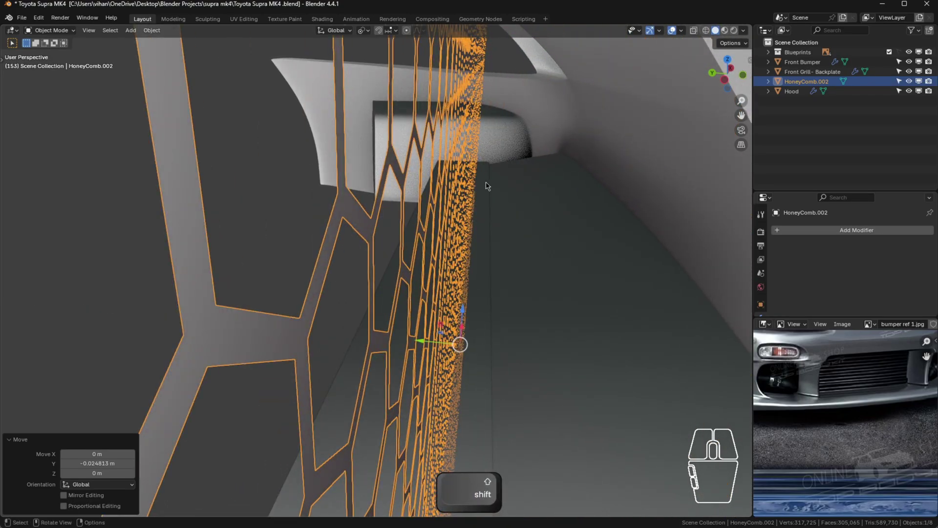
{"action": "key", "text": "g"}
{"action": "key", "text": "y"}
{"action": "left_click", "coordinate": [491, 186]}
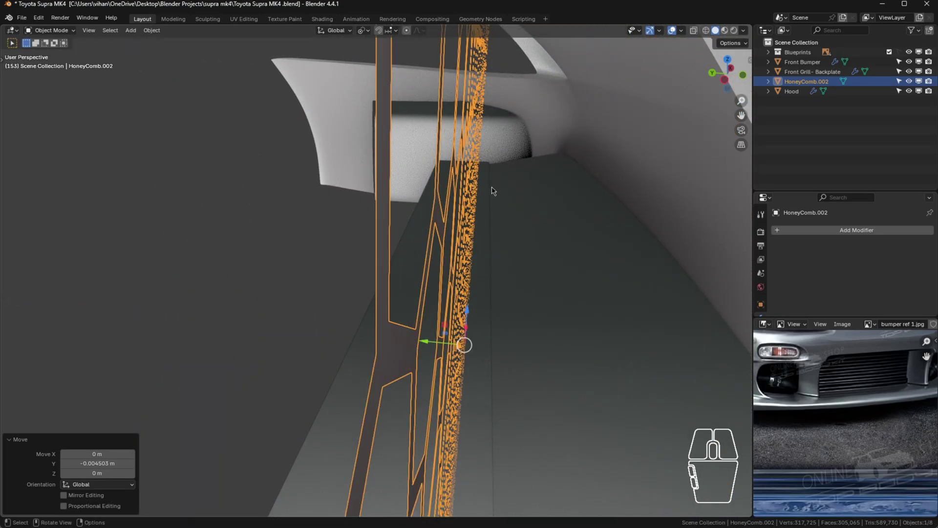
- Examine the honeycomb's position relative to the backplate and bumper from behind, and reselect the honeycomb
{"action": "scroll", "coordinate": [492, 187], "scroll_direction": "down", "scroll_amount": 4}
{"action": "middle_click_drag", "start_coordinate": [645, 208], "coordinate": [605, 187], "text": "shift"}
{"action": "left_click", "coordinate": [631, 184]}
{"action": "middle_click_drag", "start_coordinate": [512, 171], "coordinate": [330, 180]}
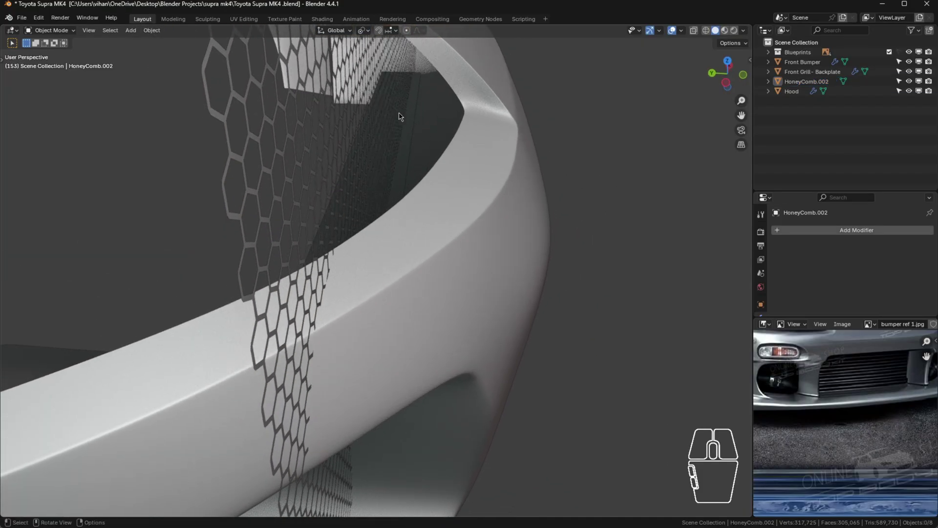
{"action": "left_click", "coordinate": [365, 137]}
{"action": "middle_click_drag", "start_coordinate": [577, 154], "coordinate": [593, 142]}
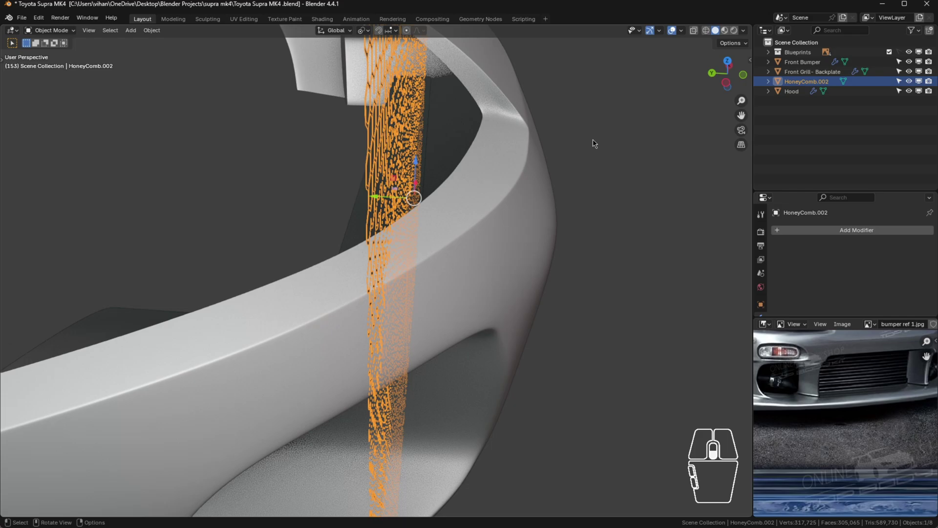
- Add a Boolean modifier to the honeycomb mesh
{"action": "scroll", "coordinate": [575, 191], "scroll_direction": "down", "scroll_amount": 3}
{"action": "middle_click_drag", "start_coordinate": [562, 199], "coordinate": [524, 190]}
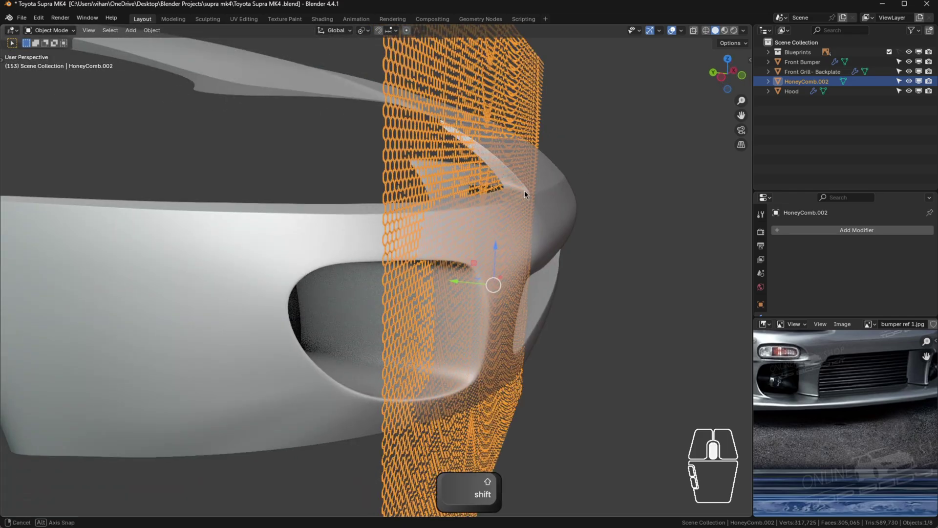
{"action": "left_click", "coordinate": [785, 228]}
{"action": "mouse_move", "coordinate": [782, 231]}
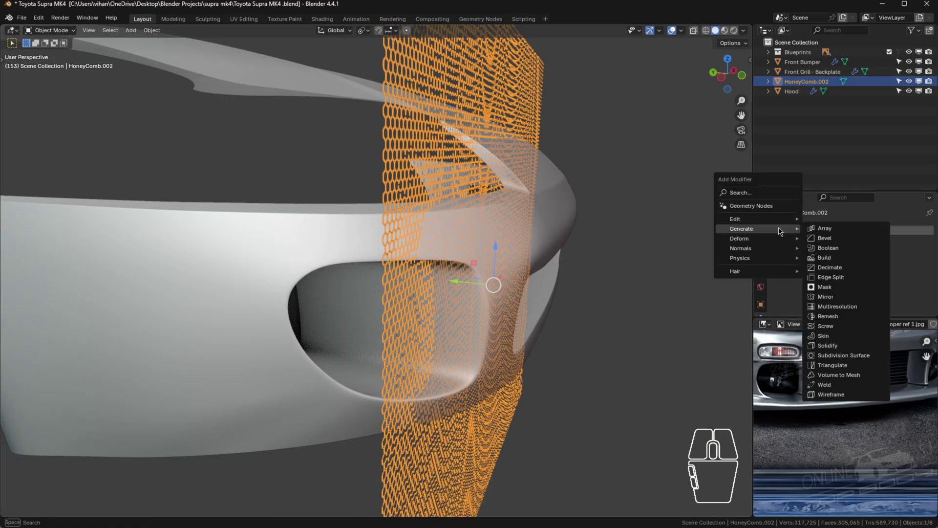
{"action": "left_click", "coordinate": [623, 173]}
{"action": "left_click", "coordinate": [443, 110]}
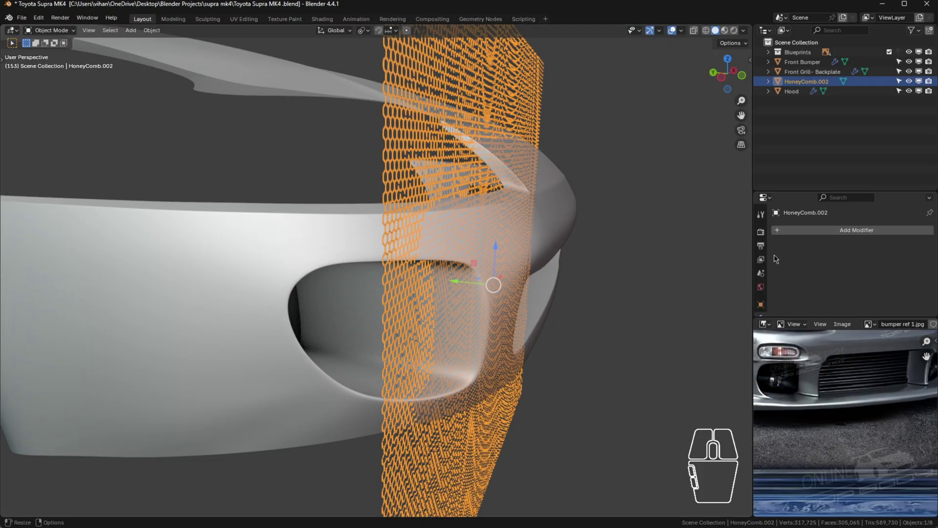
{"action": "left_click", "coordinate": [814, 227]}
{"action": "mouse_move", "coordinate": [813, 231]}
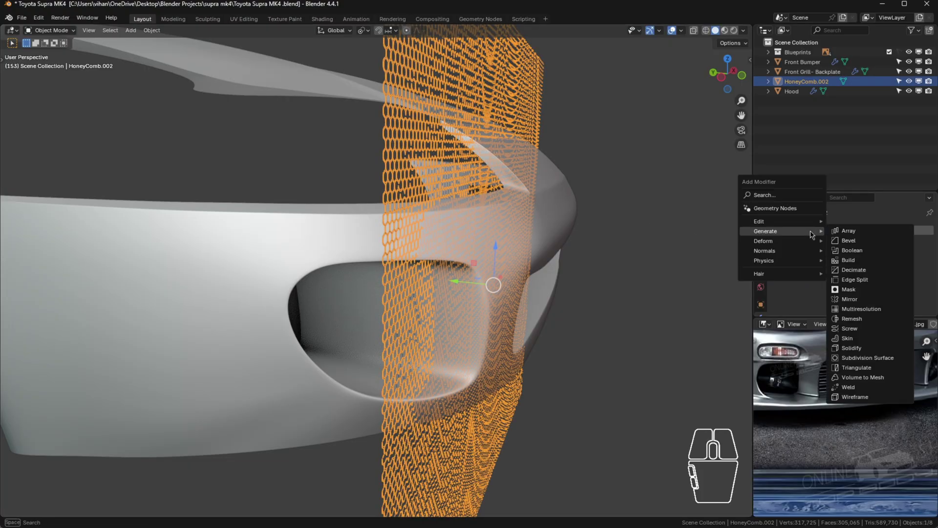
{"action": "left_click", "coordinate": [884, 252]}
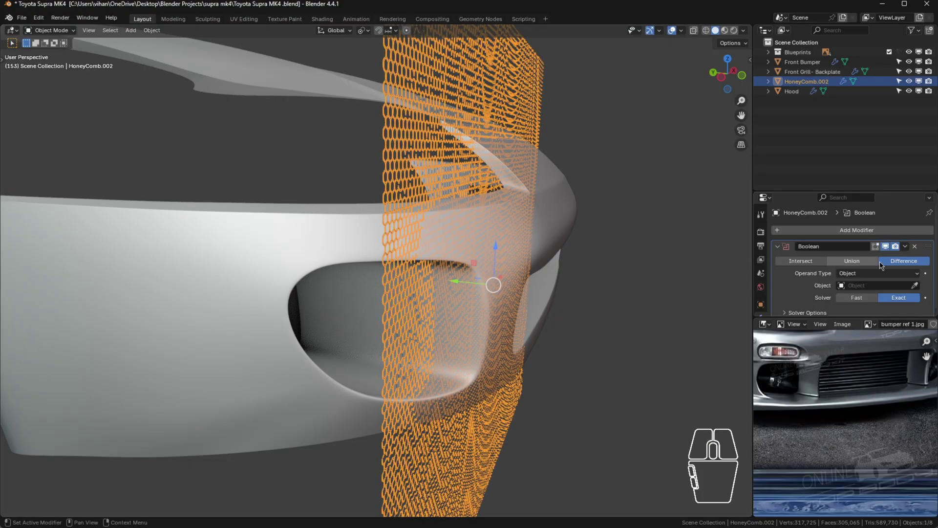
- Set the Front Grill - Backplate as the object of the honeycomb's Boolean modifier
{"action": "left_click", "coordinate": [915, 286]}
{"action": "middle_click_drag", "start_coordinate": [585, 171], "coordinate": [587, 211], "text": "shift"}
{"action": "key", "text": "Escape"}
{"action": "scroll", "coordinate": [477, 233], "scroll_direction": "up", "scroll_amount": 4}
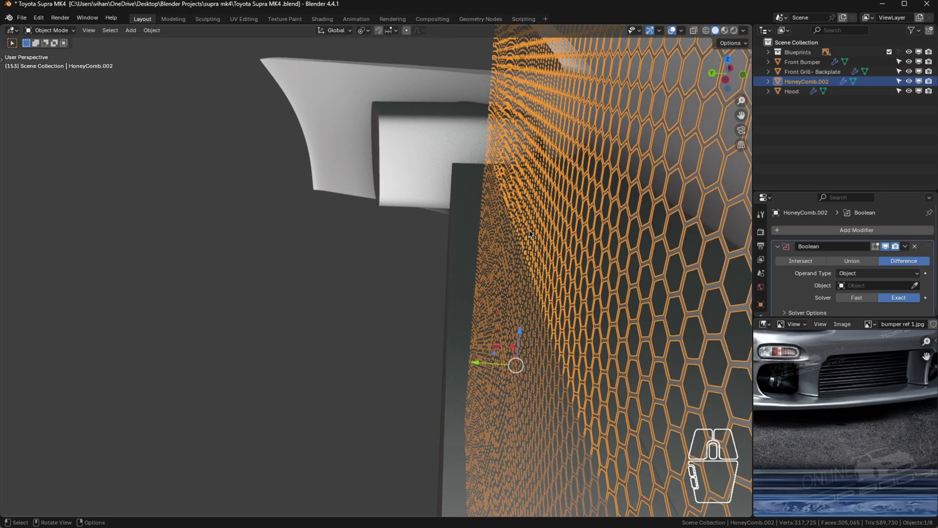
{"action": "left_click", "coordinate": [464, 261]}
{"action": "scroll", "coordinate": [585, 266], "scroll_direction": "down", "scroll_amount": 6}
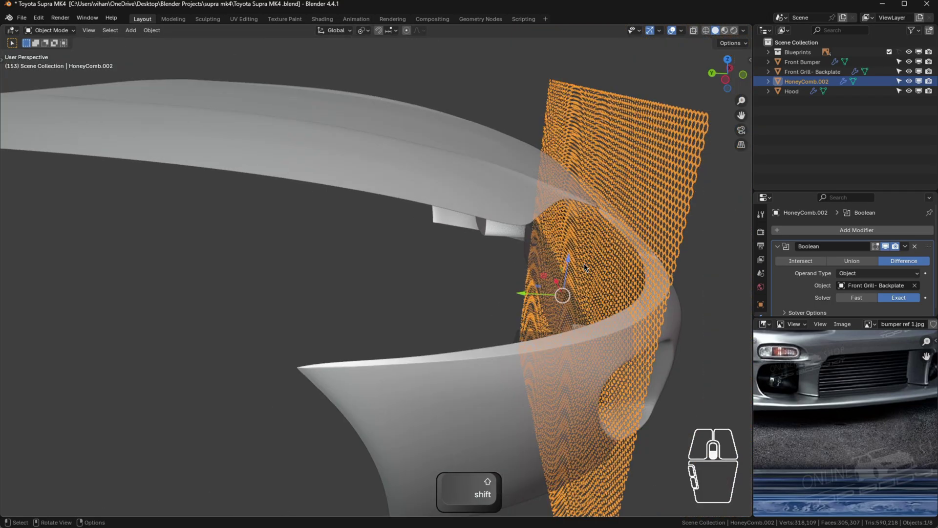
{"action": "middle_click_drag", "start_coordinate": [584, 262], "coordinate": [460, 223]}
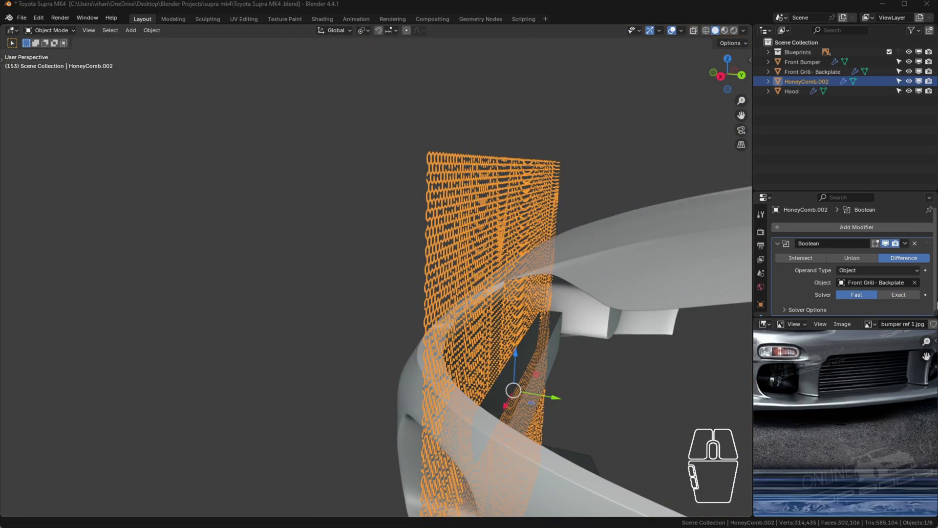
- Clear the Boolean modifier's object and pick the front grill backplate again
{"action": "left_click", "coordinate": [914, 282]}
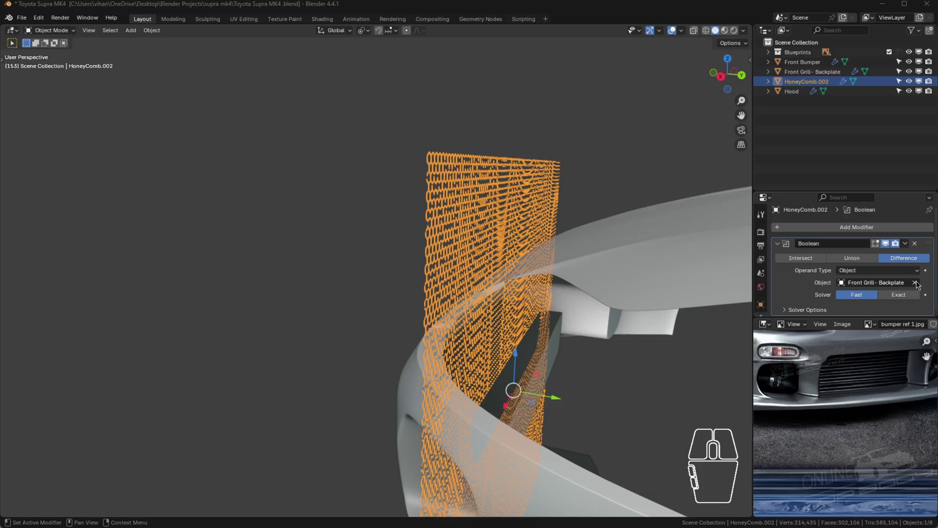
{"action": "left_click", "coordinate": [915, 283]}
{"action": "left_click", "coordinate": [563, 327]}
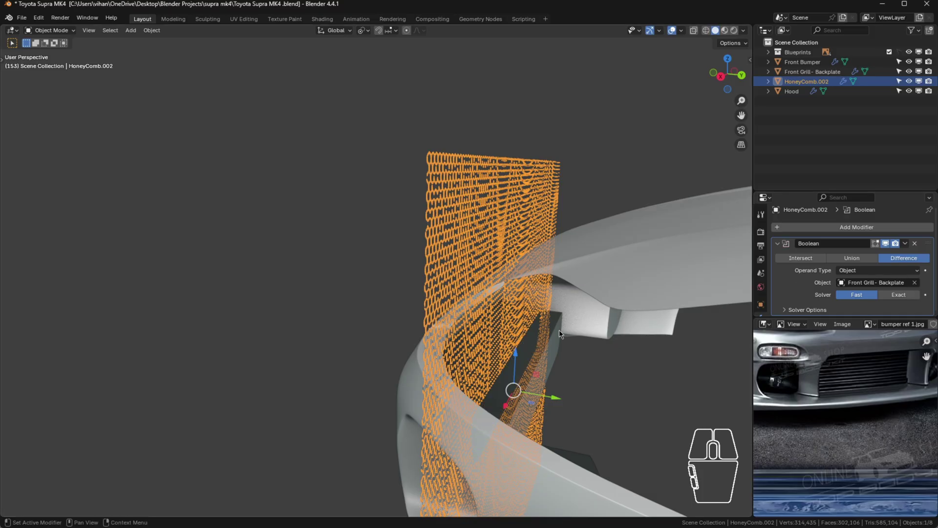
- Compare the Exact solver, return the honeycomb's Boolean to Fast, and set its operation to Intersect
{"action": "left_click", "coordinate": [904, 299]}
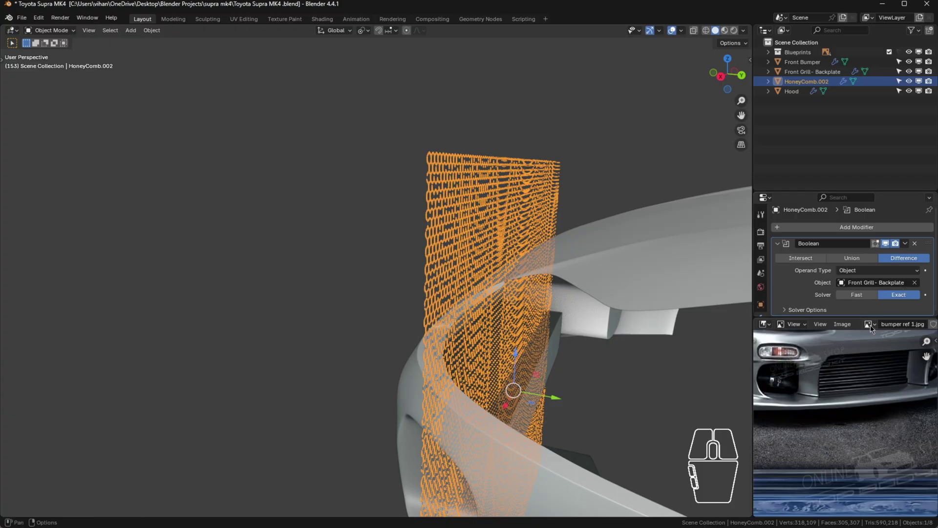
{"action": "left_click", "coordinate": [857, 295]}
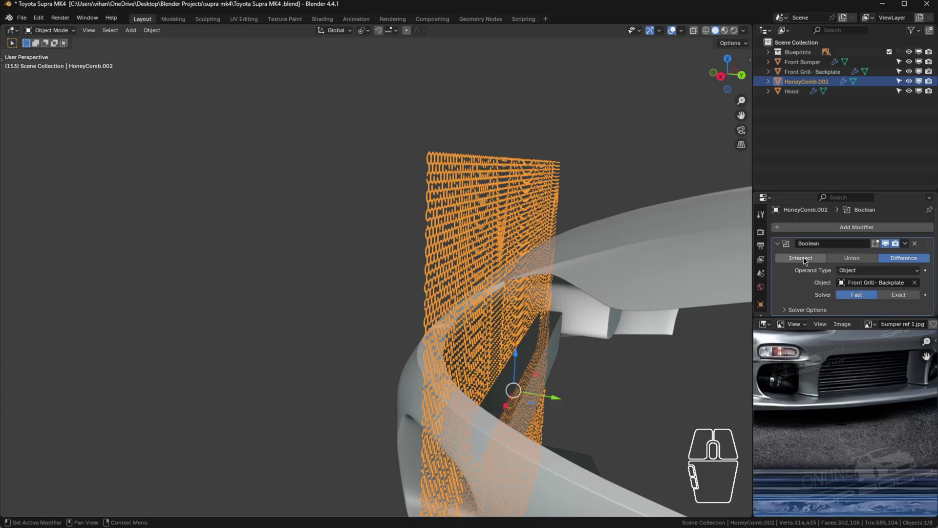
{"action": "middle_click_drag", "start_coordinate": [569, 318], "coordinate": [643, 296]}
{"action": "middle_click_drag", "start_coordinate": [545, 279], "coordinate": [463, 264], "text": "shift"}
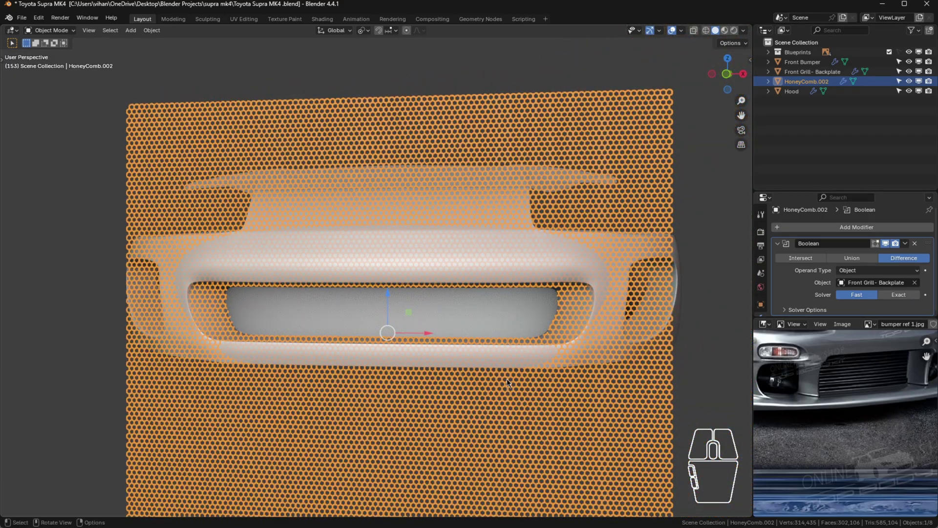
{"action": "left_click", "coordinate": [817, 264]}
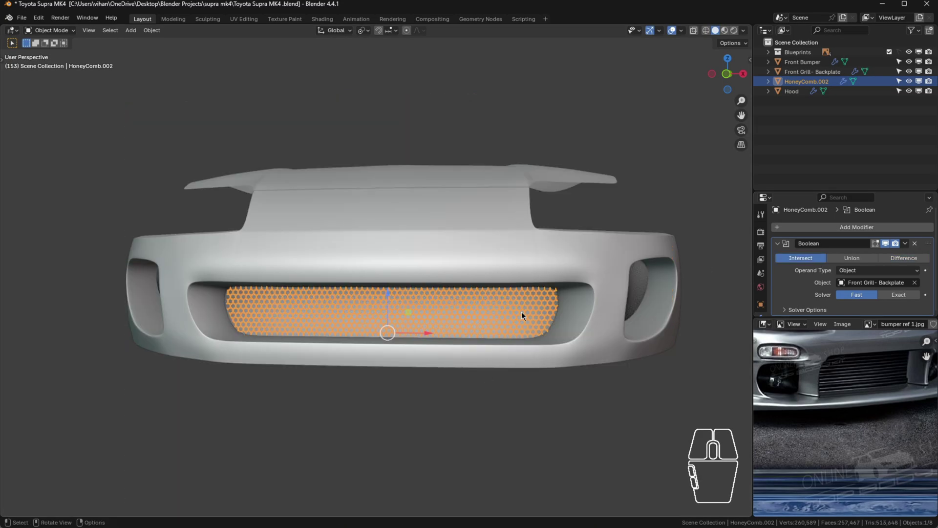
- Extrude the entire honeycomb mesh forward along Y by about 0.005 m to give the cells depth
{"action": "scroll", "coordinate": [579, 297], "scroll_direction": "up", "scroll_amount": 3}
{"action": "middle_click_drag", "start_coordinate": [580, 297], "coordinate": [561, 337]}
{"action": "key", "text": "Tab"}
{"action": "left_click", "coordinate": [561, 337]}
{"action": "key", "text": "a"}
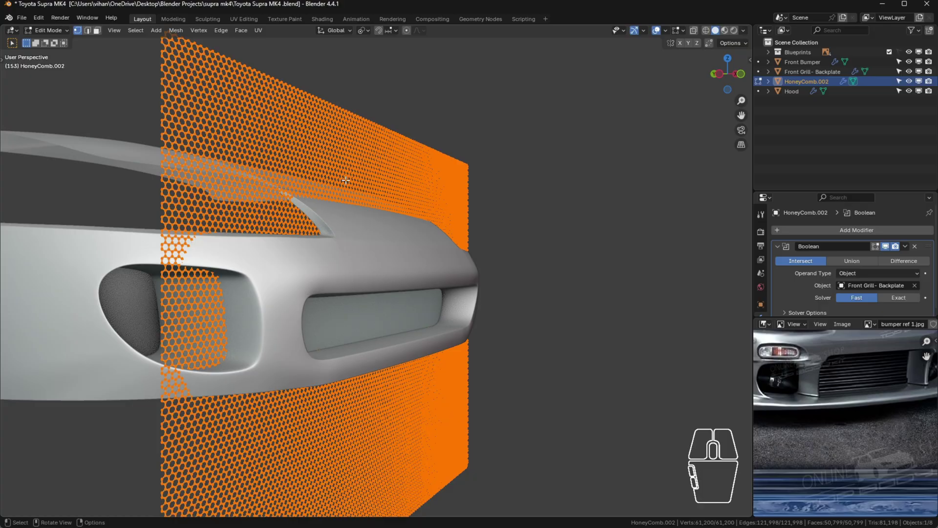
{"action": "scroll", "coordinate": [417, 273], "scroll_direction": "up", "scroll_amount": 2}
{"action": "scroll", "coordinate": [417, 273], "scroll_direction": "up", "scroll_amount": 1}
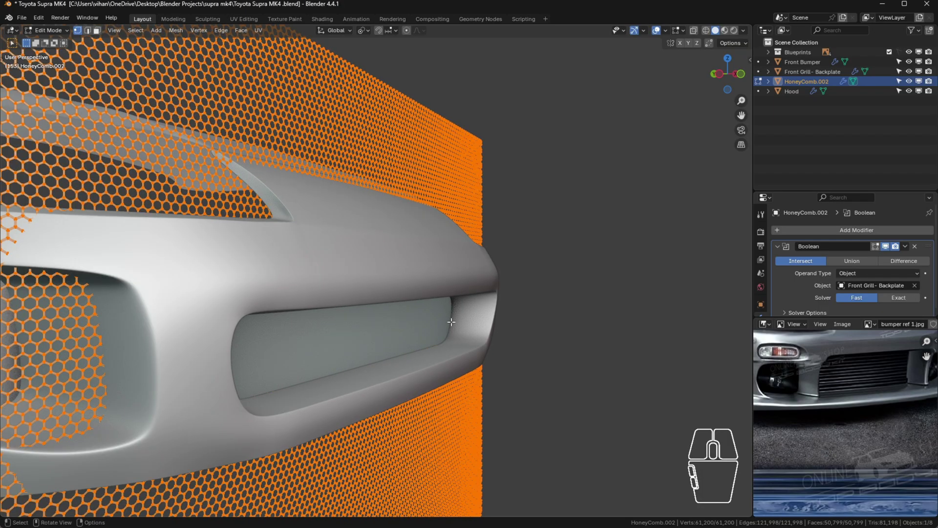
{"action": "middle_click_drag", "start_coordinate": [459, 343], "coordinate": [441, 346]}
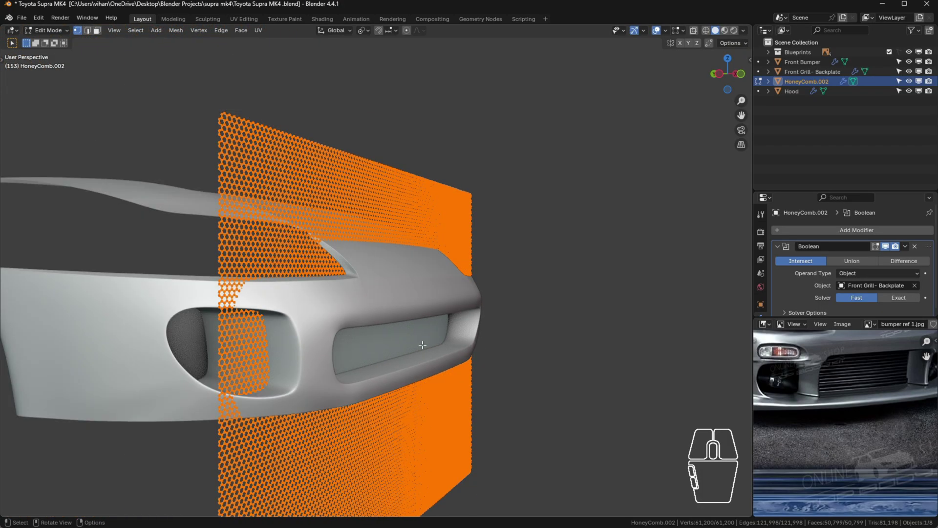
{"action": "scroll", "coordinate": [422, 345], "scroll_direction": "up", "scroll_amount": 2}
{"action": "middle_click_drag", "start_coordinate": [287, 199], "coordinate": [210, 227]}
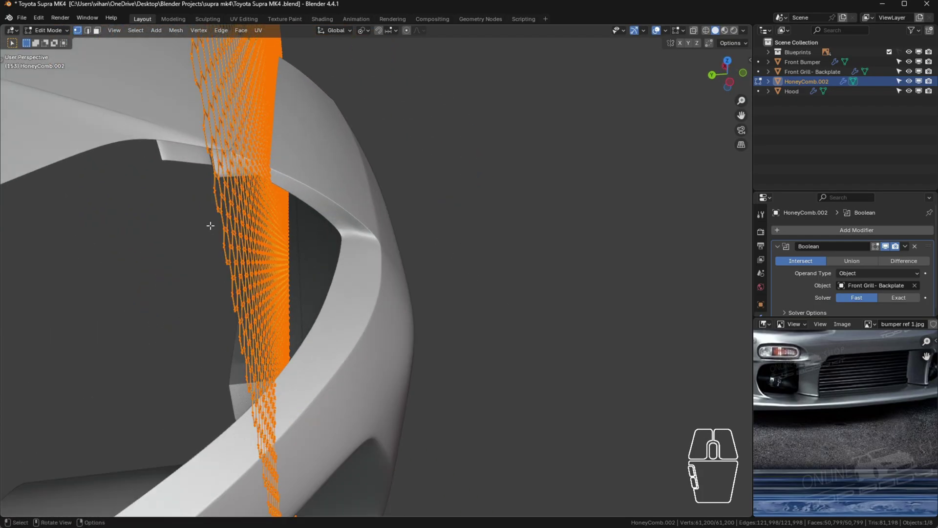
{"action": "key", "text": "e"}
{"action": "key", "text": "y"}
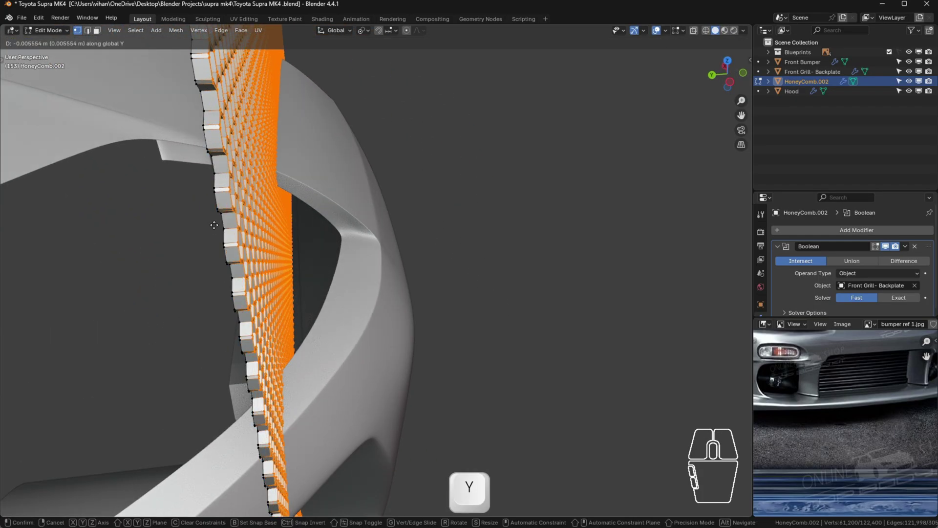
{"action": "left_click", "coordinate": [214, 225]}
{"action": "left_click", "coordinate": [430, 257]}
{"action": "key", "text": "Tab"}
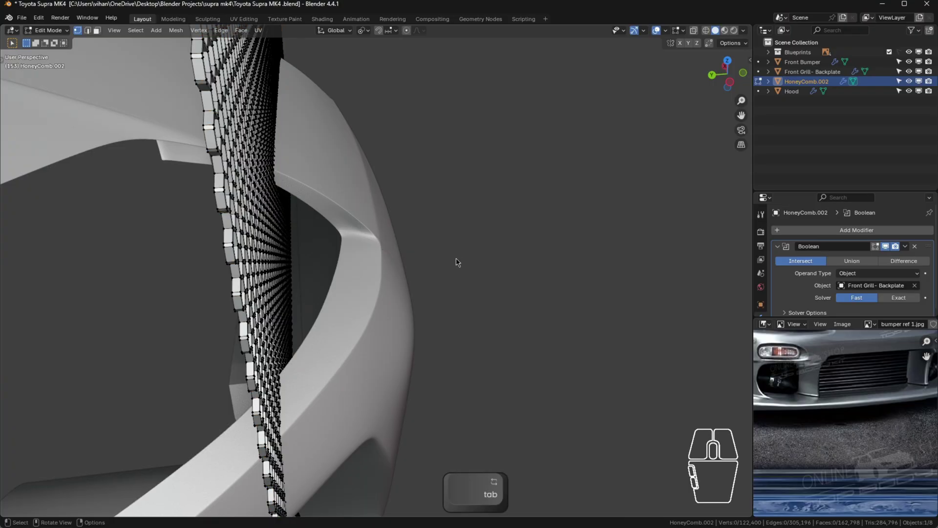
- Delete the front faces of the grille backplate between its upper and lower front edge loops
{"action": "scroll", "coordinate": [456, 262], "scroll_direction": "down", "scroll_amount": 5}
{"action": "middle_click_drag", "start_coordinate": [455, 262], "coordinate": [397, 239]}
{"action": "middle_click_drag", "start_coordinate": [582, 359], "coordinate": [566, 347]}
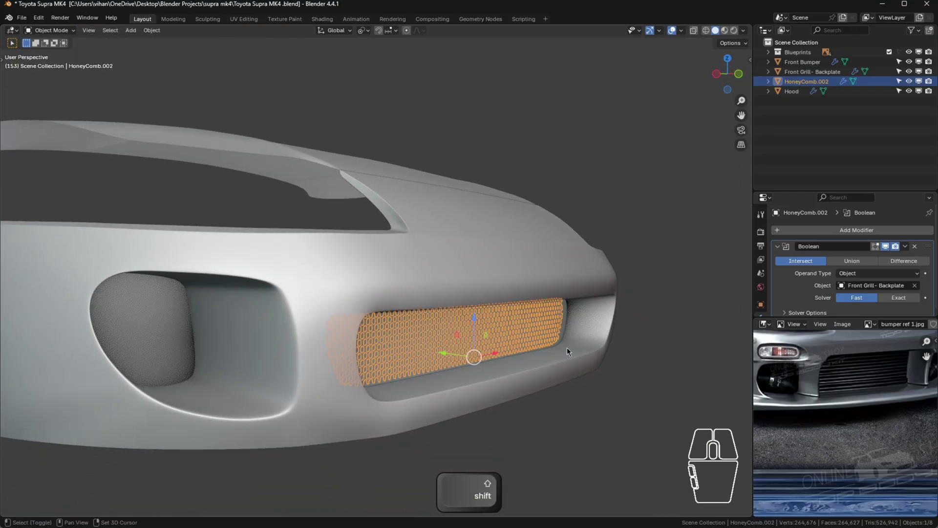
{"action": "key", "text": "alt+a"}
{"action": "left_click", "coordinate": [551, 312]}
{"action": "scroll", "coordinate": [550, 344], "scroll_direction": "up", "scroll_amount": 6}
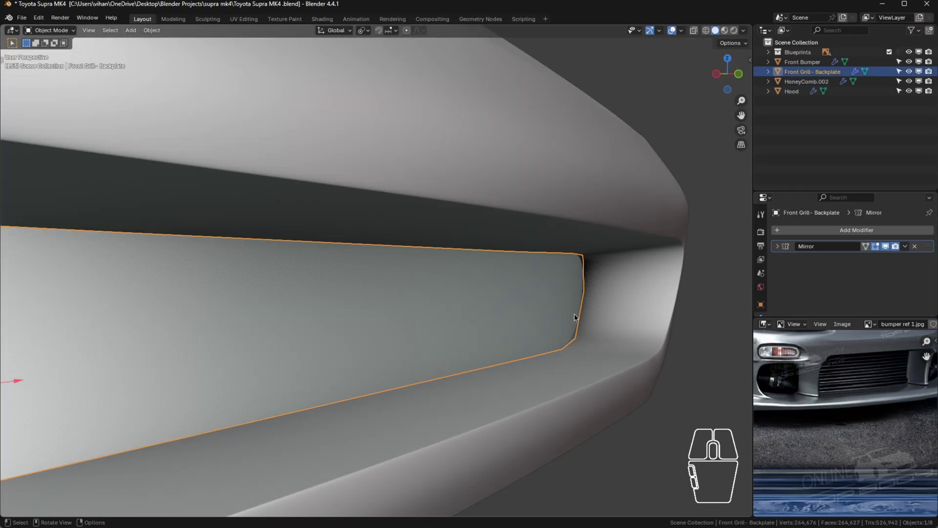
{"action": "key", "text": "Tab"}
{"action": "left_click", "coordinate": [371, 251]}
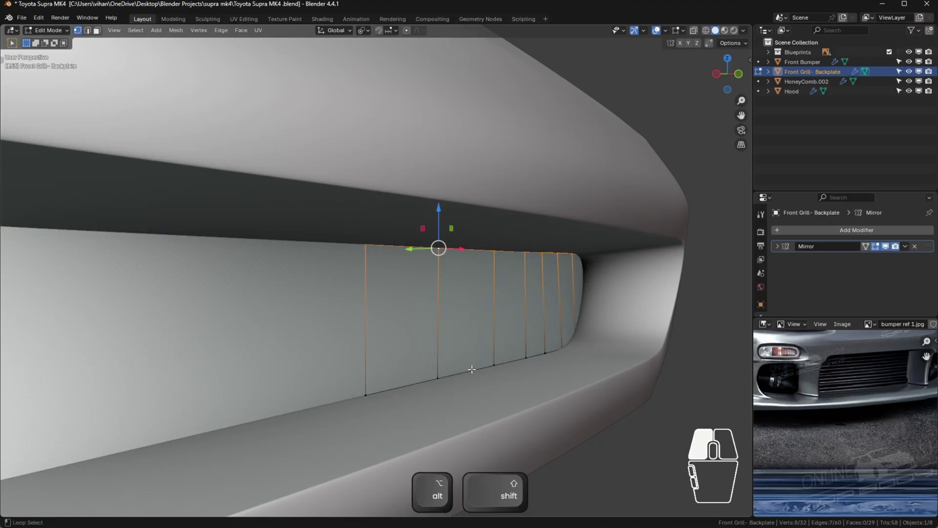
{"action": "left_click", "coordinate": [482, 357], "text": "alt+shift"}
{"action": "key", "text": "x"}
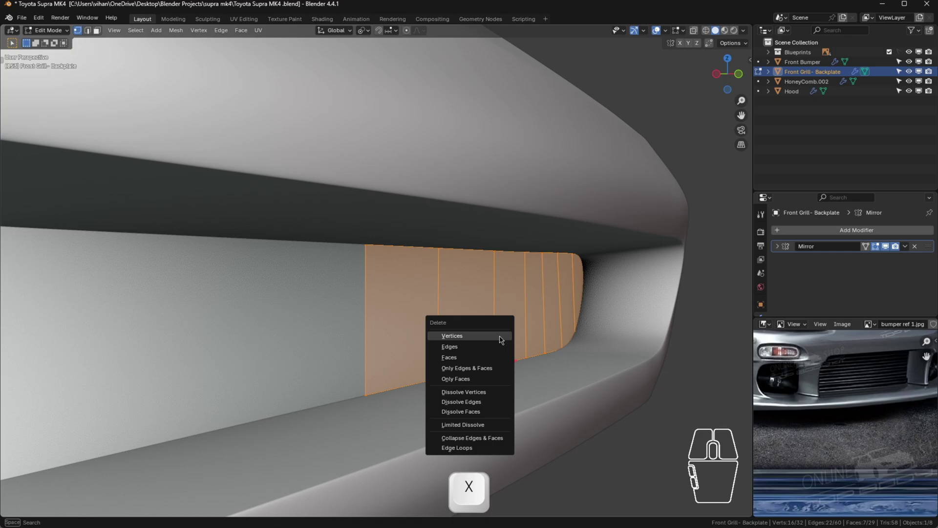
{"action": "left_click", "coordinate": [478, 357]}
- Leave backplate editing and examine how the honeycomb sits inside the open-fronted backplate across the bumper opening
{"action": "middle_click_drag", "start_coordinate": [546, 360], "coordinate": [604, 327]}
{"action": "scroll", "coordinate": [585, 362], "scroll_direction": "down", "scroll_amount": 3}
{"action": "mouse_move", "coordinate": [604, 327]}
{"action": "middle_mouse_down"}
{"action": "mouse_move", "coordinate": [581, 342]}
{"action": "mouse_move", "coordinate": [594, 335]}
{"action": "mouse_move", "coordinate": [635, 356]}
{"action": "mouse_move", "coordinate": [585, 351]}
{"action": "mouse_move", "coordinate": [609, 334]}
{"action": "middle_mouse_up"}
{"action": "scroll", "coordinate": [581, 341], "scroll_direction": "up", "scroll_amount": 4}
{"action": "key", "text": "Tab"}
{"action": "left_click", "coordinate": [684, 395]}
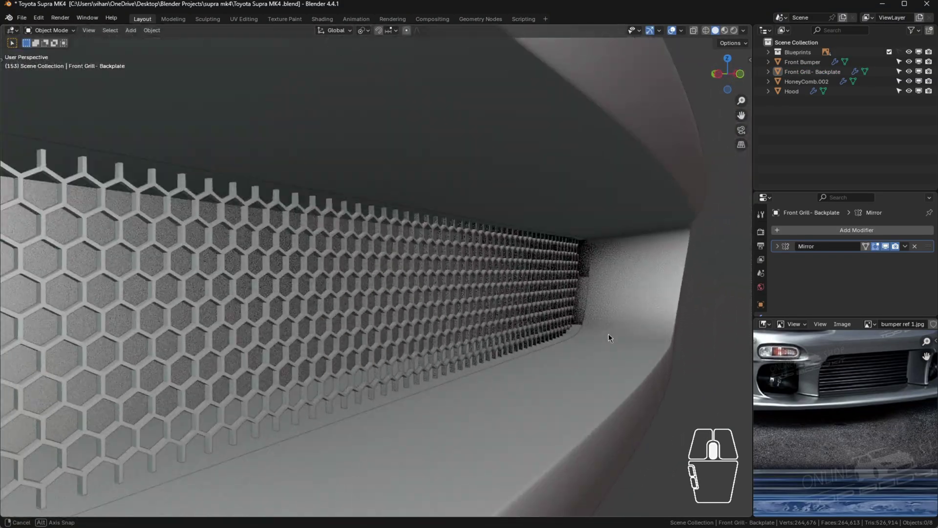
{"action": "left_click", "coordinate": [583, 296]}
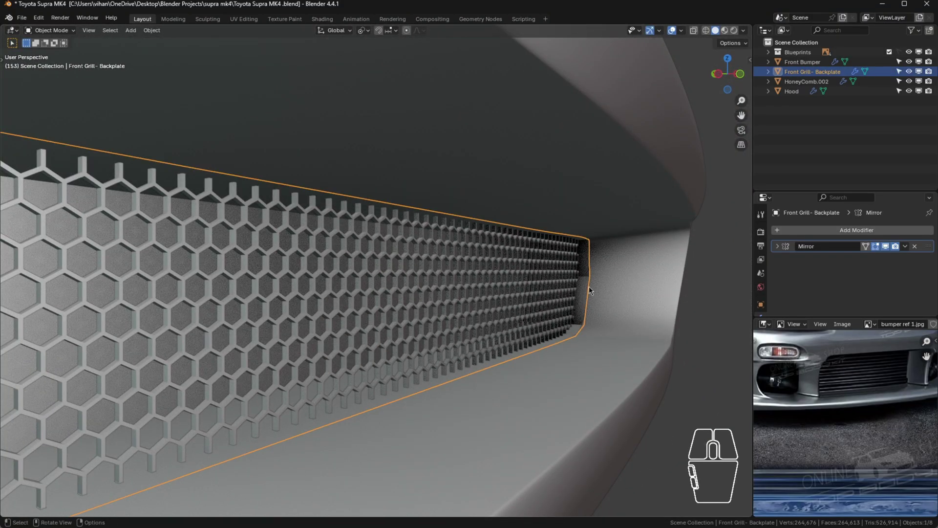
{"action": "middle_click_drag", "start_coordinate": [589, 290], "coordinate": [639, 181]}
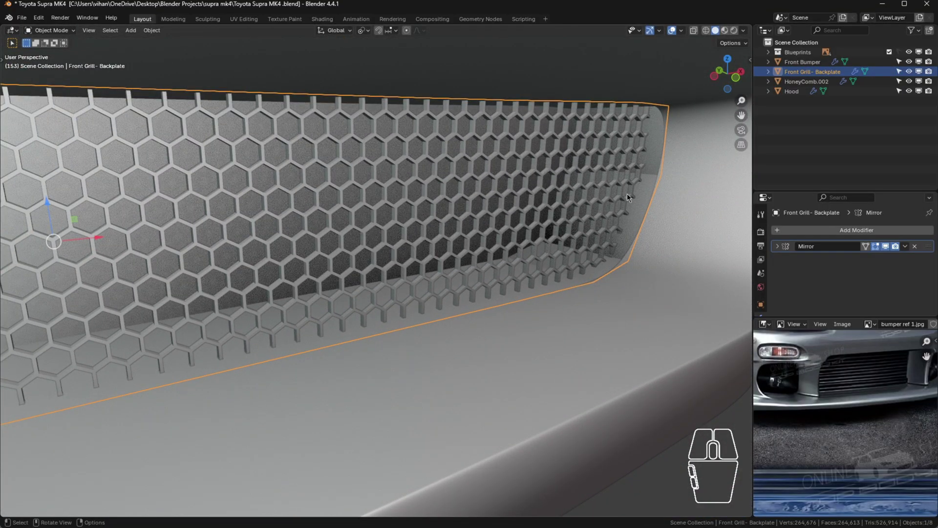
{"action": "scroll", "coordinate": [627, 197], "scroll_direction": "down", "scroll_amount": 3}
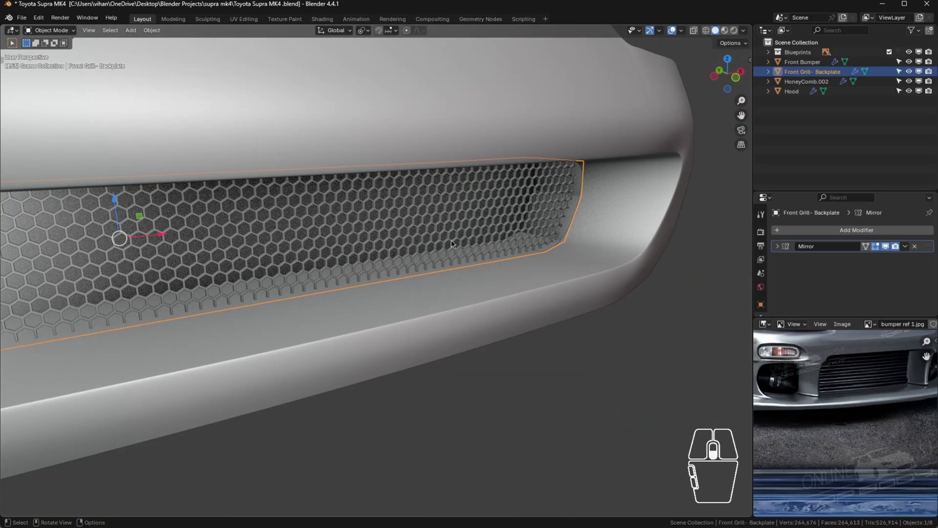
{"action": "scroll", "coordinate": [451, 241], "scroll_direction": "down", "scroll_amount": 1}
{"action": "middle_click_drag", "start_coordinate": [451, 242], "coordinate": [573, 239], "text": "shift"}
- Slide the backplate's rear faces forward along their connecting edges by a factor of about 0.76, bringing them closer to the honeycomb
{"action": "middle_click_drag", "start_coordinate": [400, 276], "coordinate": [341, 226]}
{"action": "scroll", "coordinate": [320, 228], "scroll_direction": "up", "scroll_amount": 3}
{"action": "left_click", "coordinate": [302, 254]}
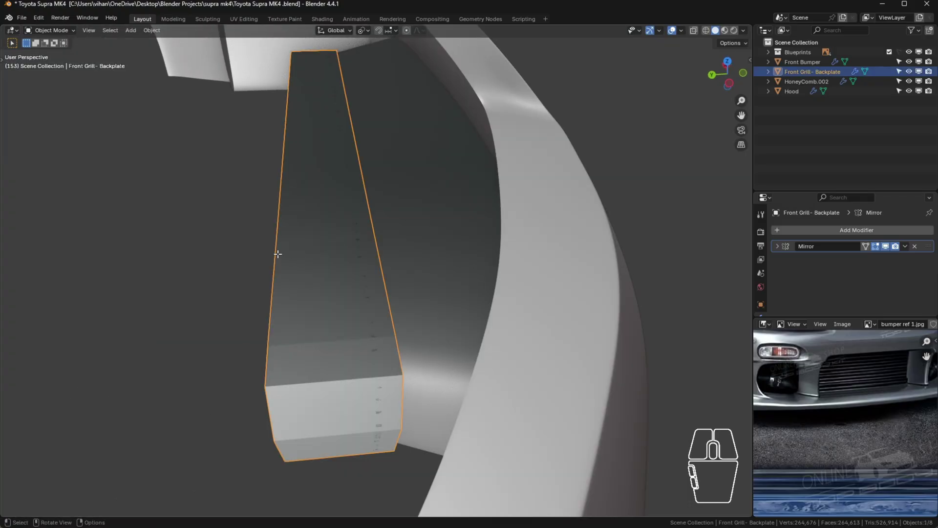
{"action": "key", "text": "Tab"}
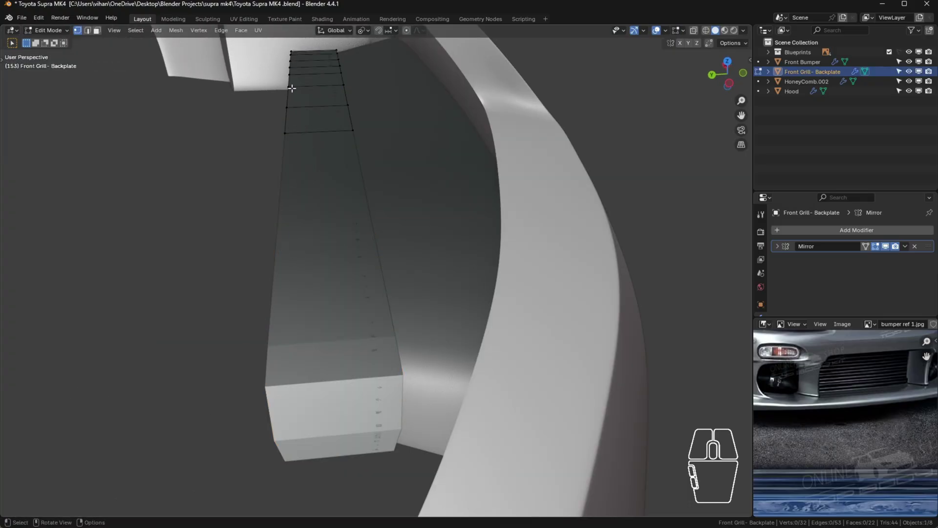
{"action": "middle_click_drag", "start_coordinate": [292, 88], "coordinate": [310, 199], "text": "shift"}
{"action": "scroll", "coordinate": [310, 199], "scroll_direction": "up", "scroll_amount": 2}
{"action": "middle_click_drag", "start_coordinate": [379, 334], "coordinate": [393, 243], "text": "shift"}
{"action": "scroll", "coordinate": [337, 295], "scroll_direction": "up", "scroll_amount": 2}
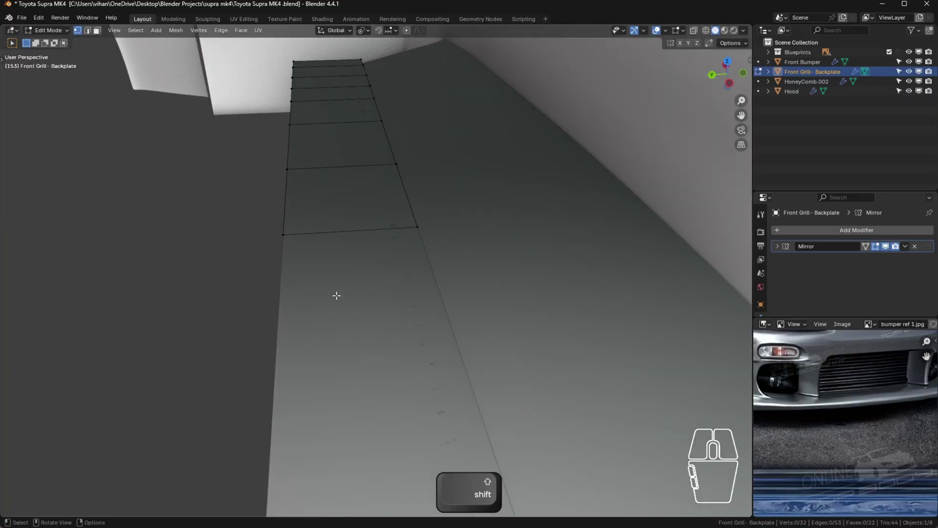
{"action": "left_click", "coordinate": [288, 167], "text": "alt"}
{"action": "middle_click_drag", "start_coordinate": [287, 167], "coordinate": [293, 183]}
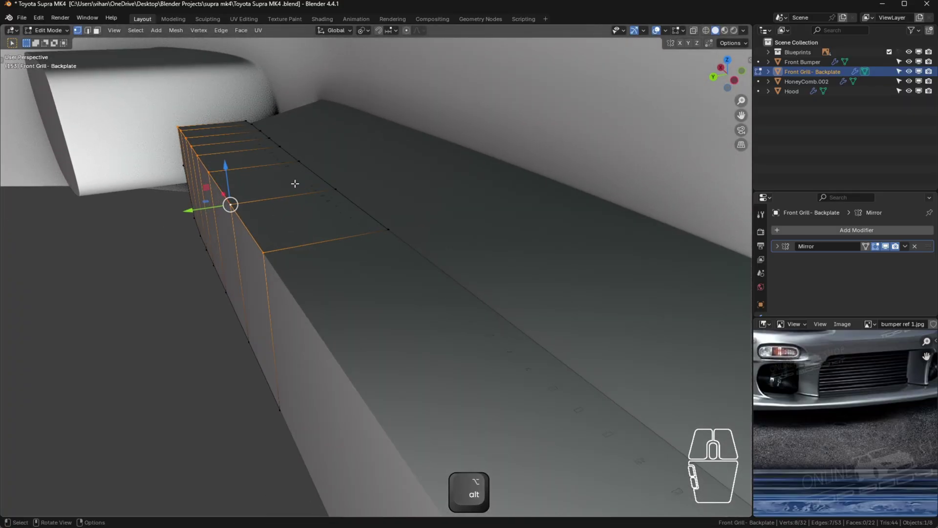
{"action": "left_click", "coordinate": [224, 281], "text": "alt+shift"}
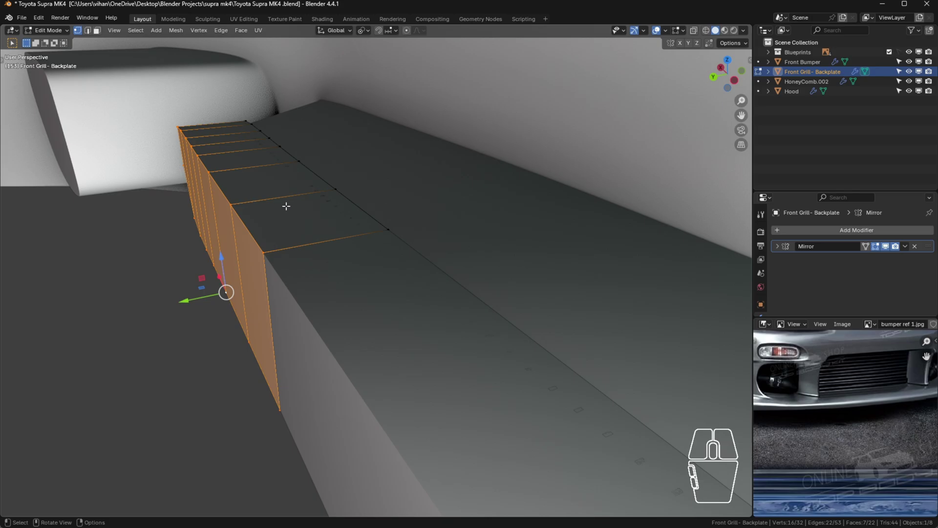
{"action": "key", "text": "g"}
{"action": "key", "text": "g"}
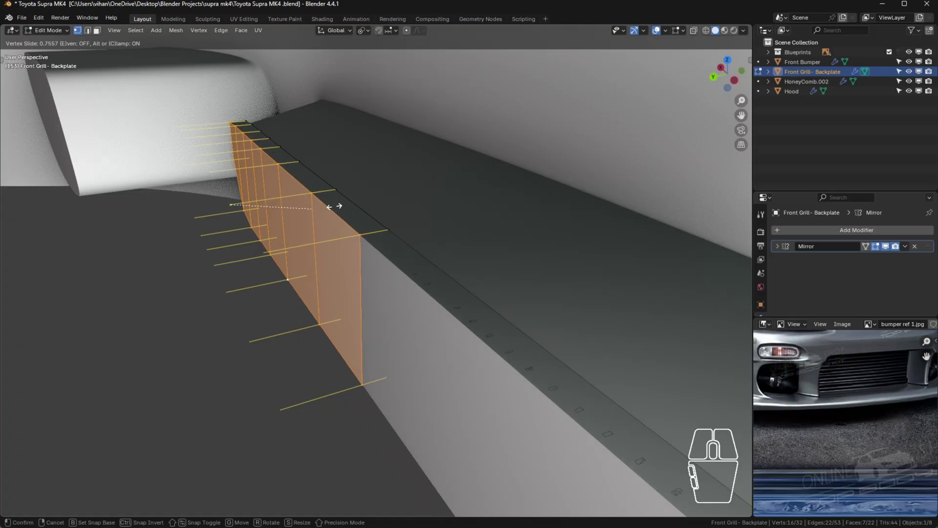
{"action": "left_click", "coordinate": [335, 206]}
{"action": "middle_click_drag", "start_coordinate": [462, 226], "coordinate": [410, 269]}
{"action": "scroll", "coordinate": [409, 274], "scroll_direction": "down", "scroll_amount": 4}
{"action": "middle_click_drag", "start_coordinate": [401, 279], "coordinate": [337, 288]}
{"action": "left_click", "coordinate": [438, 277]}
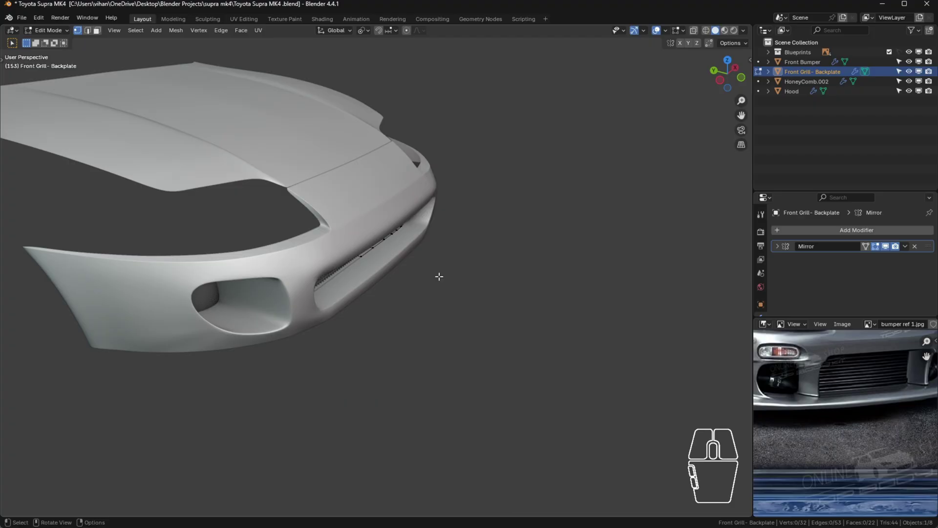
- Add a Subdivision Surface modifier to the grille backplate with a viewport level of 4
{"action": "scroll", "coordinate": [437, 277], "scroll_direction": "up", "scroll_amount": 4}
{"action": "middle_click_drag", "start_coordinate": [422, 262], "coordinate": [321, 243]}
{"action": "scroll", "coordinate": [329, 233], "scroll_direction": "up", "scroll_amount": 6}
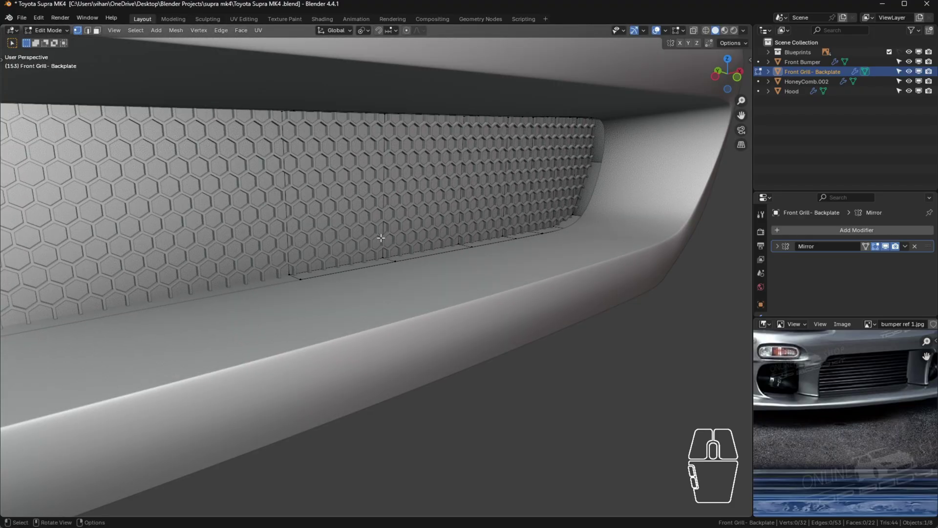
{"action": "middle_click_drag", "start_coordinate": [381, 237], "coordinate": [392, 231]}
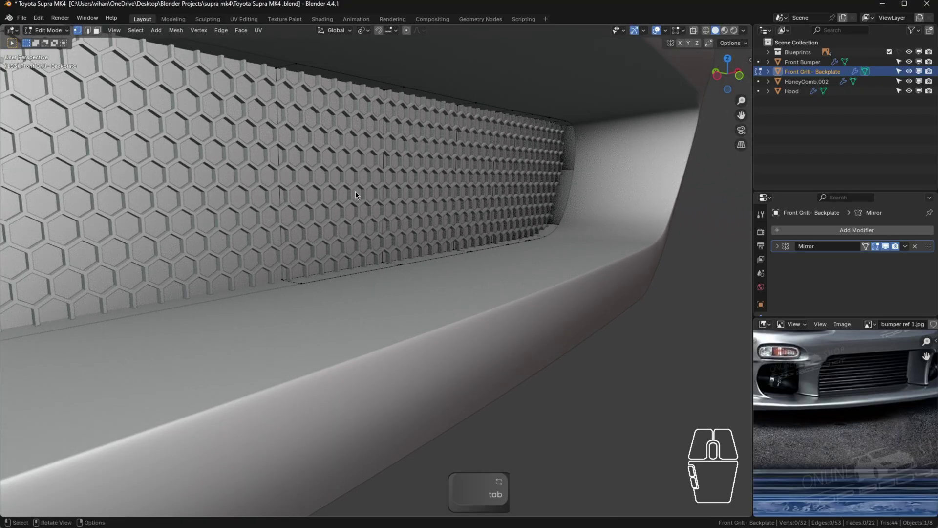
{"action": "key", "text": "Tab"}
{"action": "key", "text": "Tab"}
{"action": "key", "text": "Tab"}
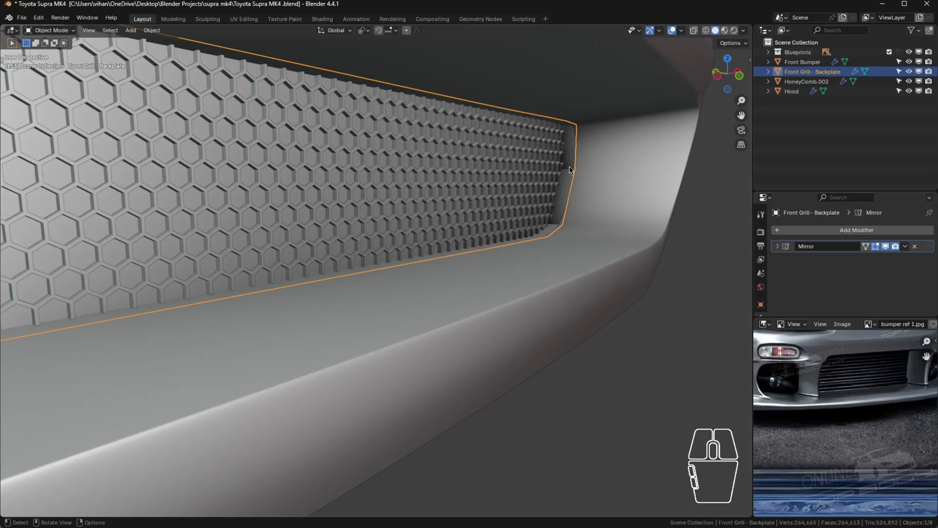
{"action": "left_click", "coordinate": [784, 232]}
{"action": "mouse_move", "coordinate": [785, 229]}
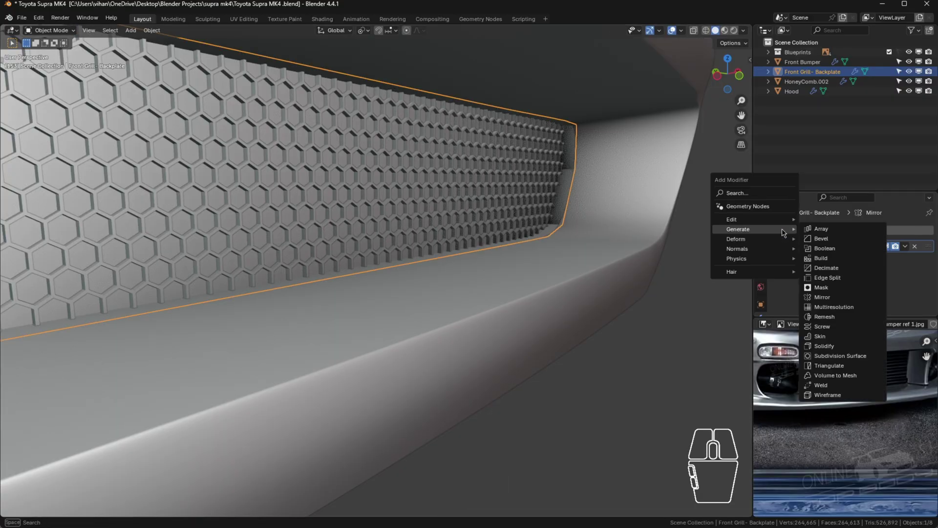
{"action": "left_click", "coordinate": [837, 363]}
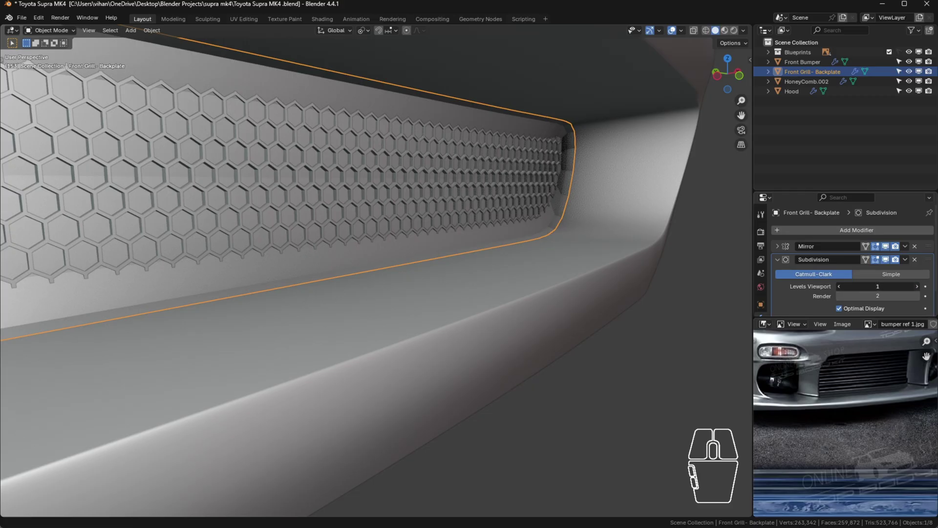
{"action": "left_click", "coordinate": [917, 289]}
{"action": "left_click", "coordinate": [921, 288]}
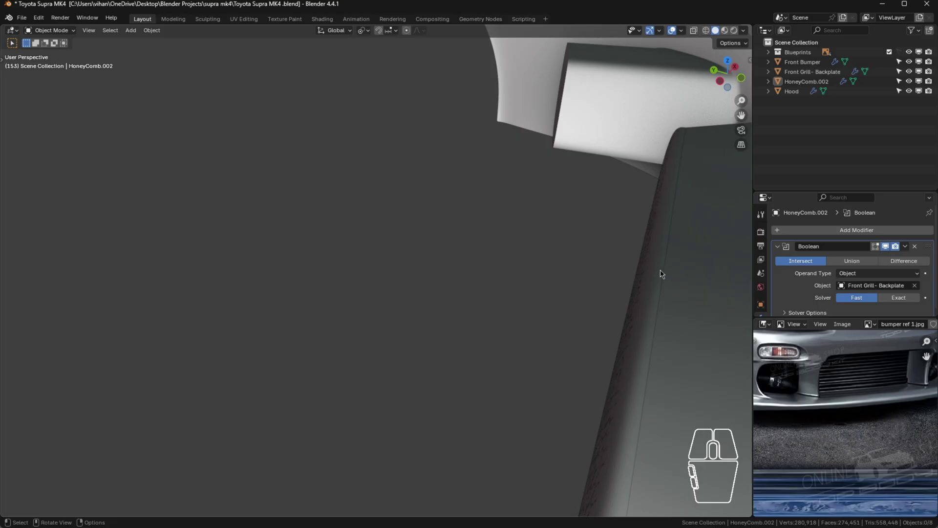
- Apply smooth shading to the grille backplate
{"action": "left_click", "coordinate": [662, 273]}
{"action": "right_click", "coordinate": [657, 272]}
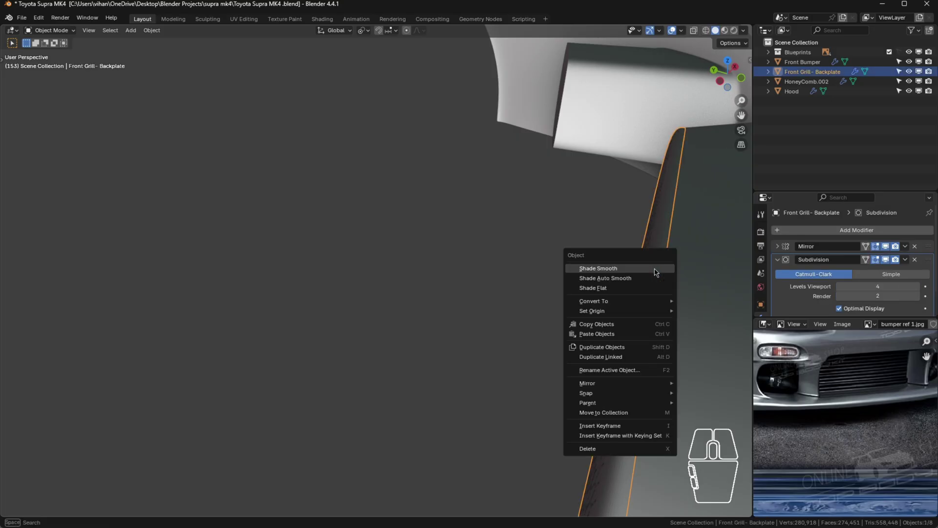
{"action": "left_click", "coordinate": [657, 272]}
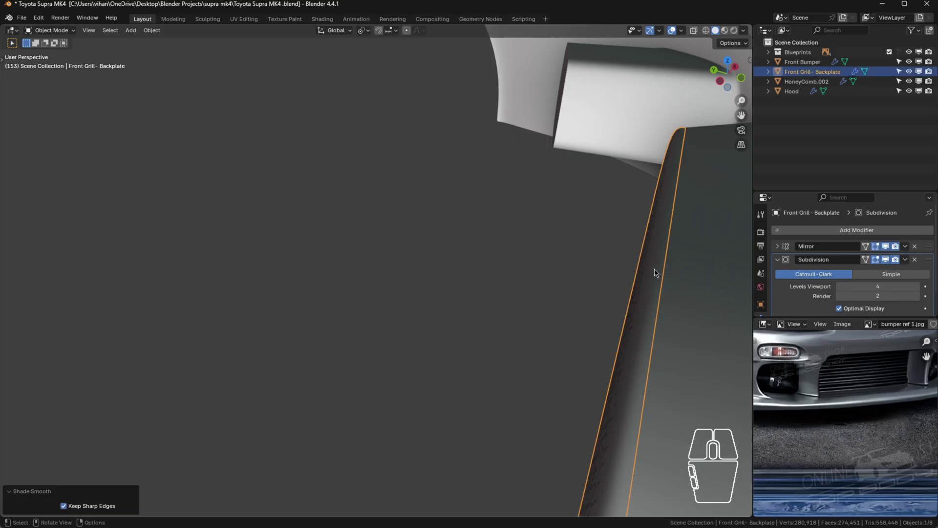
{"action": "scroll", "coordinate": [655, 268], "scroll_direction": "down", "scroll_amount": 5}
{"action": "middle_click_drag", "start_coordinate": [654, 269], "coordinate": [597, 297]}
{"action": "middle_click_drag", "start_coordinate": [597, 296], "coordinate": [529, 317]}
{"action": "scroll", "coordinate": [590, 290], "scroll_direction": "up", "scroll_amount": 6}
{"action": "left_click", "coordinate": [599, 298]}
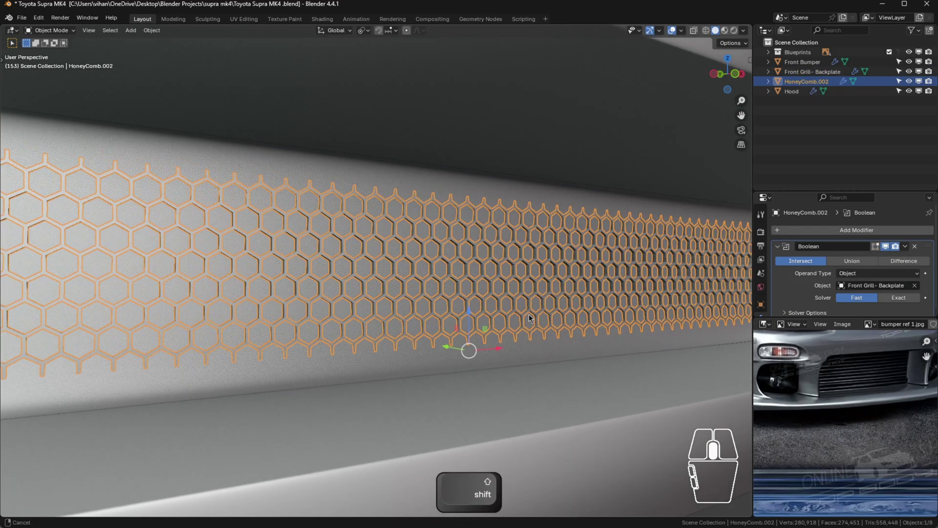
{"action": "key", "text": "s"}
{"action": "right_click", "coordinate": [582, 303]}
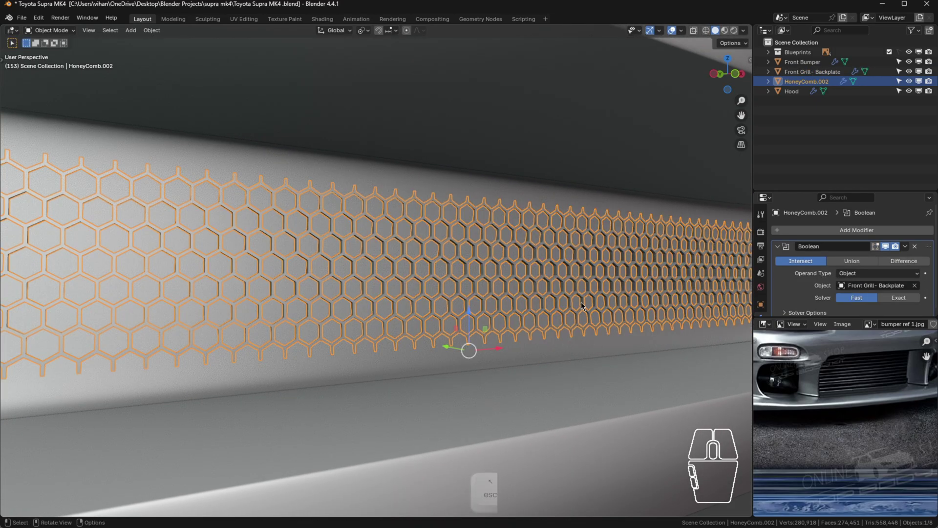
- Apply the honeycomb's Boolean modifier so its cut to the backplate becomes permanent geometry
{"action": "scroll", "coordinate": [615, 276], "scroll_direction": "down", "scroll_amount": 5}
{"action": "middle_click_drag", "start_coordinate": [615, 275], "coordinate": [532, 270], "text": "shift"}
{"action": "left_click", "coordinate": [531, 270], "text": "shift"}
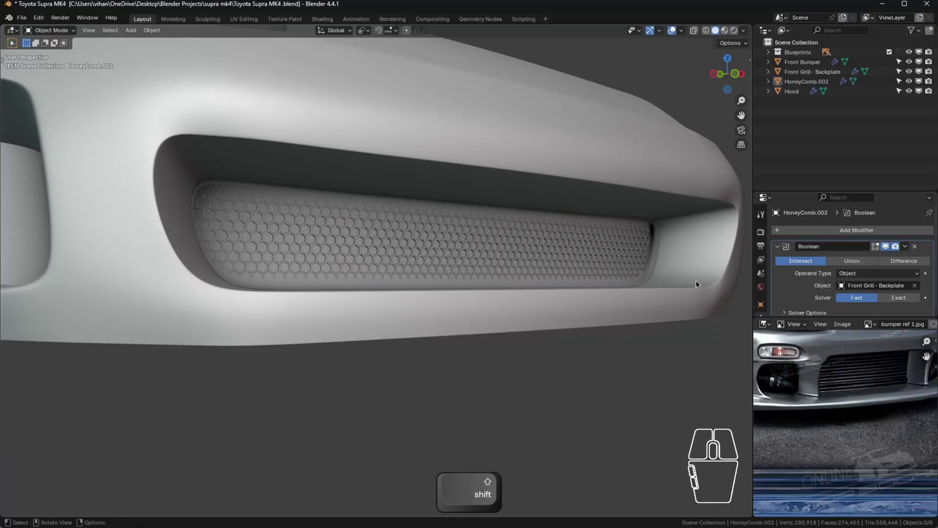
{"action": "left_click", "coordinate": [634, 254]}
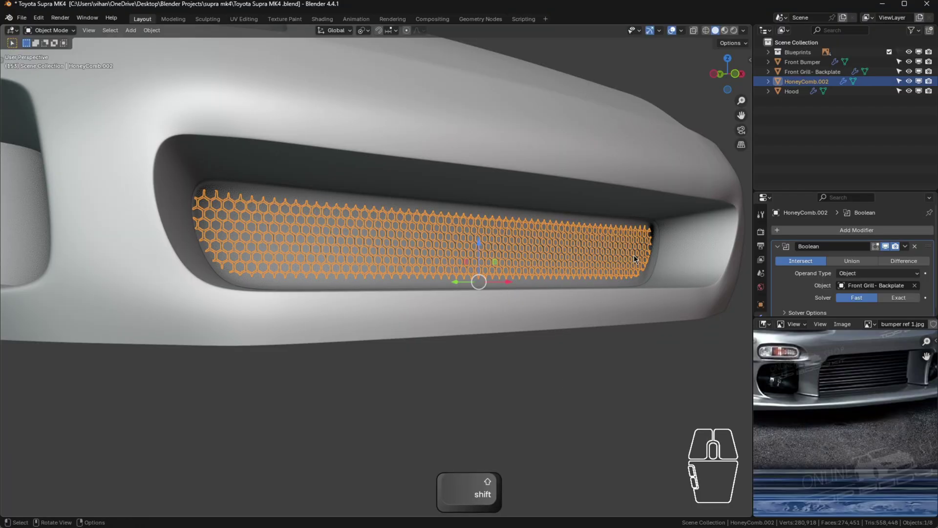
{"action": "left_click", "coordinate": [905, 247]}
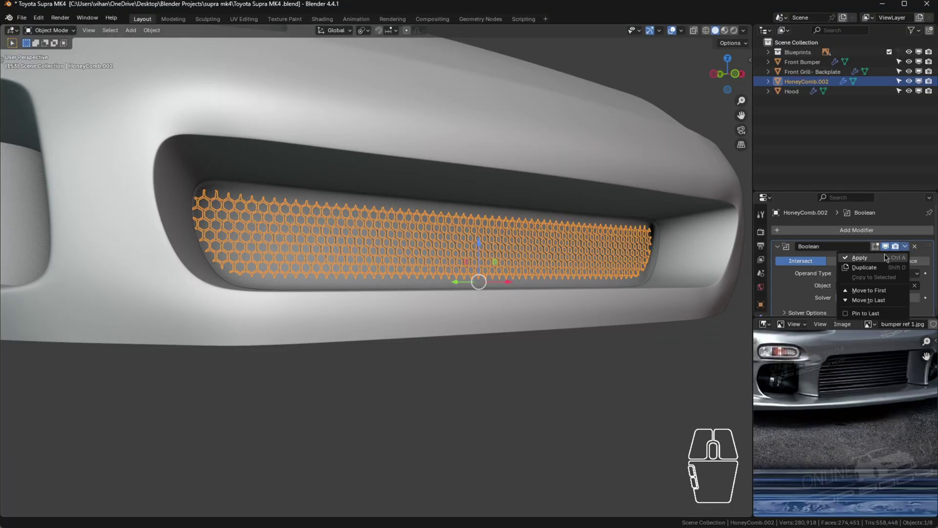
{"action": "left_click", "coordinate": [859, 258]}
{"action": "left_click", "coordinate": [601, 440]}
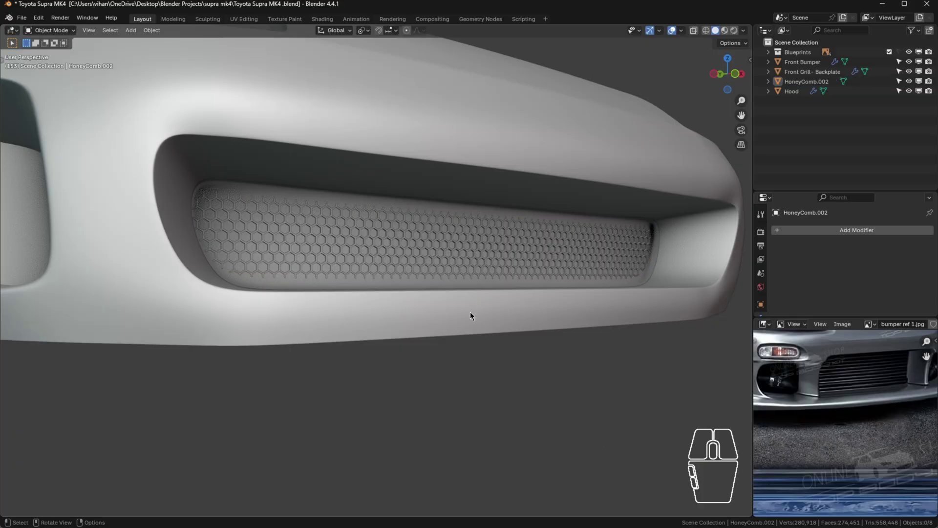
- Scale the honeycomb up uniformly by a factor of about 1.238
{"action": "left_click", "coordinate": [509, 245]}
{"action": "middle_click_drag", "start_coordinate": [500, 257], "coordinate": [496, 292]}
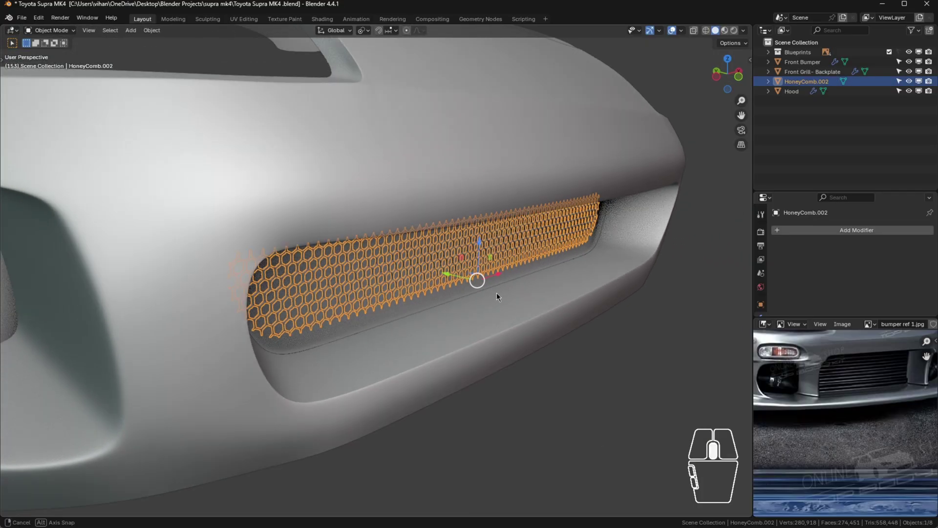
{"action": "scroll", "coordinate": [496, 292], "scroll_direction": "up", "scroll_amount": 3}
{"action": "scroll", "coordinate": [505, 232], "scroll_direction": "up", "scroll_amount": 1}
{"action": "mouse_move", "coordinate": [503, 233]}
{"action": "middle_mouse_down"}
{"action": "mouse_move", "coordinate": [518, 240]}
{"action": "mouse_move", "coordinate": [500, 244]}
{"action": "mouse_move", "coordinate": [509, 226]}
{"action": "mouse_move", "coordinate": [450, 223]}
{"action": "mouse_move", "coordinate": [509, 229]}
{"action": "middle_mouse_up"}
{"action": "key", "text": "s"}
{"action": "left_click", "coordinate": [537, 223]}
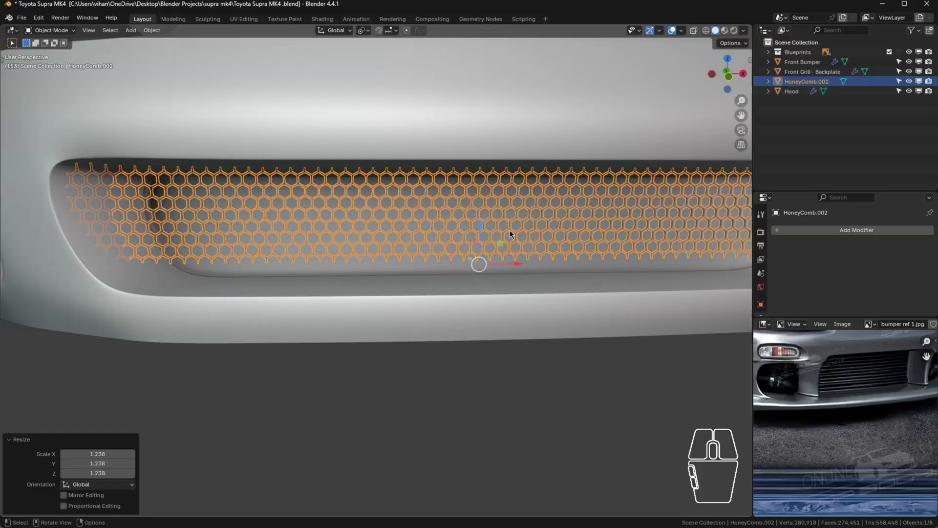
- Lower the honeycomb along Z by about 0.015 m to centre it in the bumper opening, leaving it deselected
{"action": "key", "text": "g"}
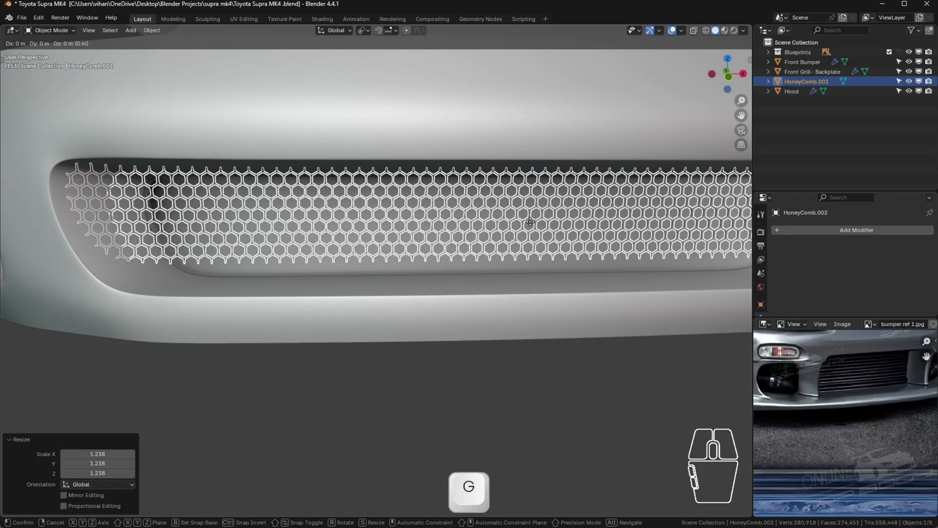
{"action": "key", "text": "z"}
{"action": "left_click", "coordinate": [532, 233]}
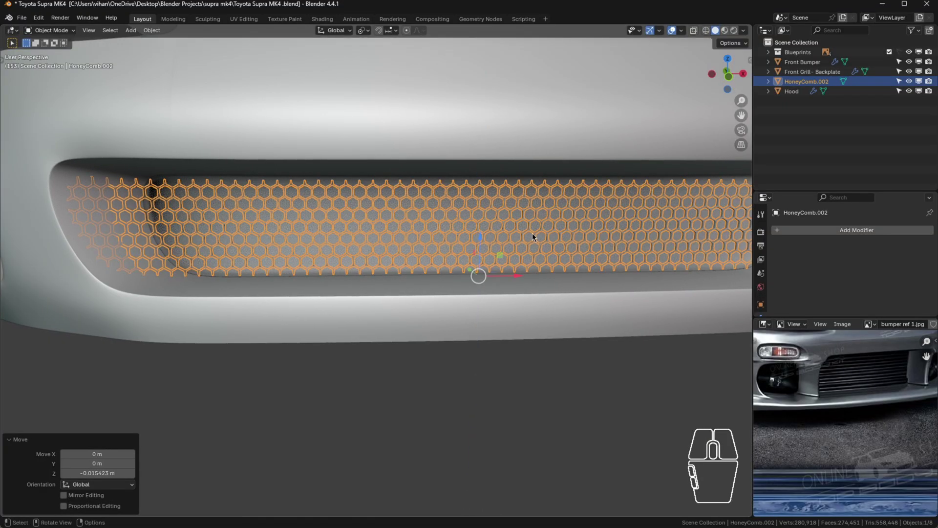
{"action": "scroll", "coordinate": [489, 274], "scroll_direction": "up", "scroll_amount": 2}
{"action": "left_click", "coordinate": [441, 370]}
- Set Boundary Smooth to Keep Corners in the backplate's Subdivision modifier
{"action": "middle_click_drag", "start_coordinate": [441, 370], "coordinate": [441, 208]}
{"action": "scroll", "coordinate": [521, 189], "scroll_direction": "up", "scroll_amount": 1}
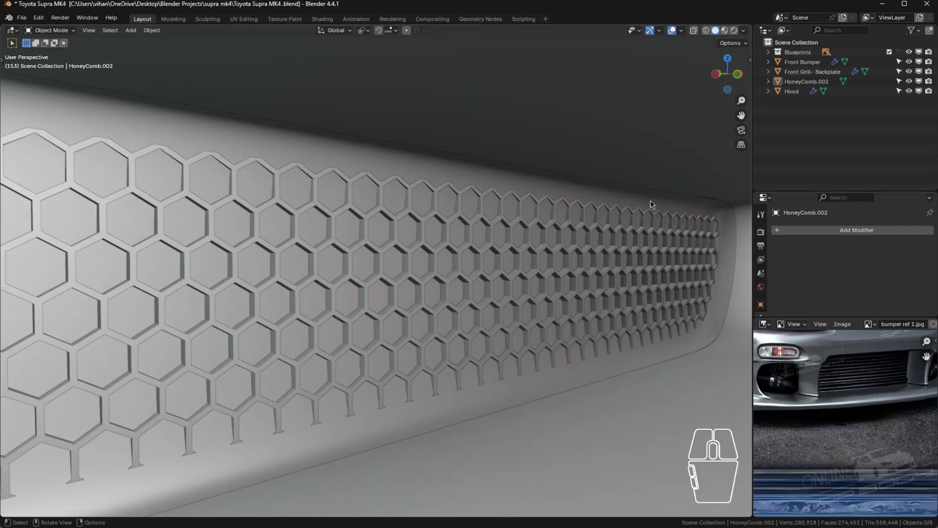
{"action": "left_click", "coordinate": [722, 213]}
{"action": "scroll", "coordinate": [895, 263], "scroll_direction": "down", "scroll_amount": 2}
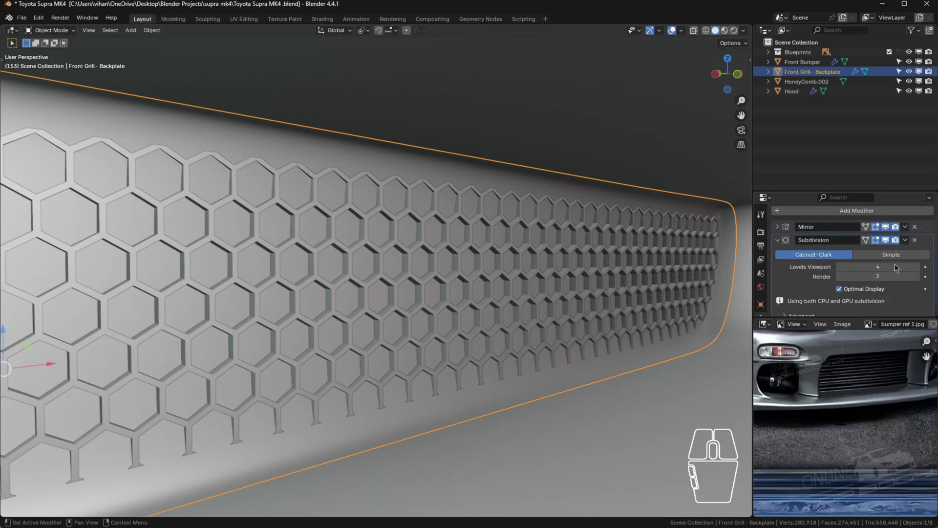
{"action": "scroll", "coordinate": [821, 301], "scroll_direction": "down", "scroll_amount": 4}
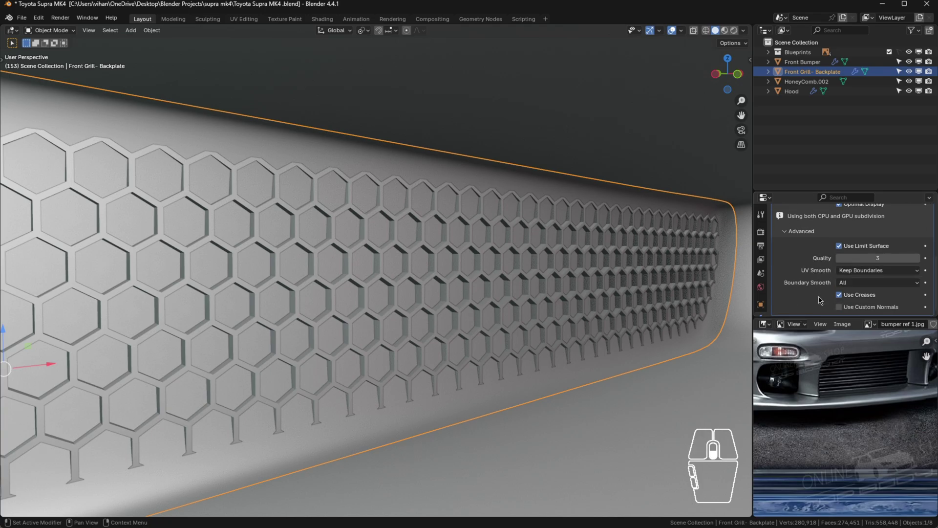
{"action": "left_click", "coordinate": [900, 284]}
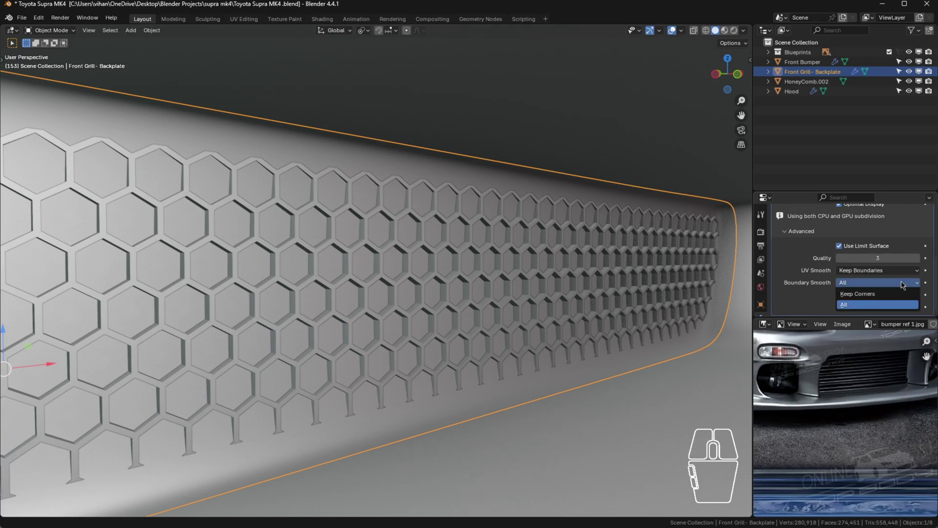
{"action": "left_click", "coordinate": [861, 294]}
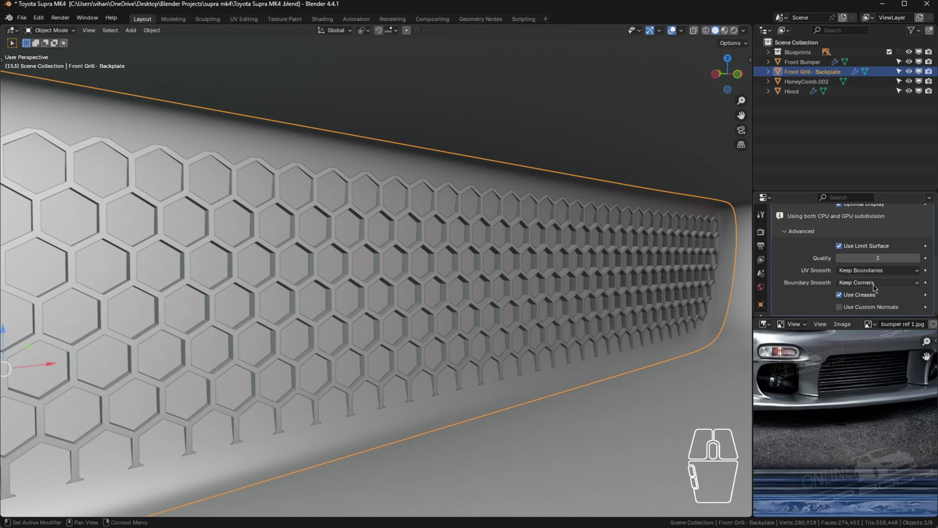
- Add one edge loop around the backplate's depth walls and slide it close to the rear faces to sharpen that edge
{"action": "scroll", "coordinate": [703, 246], "scroll_direction": "down", "scroll_amount": 5}
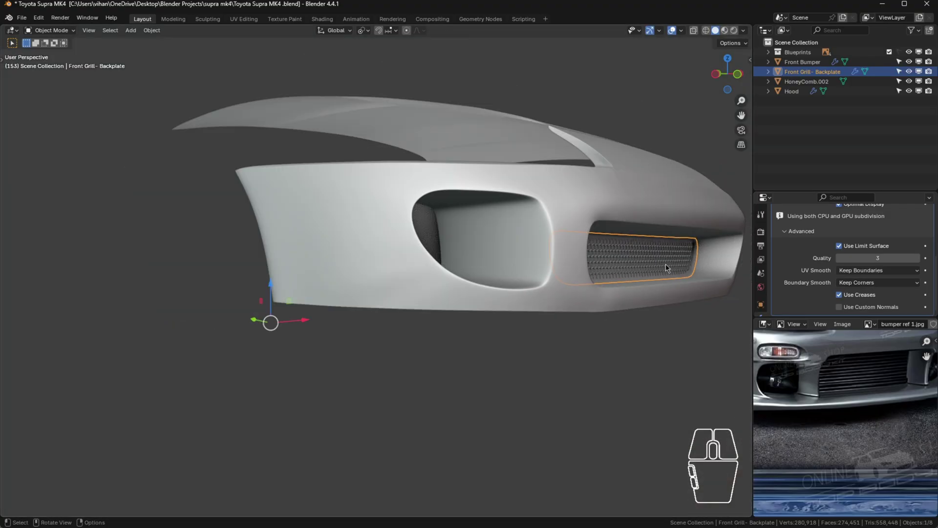
{"action": "scroll", "coordinate": [666, 264], "scroll_direction": "up", "scroll_amount": 3}
{"action": "middle_click_drag", "start_coordinate": [640, 267], "coordinate": [559, 336]}
{"action": "left_click", "coordinate": [682, 337], "text": "shift"}
{"action": "left_click", "coordinate": [559, 335]}
{"action": "scroll", "coordinate": [635, 327], "scroll_direction": "up", "scroll_amount": 5}
{"action": "left_click", "coordinate": [655, 332]}
{"action": "middle_click_drag", "start_coordinate": [654, 332], "coordinate": [661, 329]}
{"action": "key", "text": "Tab"}
{"action": "middle_click_drag", "start_coordinate": [645, 151], "coordinate": [650, 128]}
{"action": "key", "text": "ctrl+r"}
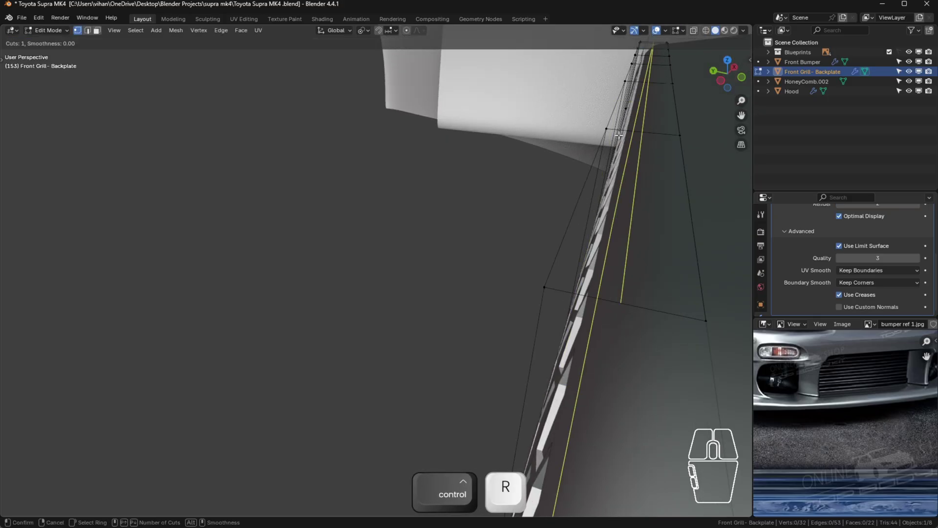
{"action": "left_click", "coordinate": [645, 124]}
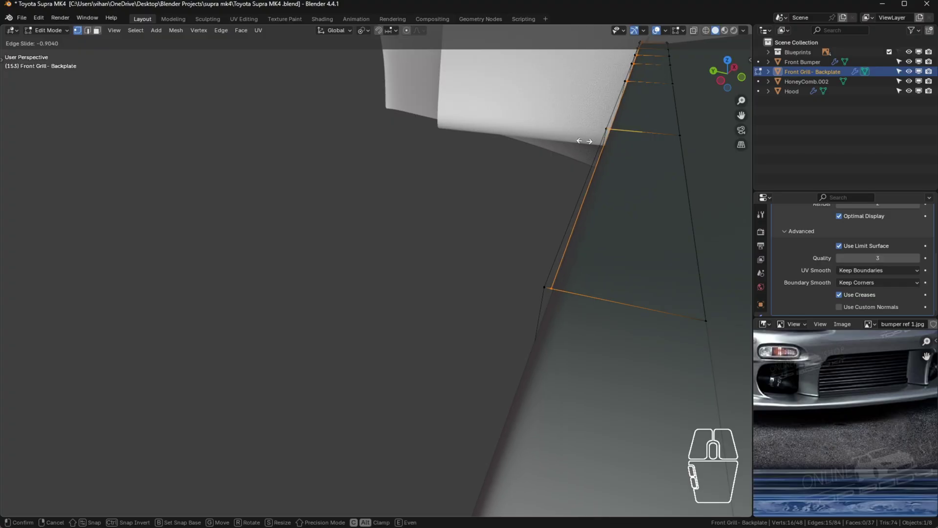
{"action": "left_click", "coordinate": [568, 144]}
{"action": "left_click", "coordinate": [553, 188]}
- Leave backplate editing and examine how the honeycomb fits the subdivided backplate inside the bumper opening
{"action": "scroll", "coordinate": [553, 189], "scroll_direction": "down", "scroll_amount": 1}
{"action": "middle_click_drag", "start_coordinate": [507, 182], "coordinate": [530, 191]}
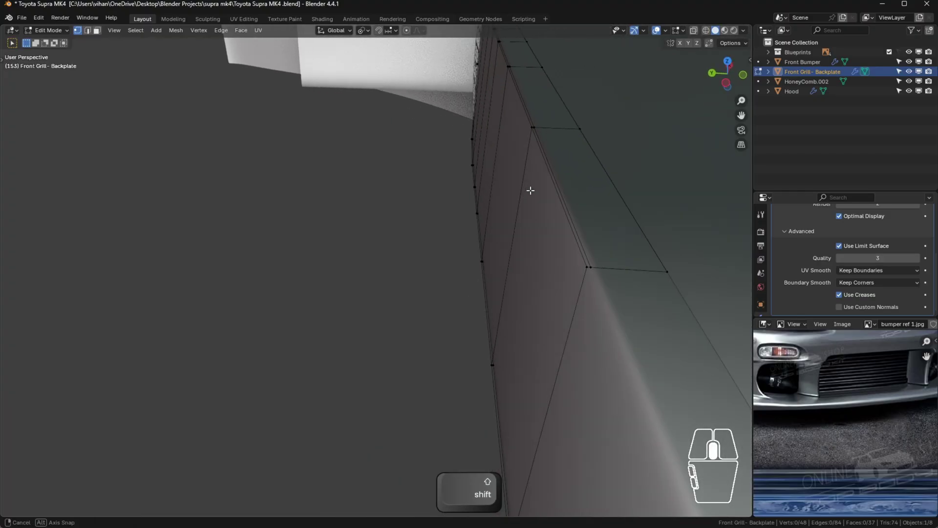
{"action": "scroll", "coordinate": [591, 207], "scroll_direction": "up", "scroll_amount": 1}
{"action": "scroll", "coordinate": [604, 254], "scroll_direction": "down", "scroll_amount": 5}
{"action": "scroll", "coordinate": [604, 254], "scroll_direction": "down", "scroll_amount": 10}
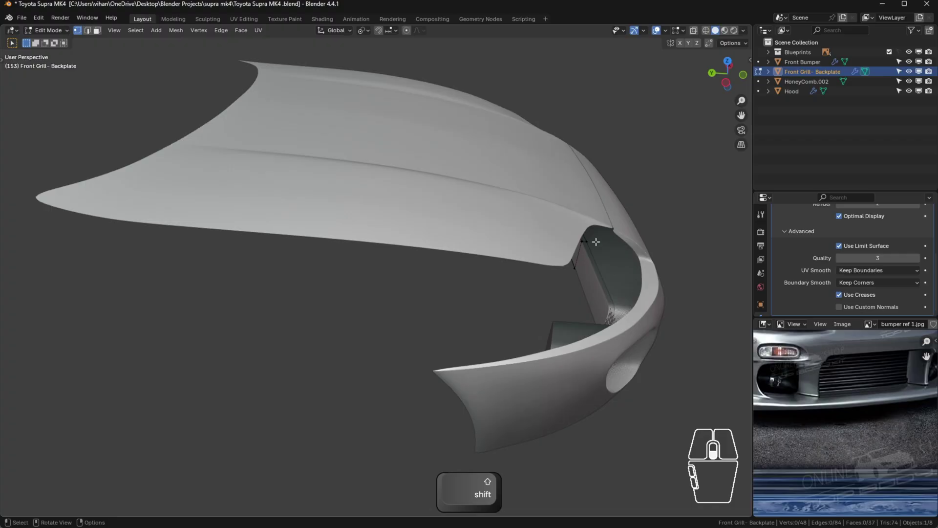
{"action": "middle_click_drag", "start_coordinate": [594, 241], "coordinate": [519, 263], "text": "shift"}
{"action": "scroll", "coordinate": [437, 237], "scroll_direction": "down", "scroll_amount": 5}
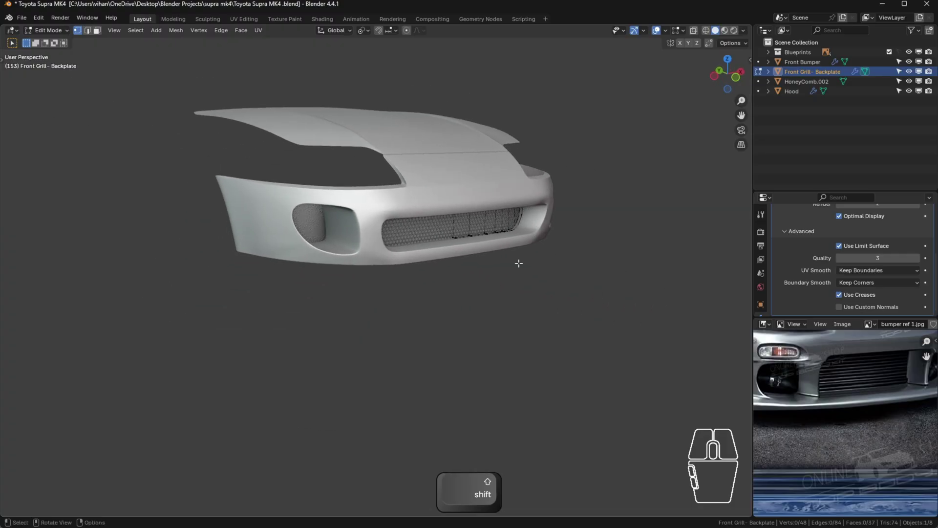
{"action": "scroll", "coordinate": [512, 256], "scroll_direction": "up", "scroll_amount": 10}
{"action": "key", "text": "Tab"}
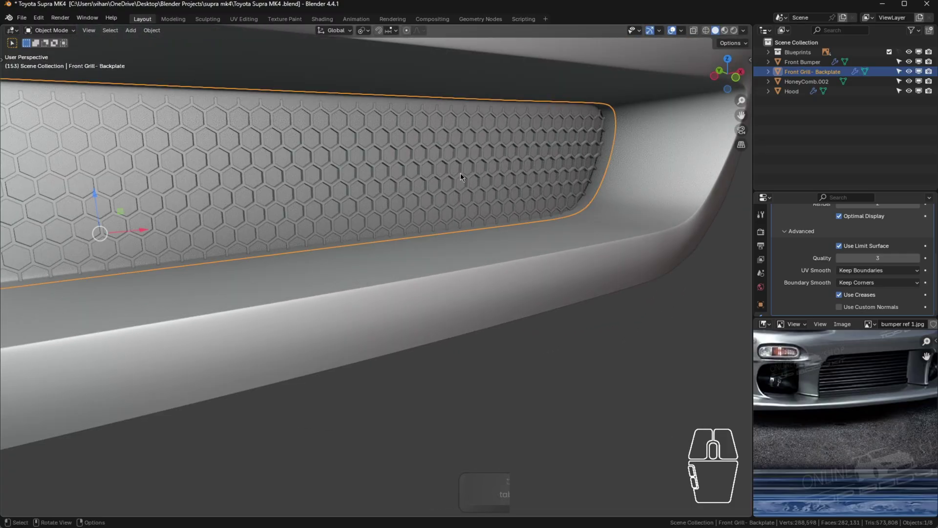
{"action": "scroll", "coordinate": [460, 172], "scroll_direction": "up", "scroll_amount": 3}
{"action": "left_click", "coordinate": [657, 276]}
{"action": "middle_click_drag", "start_coordinate": [617, 186], "coordinate": [480, 216]}
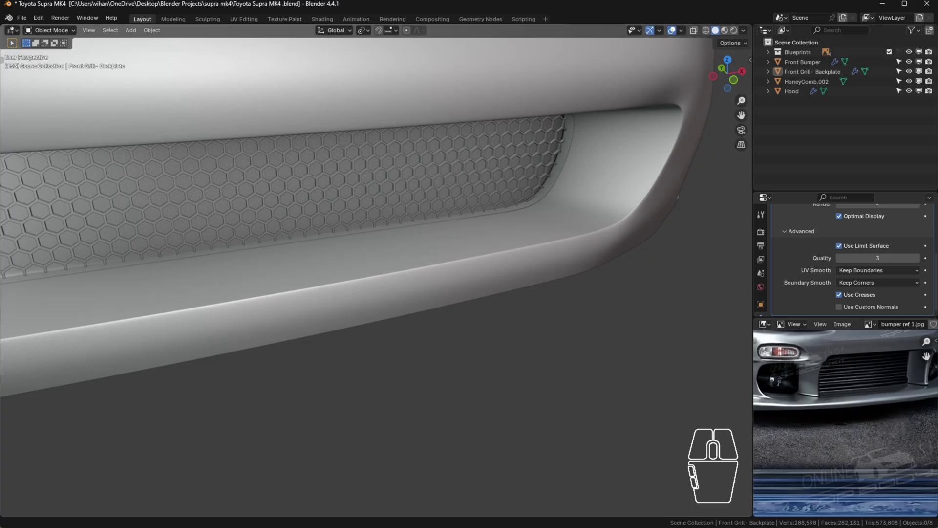
- Scale the whole honeycomb up slightly and uniformly so its cells reach the backplate's edges
{"action": "left_click", "coordinate": [373, 161]}
{"action": "key", "text": "s"}
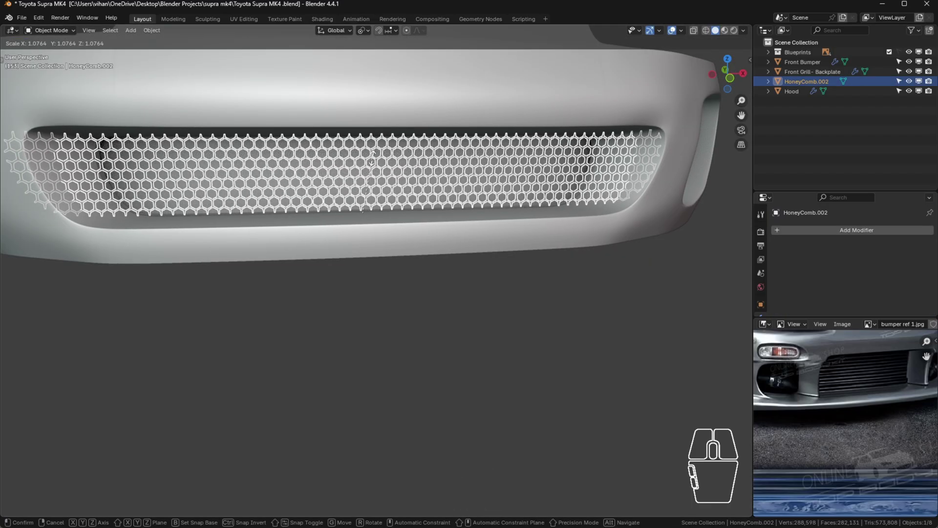
{"action": "left_click", "coordinate": [362, 203]}
{"action": "key", "text": "alt+a"}
{"action": "scroll", "coordinate": [505, 278], "scroll_direction": "down", "scroll_amount": 3}
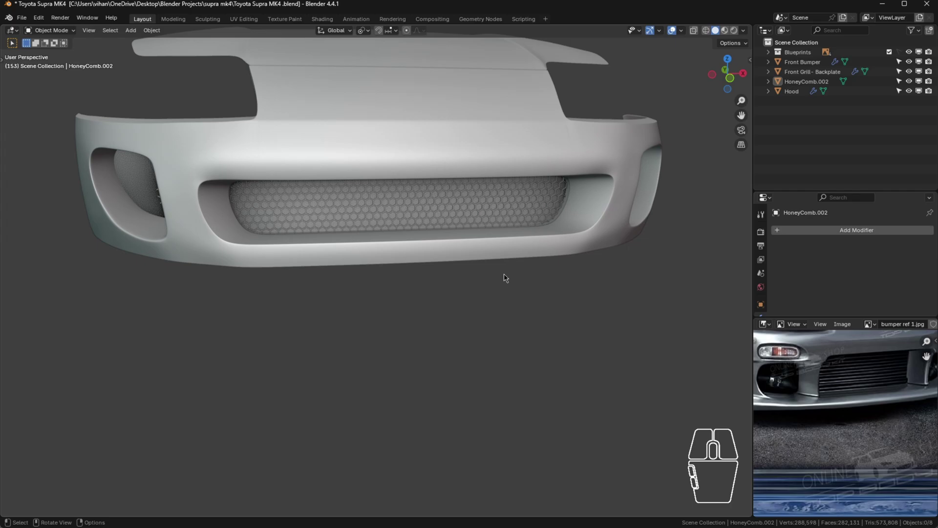
- Delete the honeycomb vertices at the +X end that extend past the grille opening into the side bumper opening
{"action": "middle_click_drag", "start_coordinate": [505, 278], "coordinate": [463, 275]}
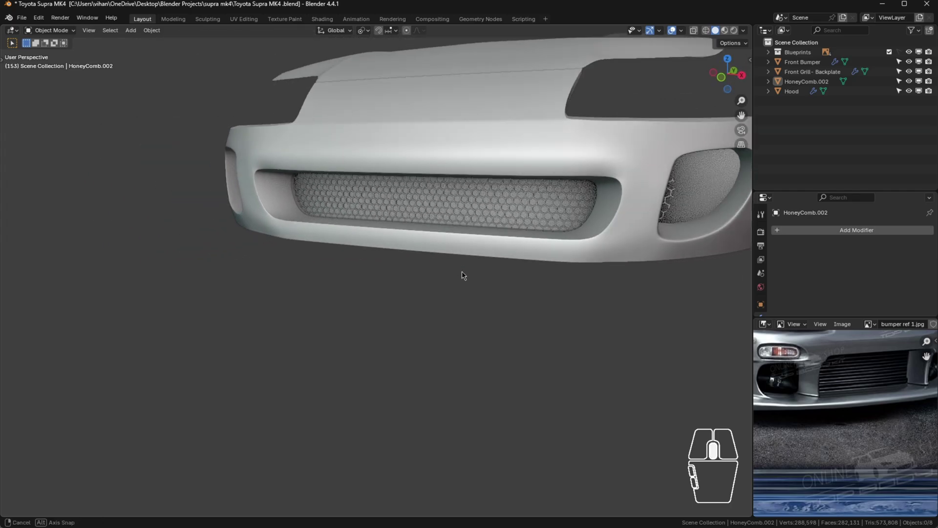
{"action": "left_click", "coordinate": [669, 190]}
{"action": "key", "text": "Tab"}
{"action": "scroll", "coordinate": [676, 204], "scroll_direction": "up", "scroll_amount": 3}
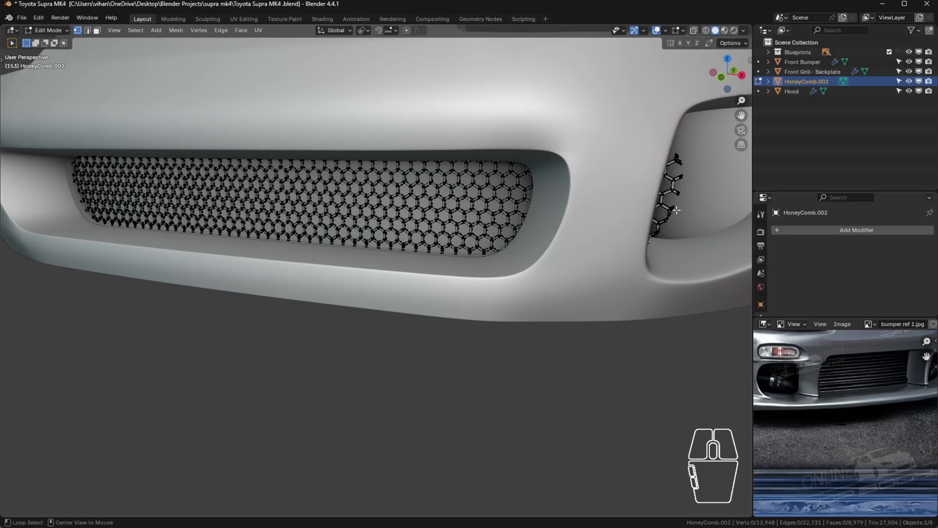
{"action": "key", "text": "alt+z"}
{"action": "scroll", "coordinate": [677, 210], "scroll_direction": "down", "scroll_amount": 2}
{"action": "middle_click_drag", "start_coordinate": [677, 210], "coordinate": [588, 221], "text": "shift"}
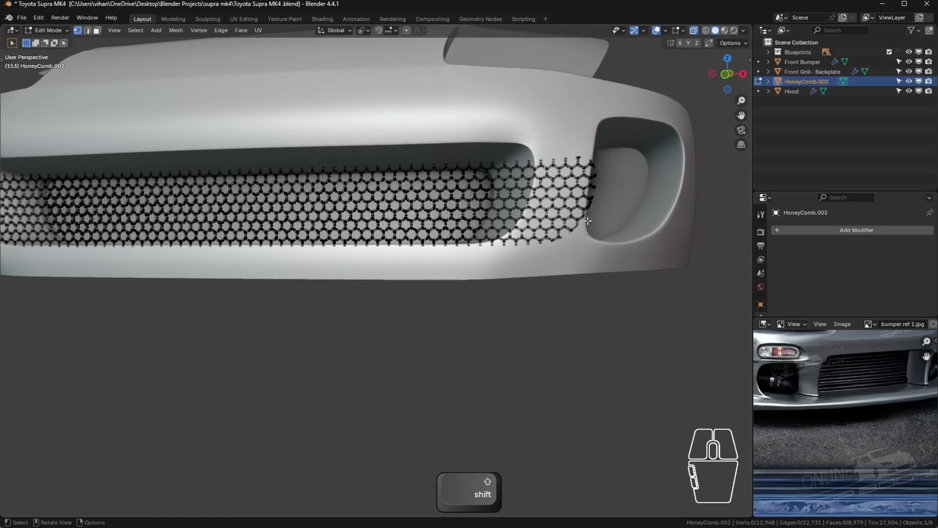
{"action": "left_click_drag", "start_coordinate": [502, 131], "coordinate": [650, 253]}
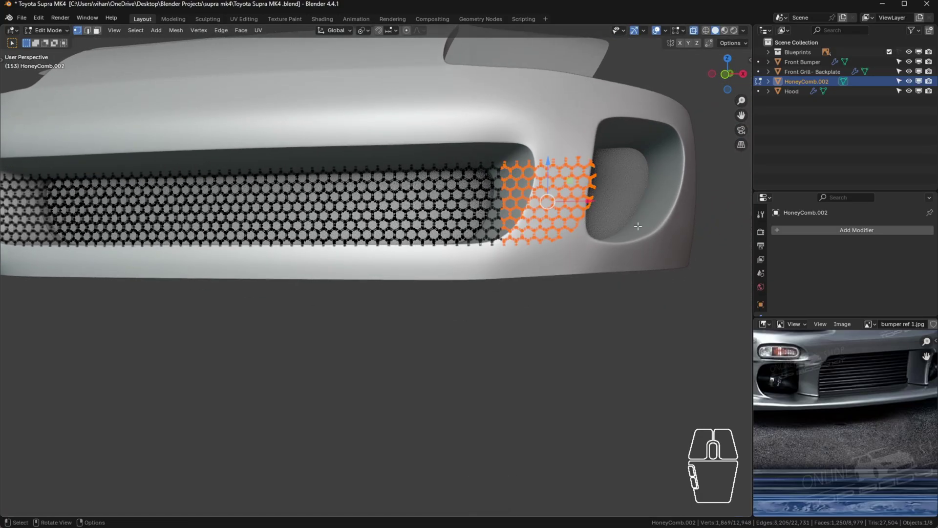
{"action": "key", "text": "x"}
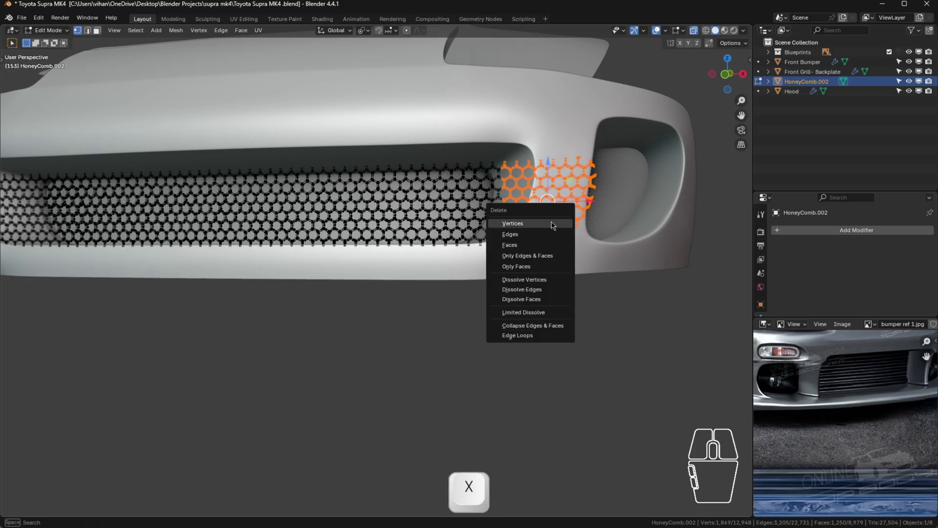
{"action": "left_click", "coordinate": [555, 223]}
- Delete the block of honeycomb vertices at the −X end that extends past the grille opening
{"action": "scroll", "coordinate": [537, 245], "scroll_direction": "down", "scroll_amount": 5}
{"action": "middle_click_drag", "start_coordinate": [537, 245], "coordinate": [572, 262]}
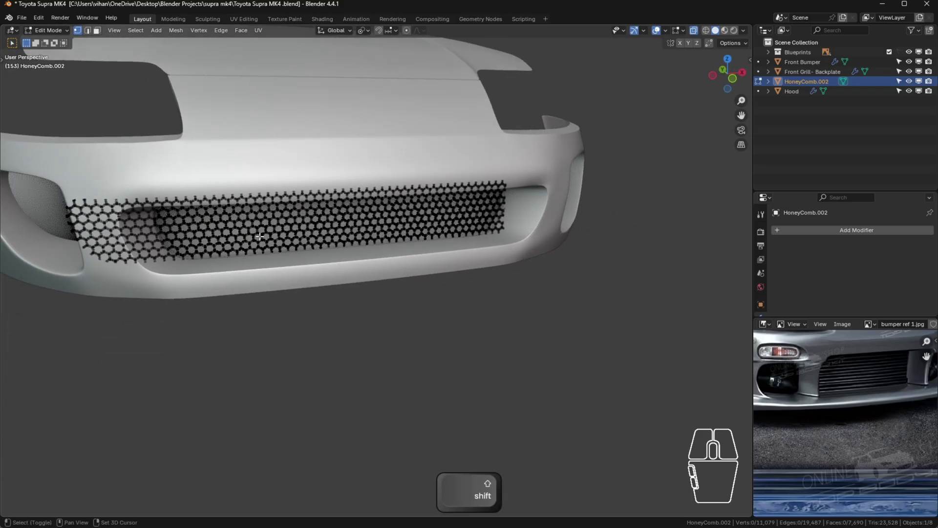
{"action": "key", "text": "KP_1"}
{"action": "scroll", "coordinate": [247, 185], "scroll_direction": "up", "scroll_amount": 6}
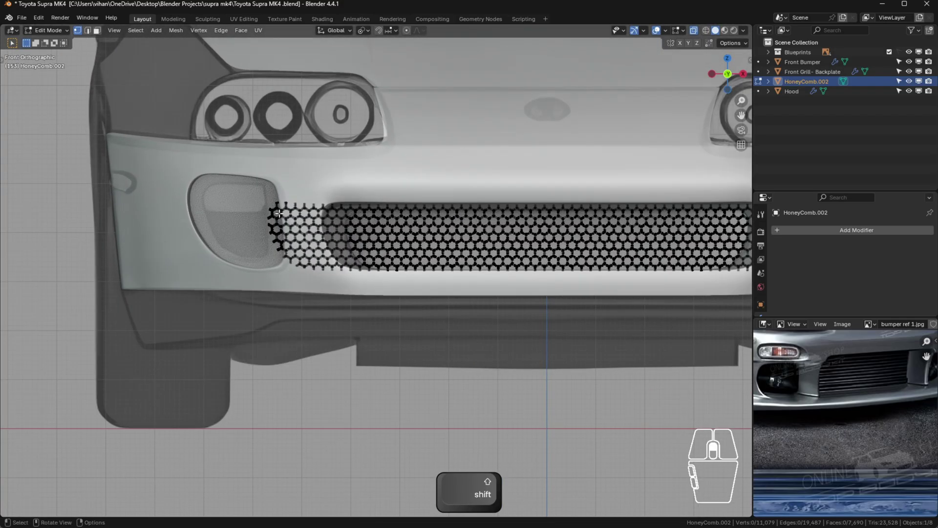
{"action": "left_click_drag", "start_coordinate": [226, 161], "coordinate": [338, 336], "text": "shift"}
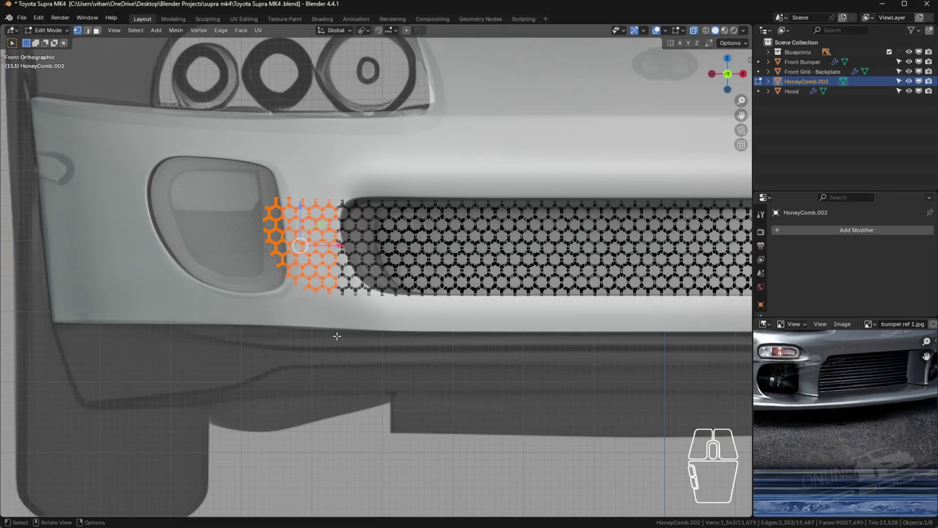
{"action": "key", "text": "x"}
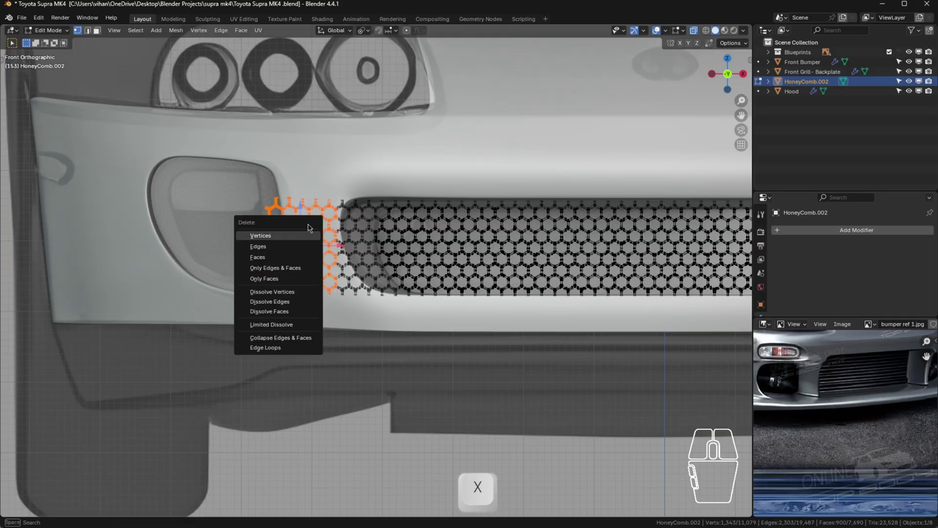
{"action": "left_click", "coordinate": [309, 238]}
- Delete the leftover honeycomb vertices outside the lower corner of the grille opening at the mesh's −X end
{"action": "scroll", "coordinate": [319, 256], "scroll_direction": "up", "scroll_amount": 2}
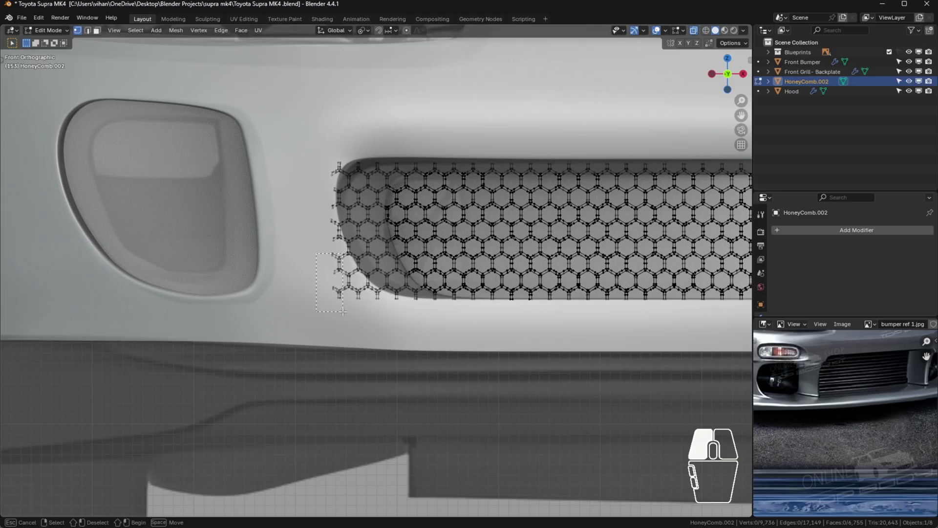
{"action": "left_click_drag", "start_coordinate": [345, 315], "coordinate": [345, 315]}
{"action": "key", "text": "x"}
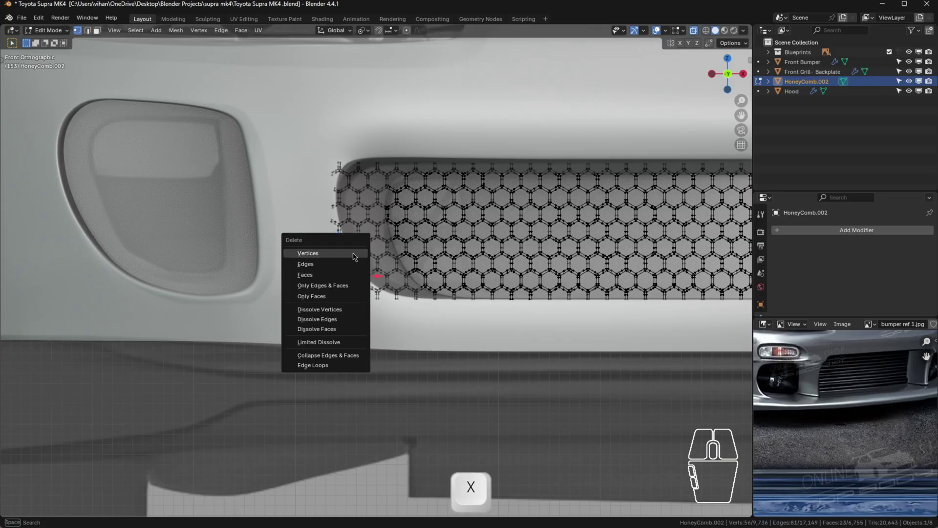
{"action": "left_click", "coordinate": [342, 254]}
{"action": "scroll", "coordinate": [298, 237], "scroll_direction": "up", "scroll_amount": 3}
{"action": "key", "text": "x"}
{"action": "left_click", "coordinate": [293, 256]}
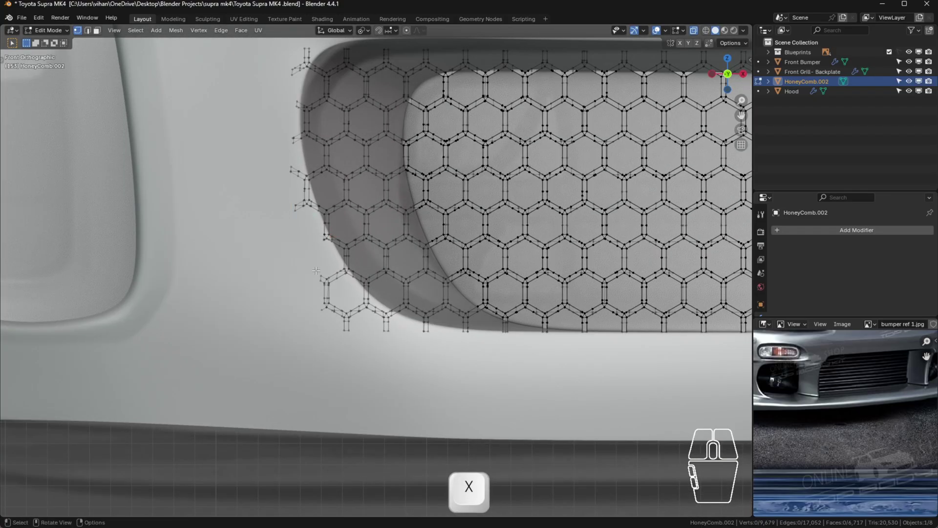
{"action": "scroll", "coordinate": [345, 314], "scroll_direction": "up", "scroll_amount": 1}
{"action": "left_click_drag", "start_coordinate": [361, 385], "coordinate": [360, 386]}
{"action": "key", "text": "x"}
{"action": "left_click", "coordinate": [345, 386]}
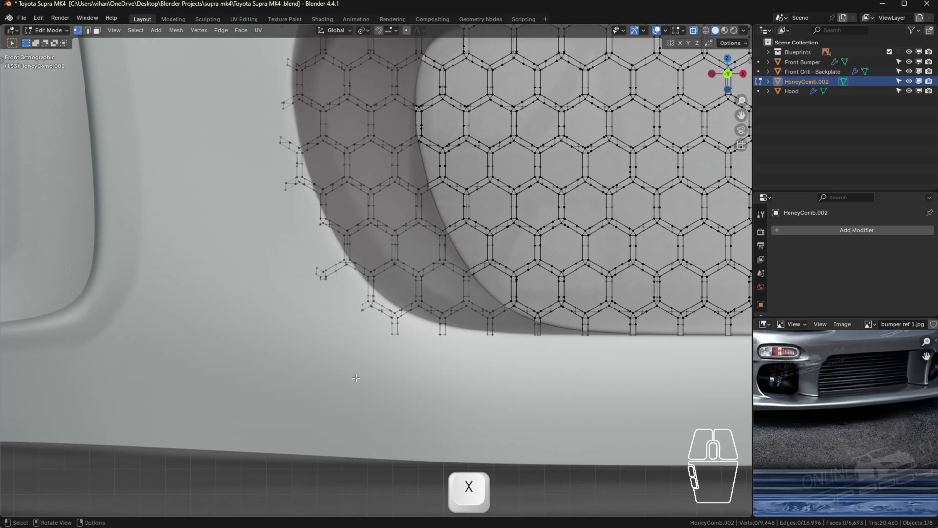
- Check both trimmed honeycomb ends, leave mesh editing, and examine the grille inside the bumper opening from several angles
{"action": "scroll", "coordinate": [360, 352], "scroll_direction": "down", "scroll_amount": 6}
{"action": "scroll", "coordinate": [358, 312], "scroll_direction": "up", "scroll_amount": 6}
{"action": "scroll", "coordinate": [358, 313], "scroll_direction": "up", "scroll_amount": 2}
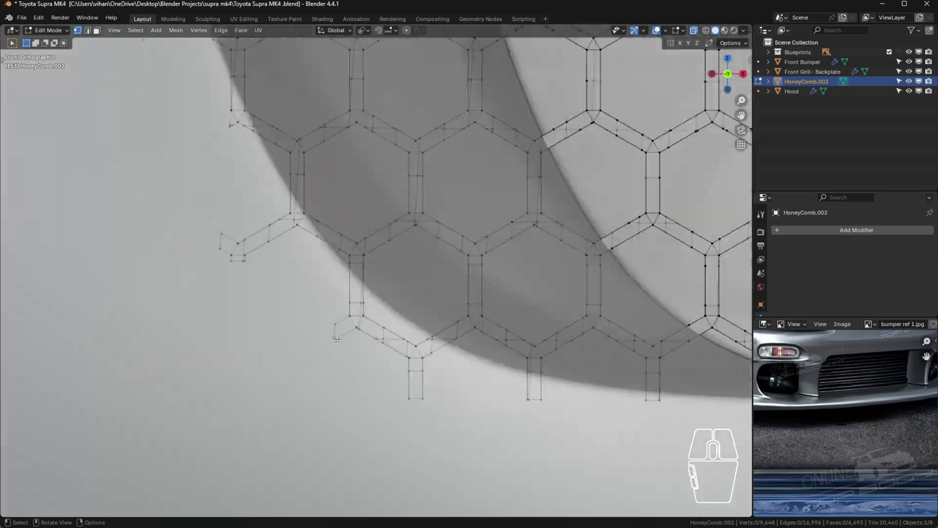
{"action": "key", "text": "Tab"}
{"action": "scroll", "coordinate": [440, 308], "scroll_direction": "down", "scroll_amount": 10}
{"action": "scroll", "coordinate": [571, 318], "scroll_direction": "up", "scroll_amount": 5}
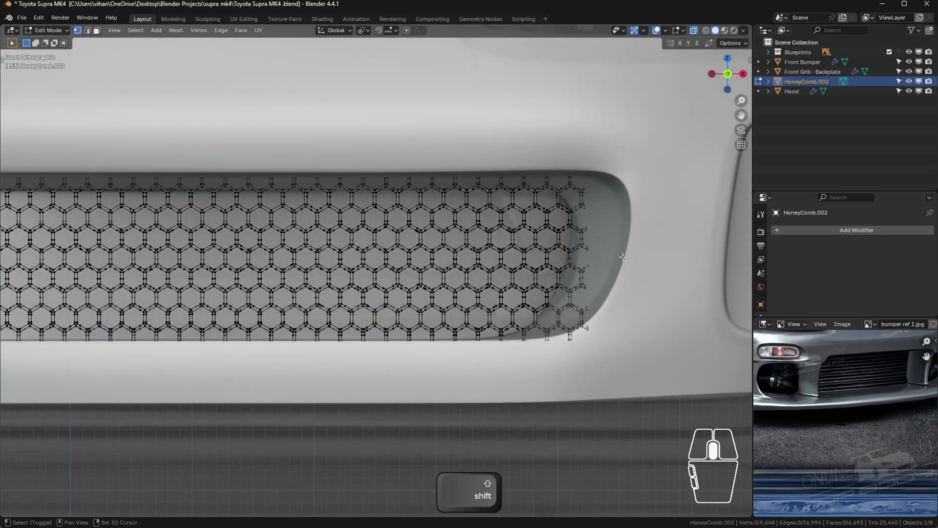
{"action": "middle_click_drag", "start_coordinate": [601, 335], "coordinate": [441, 367]}
{"action": "left_click", "coordinate": [293, 398]}
{"action": "middle_click_drag", "start_coordinate": [293, 398], "coordinate": [364, 347]}
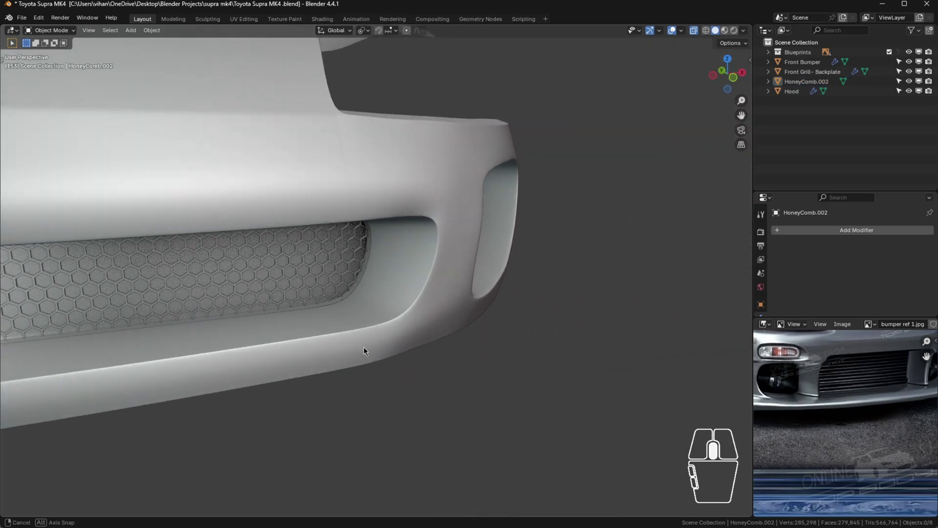
{"action": "middle_click_drag", "start_coordinate": [323, 325], "coordinate": [572, 236], "text": "shift"}
{"action": "middle_click_drag", "start_coordinate": [348, 256], "coordinate": [393, 243]}
{"action": "scroll", "coordinate": [349, 231], "scroll_direction": "down", "scroll_amount": 4}
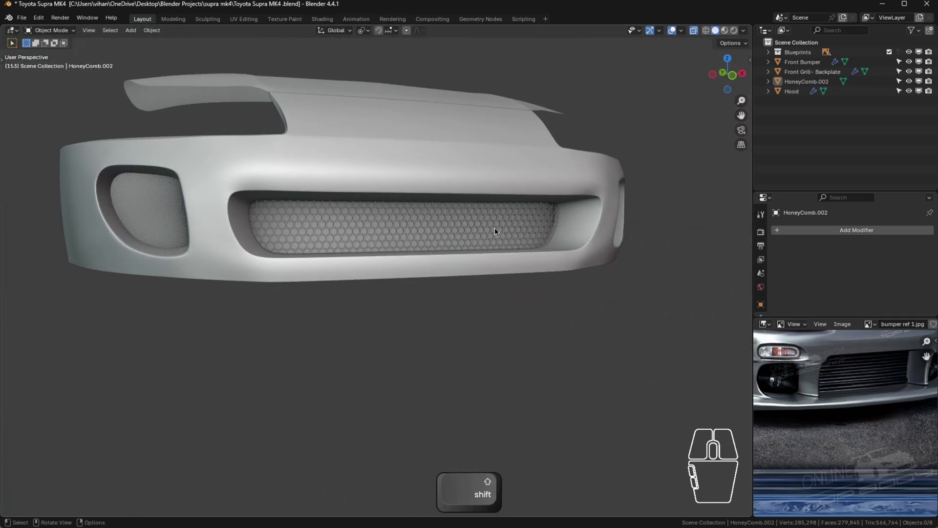
{"action": "scroll", "coordinate": [492, 230], "scroll_direction": "up", "scroll_amount": 4}
{"action": "scroll", "coordinate": [455, 239], "scroll_direction": "up", "scroll_amount": 4}
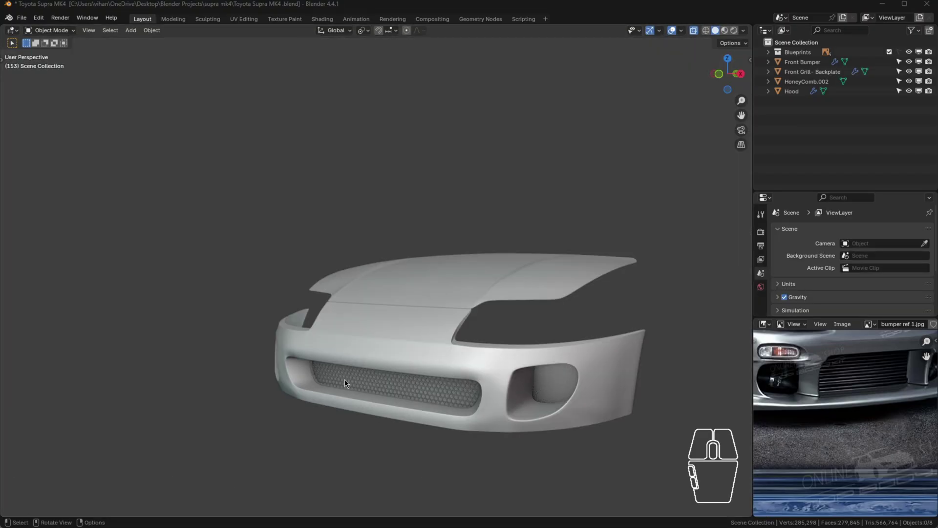
{"action": "scroll", "coordinate": [344, 379], "scroll_direction": "up", "scroll_amount": 4}
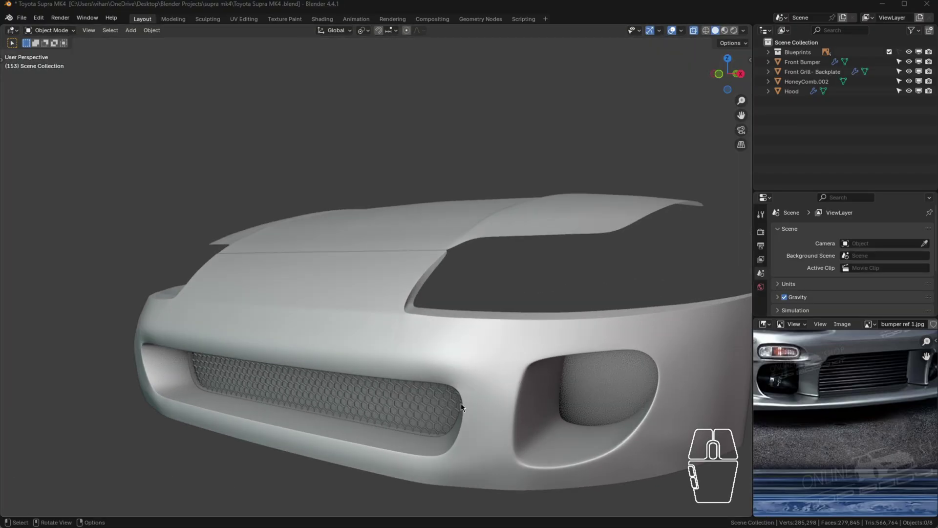
{"action": "middle_click_drag", "start_coordinate": [345, 379], "coordinate": [407, 375]}
- Rename the honeycomb object as "Front Grill- Front Bumper"
{"action": "left_click", "coordinate": [359, 379]}
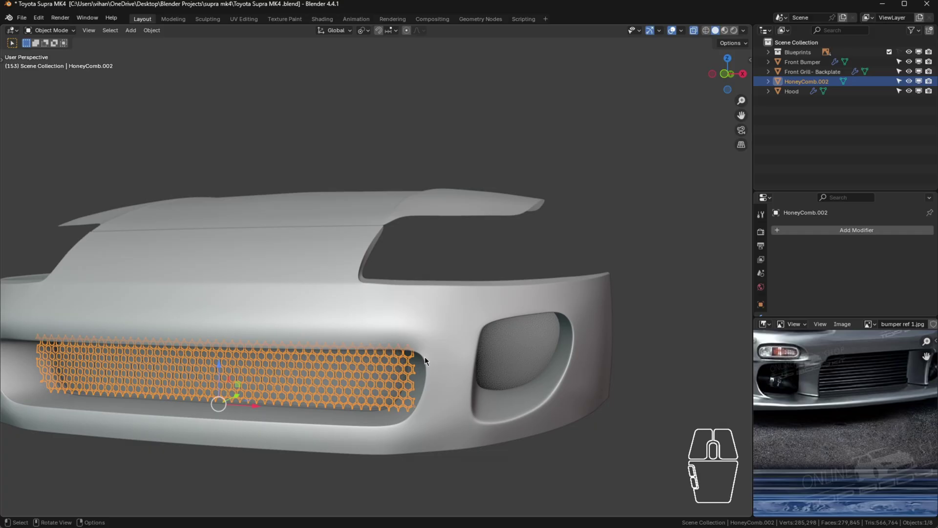
{"action": "key", "text": "F2"}
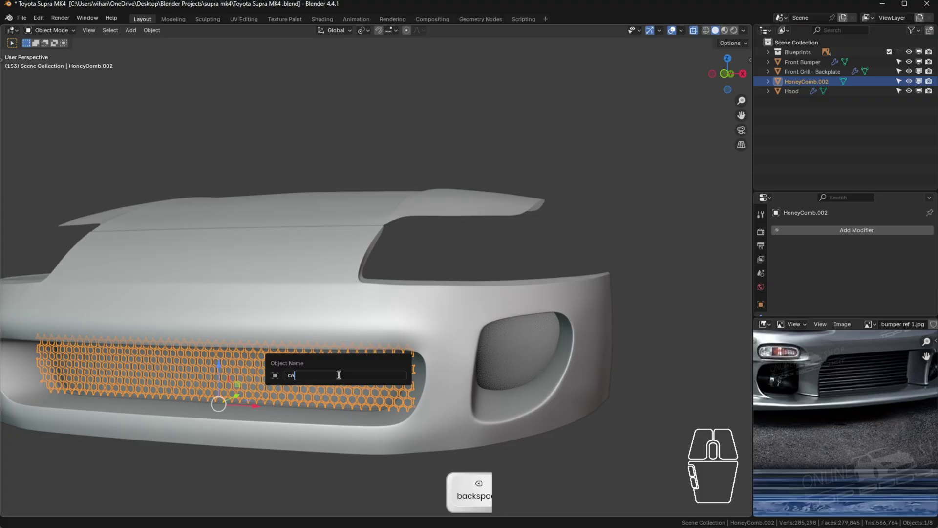
{"action": "type", "text": "Front "}
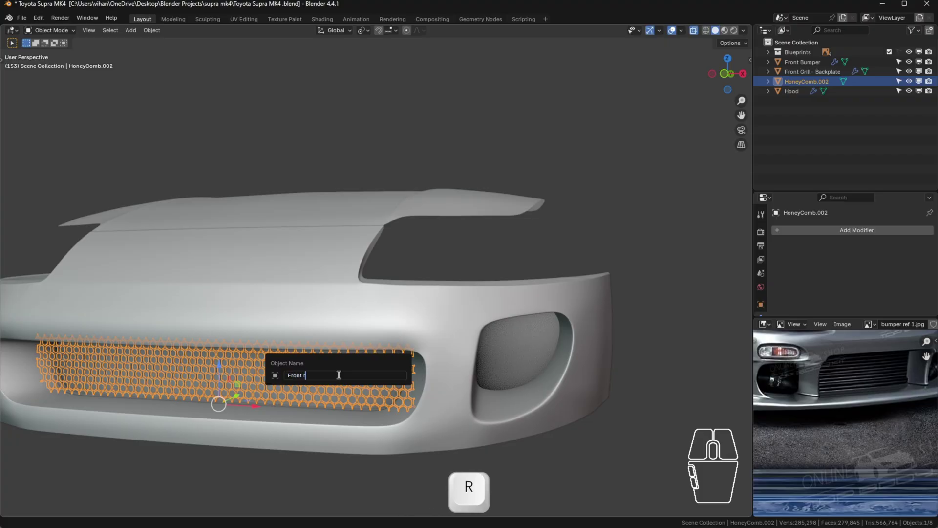
{"action": "type", "text": "Grill- F"}
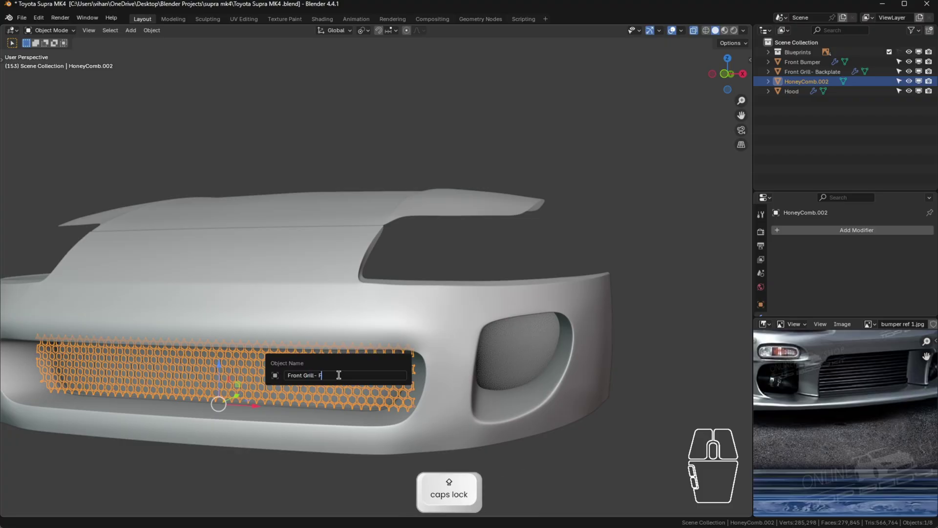
{"action": "type", "text": "ront Bumper"}
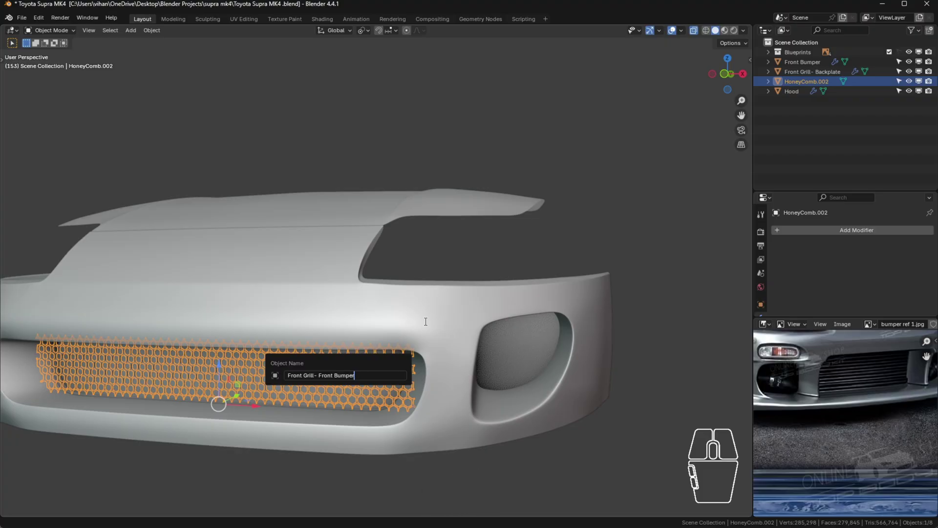
{"action": "key", "text": "Return"}
{"action": "left_click", "coordinate": [712, 255]}
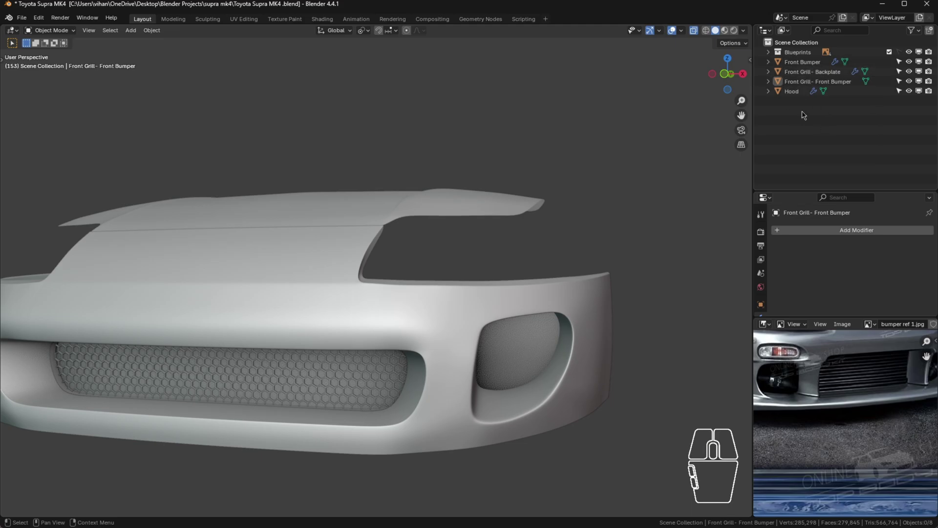
- Move the Front Bumper and both Front Grill objects into a new collection named "Front End", and add the Hood to it
{"action": "left_click", "coordinate": [811, 64]}
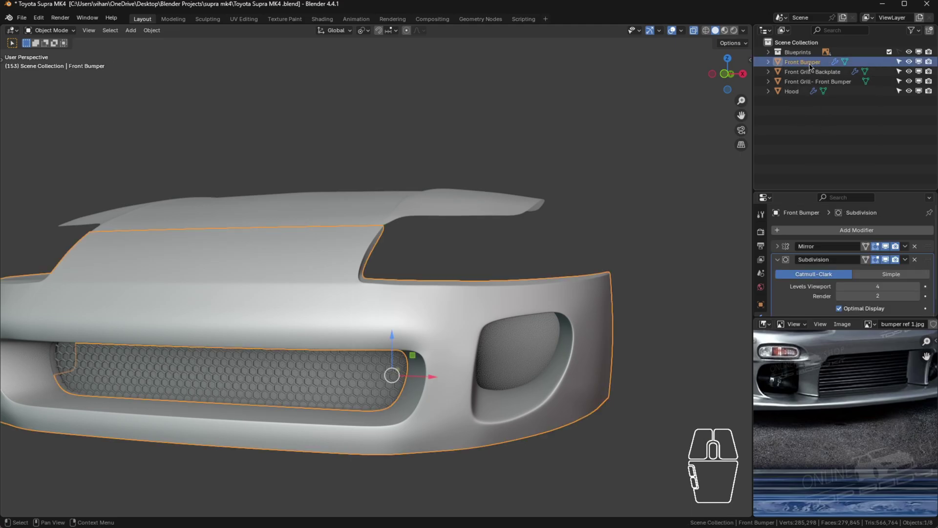
{"action": "left_click", "coordinate": [503, 256]}
{"action": "left_click", "coordinate": [431, 297]}
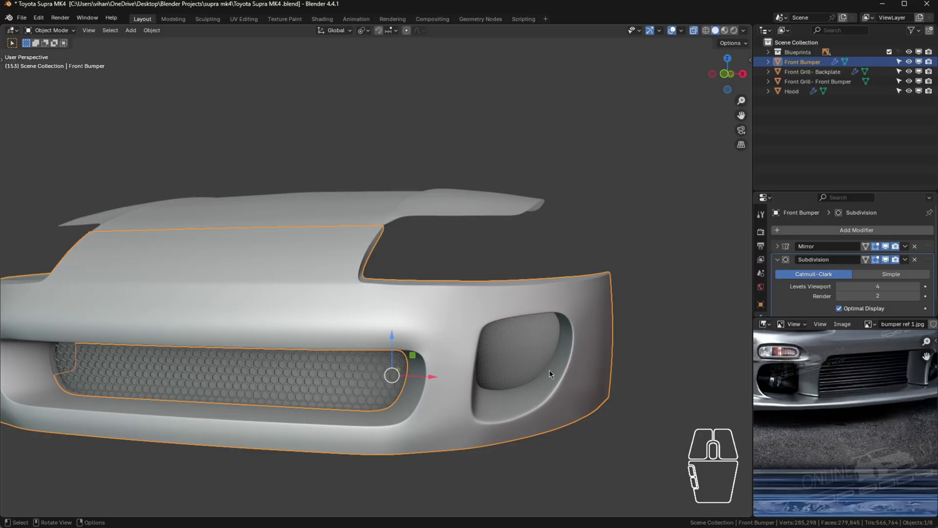
{"action": "left_click", "coordinate": [830, 72], "text": "shift"}
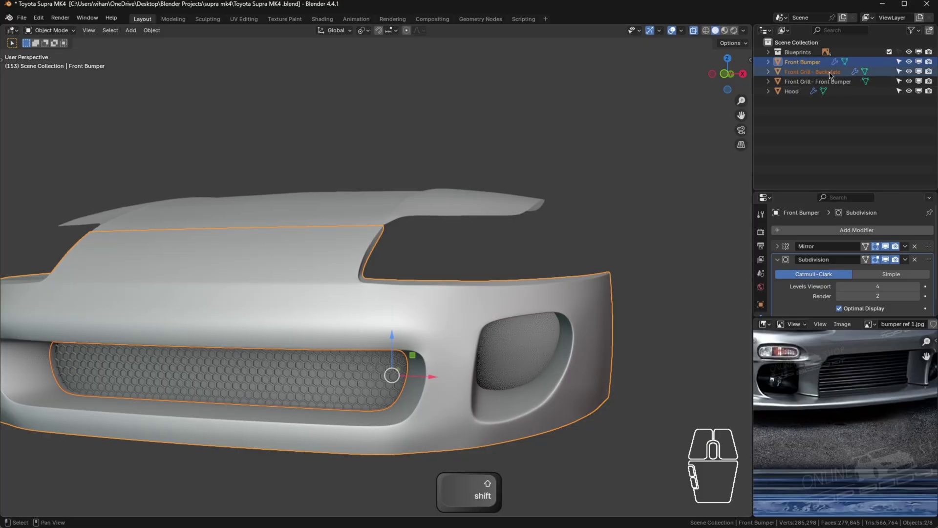
{"action": "left_click", "coordinate": [837, 82], "text": "shift"}
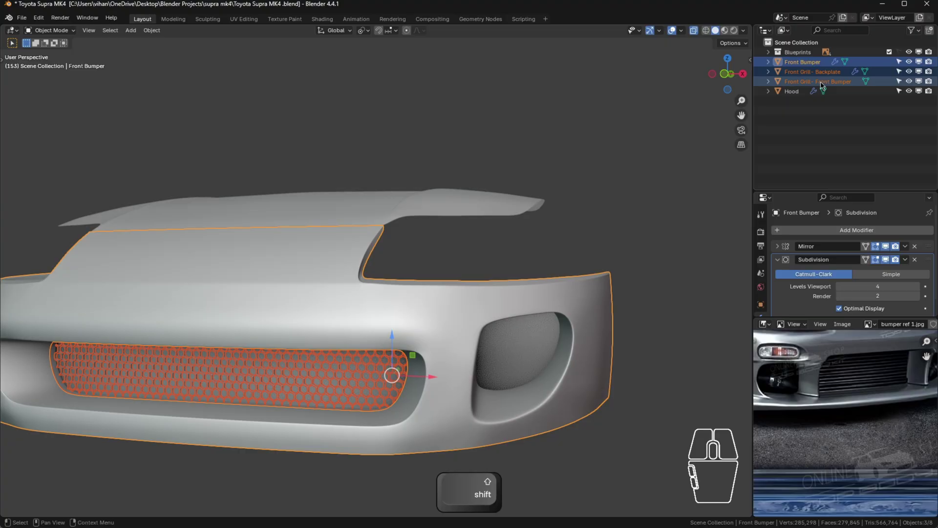
{"action": "key", "text": "m"}
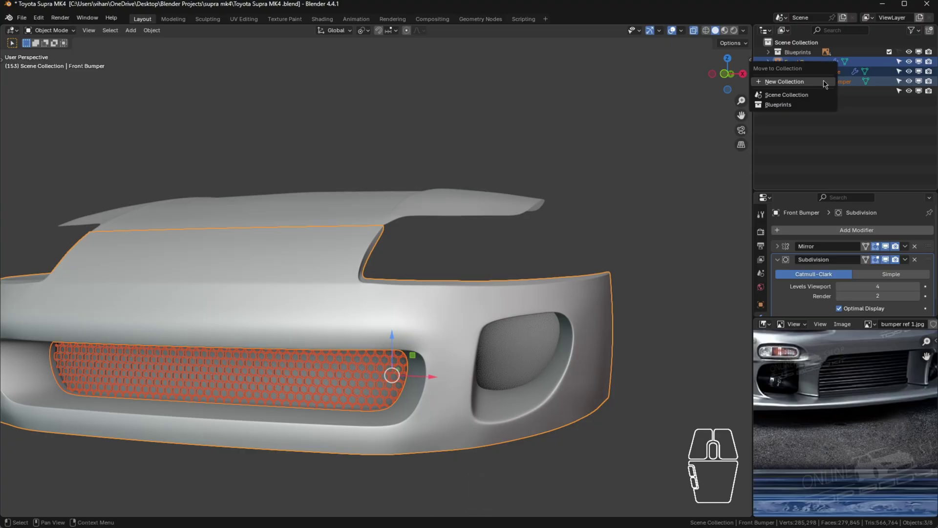
{"action": "left_click", "coordinate": [825, 83]}
{"action": "key", "text": "BackSpace"}
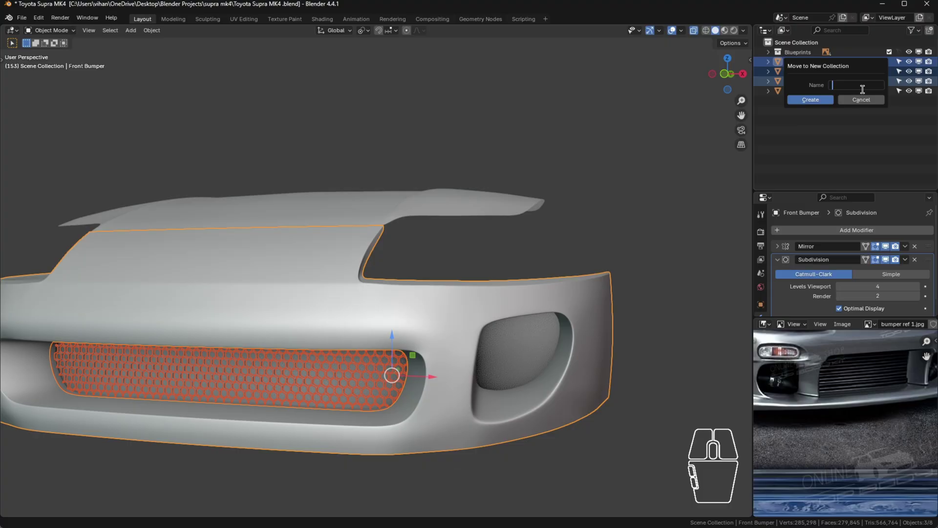
{"action": "type", "text": "Front End"}
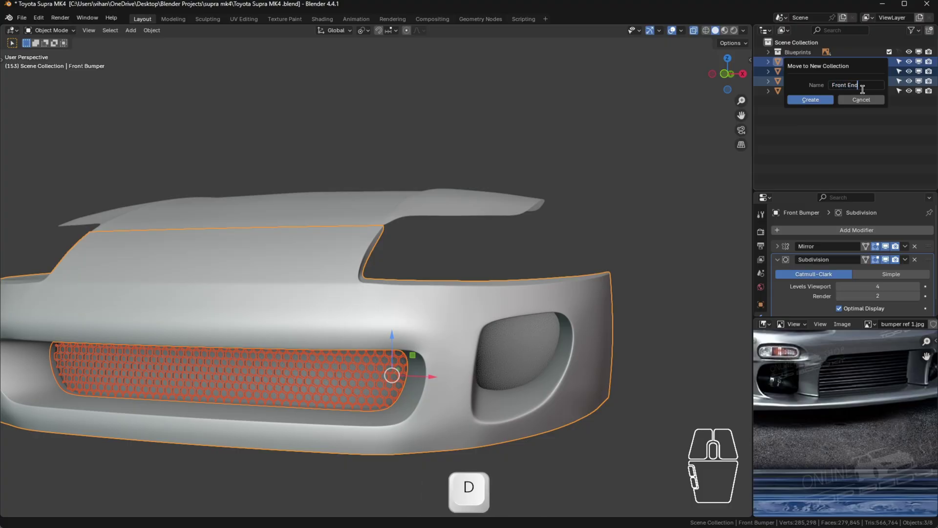
{"action": "key", "text": "Return"}
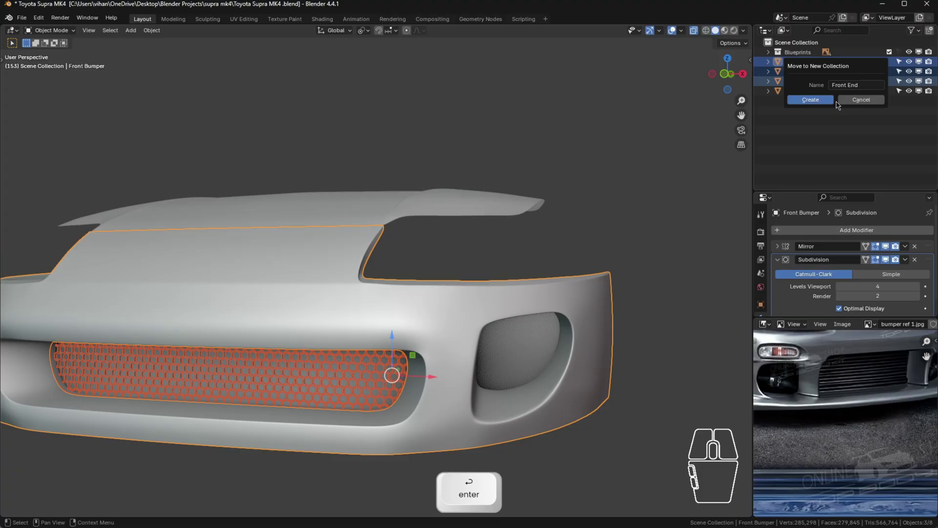
{"action": "left_click", "coordinate": [813, 101]}
{"action": "left_click", "coordinate": [805, 129]}
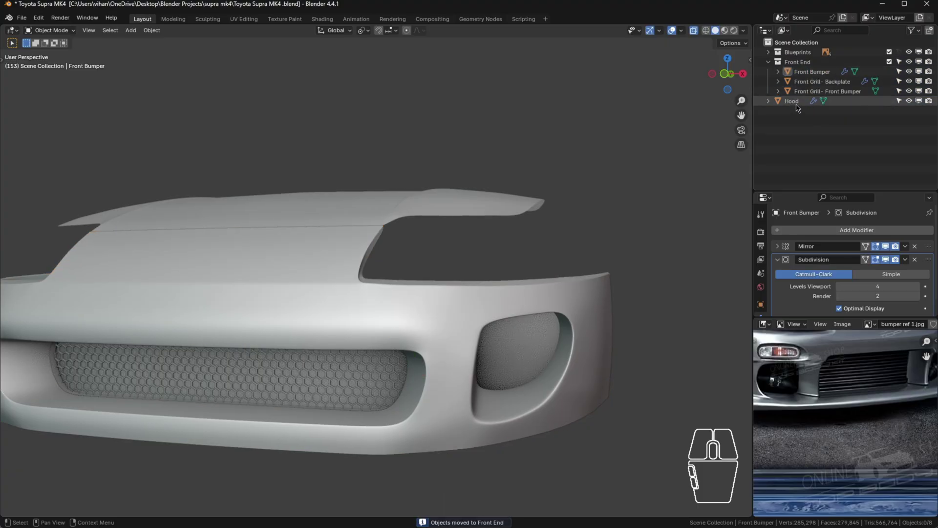
{"action": "left_click_drag", "start_coordinate": [797, 107], "coordinate": [808, 67]}
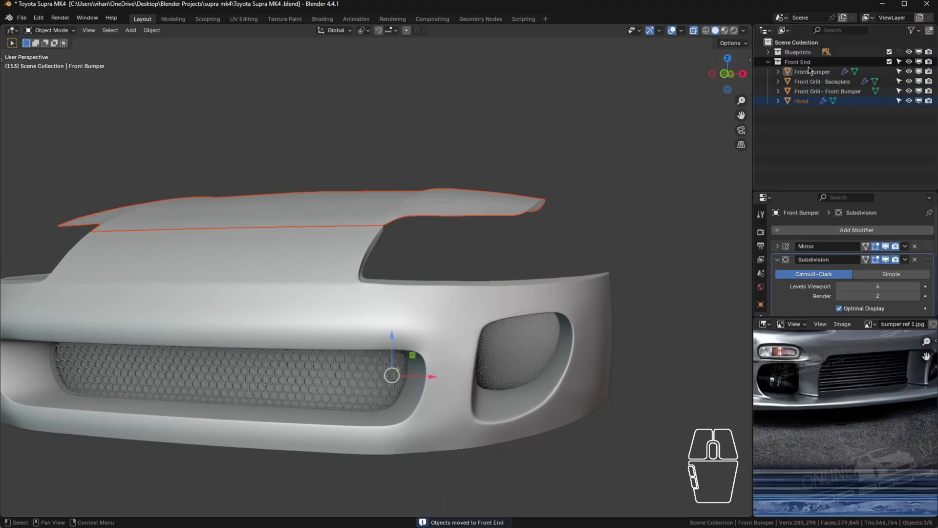
- Deselect the Hood and collapse the Front End collection in the object list
{"action": "left_click", "coordinate": [814, 126]}
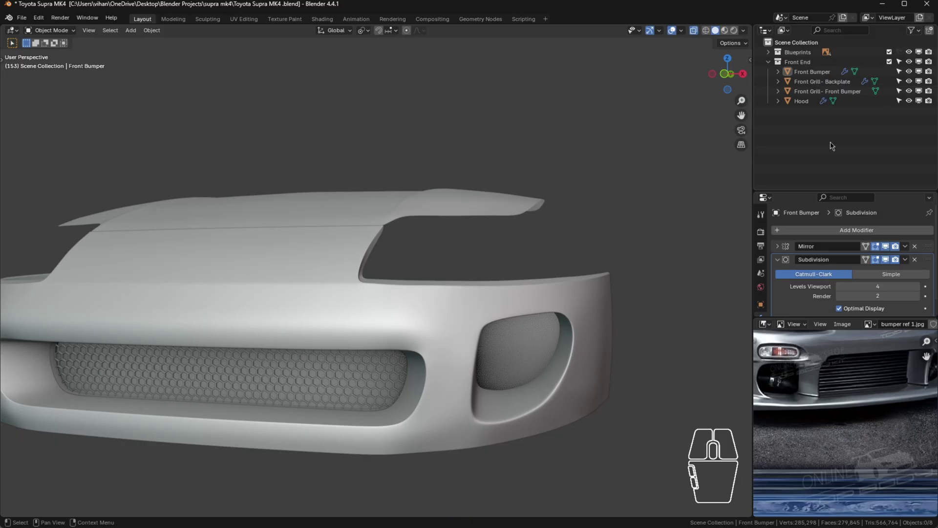
{"action": "left_click", "coordinate": [769, 62]}
{"action": "left_click", "coordinate": [768, 62]}
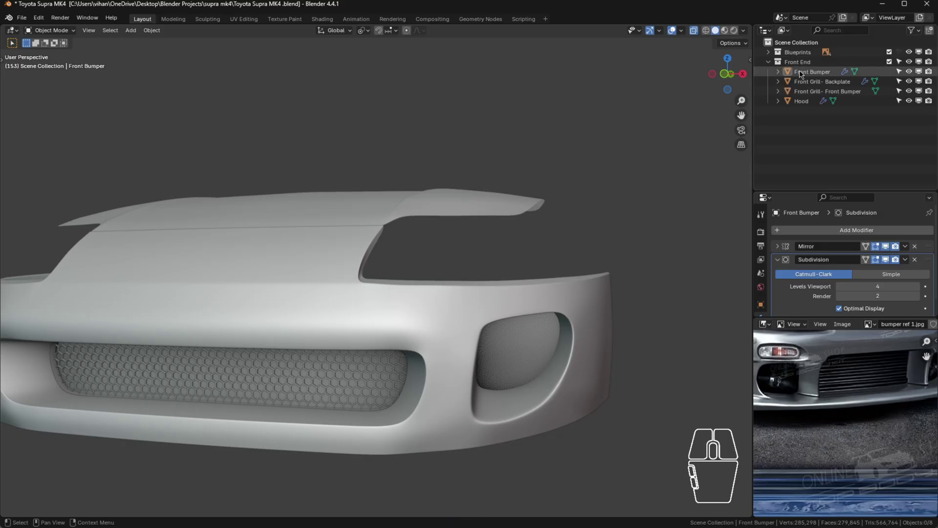
{"action": "left_click", "coordinate": [769, 63]}
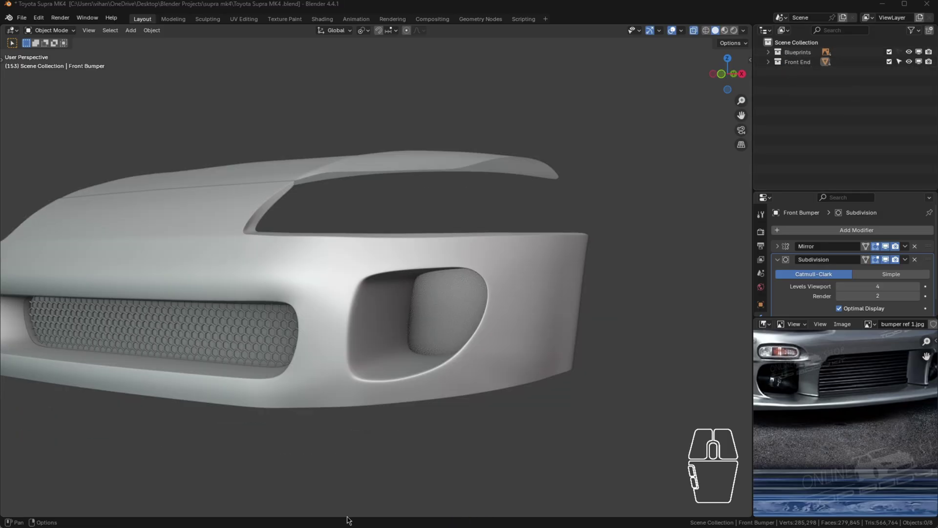
- Select the Front Grill- Backplate inside the bumper opening and start editing its mesh
{"action": "middle_click_drag", "start_coordinate": [319, 396], "coordinate": [467, 400], "text": "shift"}
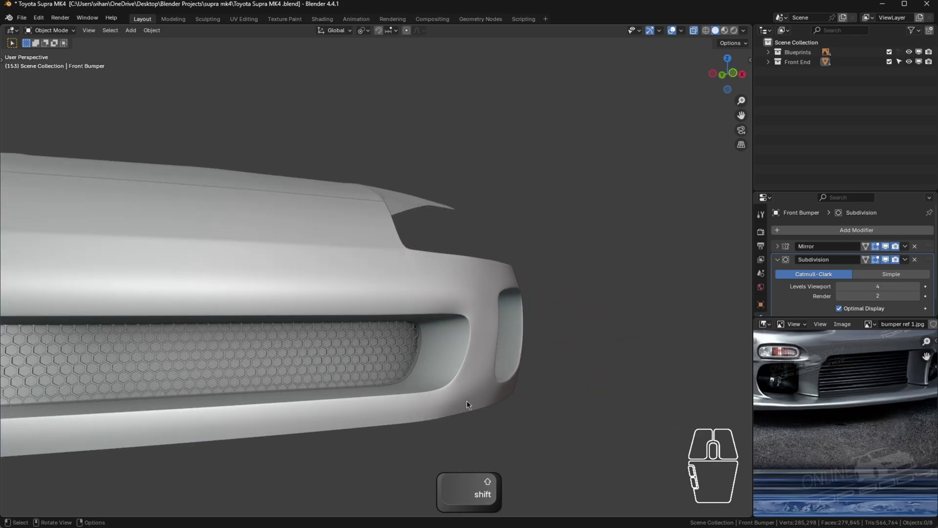
{"action": "scroll", "coordinate": [467, 401], "scroll_direction": "up", "scroll_amount": 4}
{"action": "left_click", "coordinate": [425, 391]}
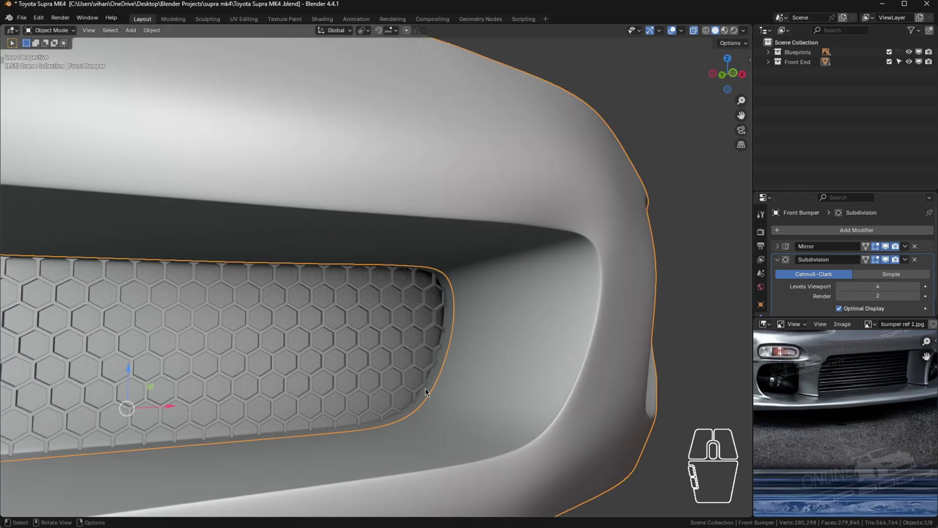
{"action": "left_click", "coordinate": [442, 345]}
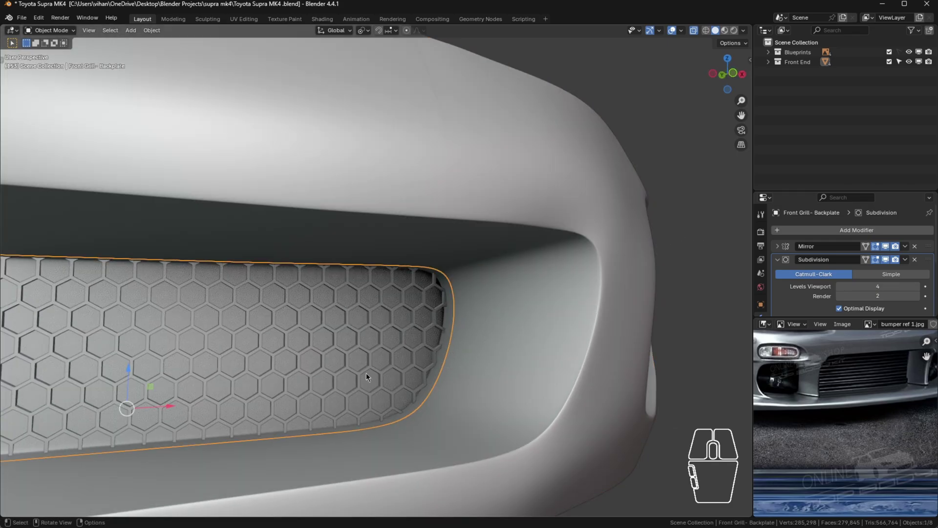
{"action": "scroll", "coordinate": [366, 372], "scroll_direction": "down", "scroll_amount": 4}
{"action": "key", "text": "Tab"}
{"action": "scroll", "coordinate": [315, 372], "scroll_direction": "up", "scroll_amount": 5}
{"action": "middle_click_drag", "start_coordinate": [316, 371], "coordinate": [394, 380], "text": "shift"}
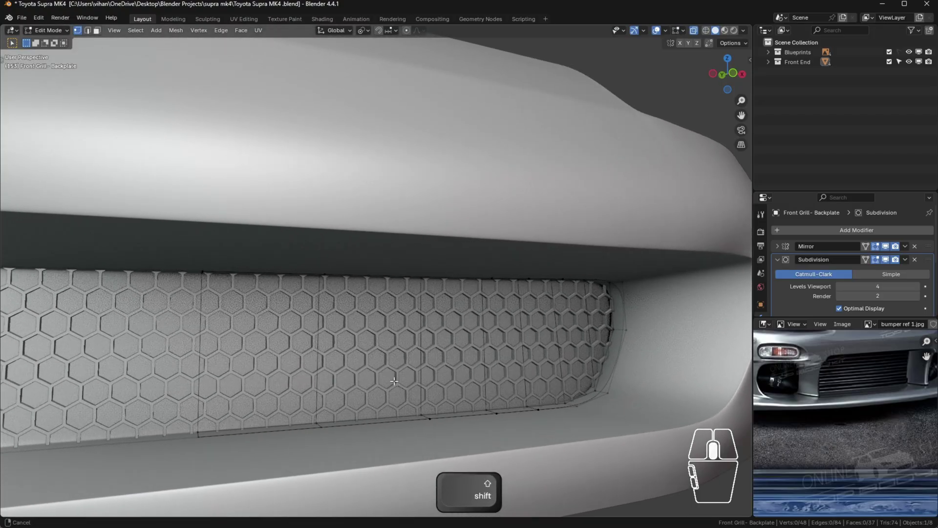
- Try triangulating the backplate's front faces between its upper and lower edge loops, and leave mesh editing
{"action": "middle_click_drag", "start_coordinate": [450, 366], "coordinate": [459, 403]}
{"action": "left_click", "coordinate": [459, 403], "text": "alt"}
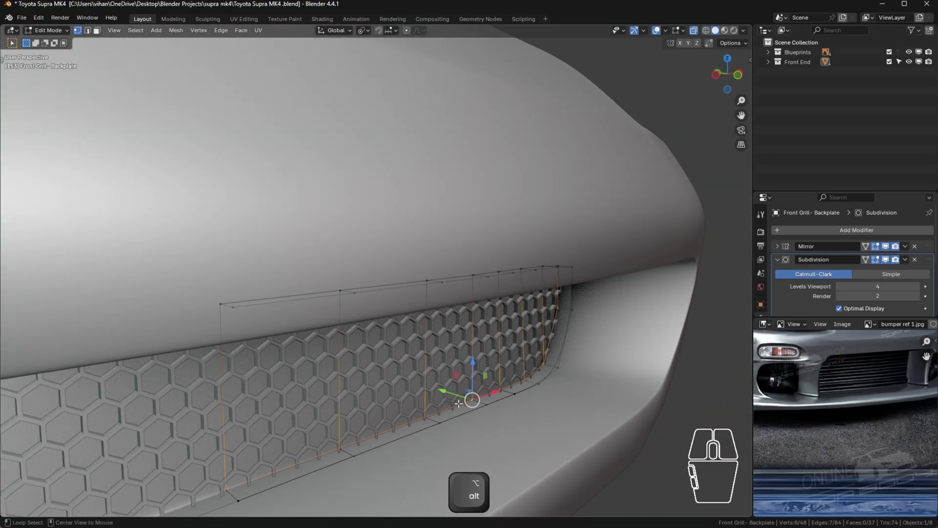
{"action": "left_click", "coordinate": [461, 276], "text": "alt+shift"}
{"action": "middle_click_drag", "start_coordinate": [461, 276], "coordinate": [284, 318]}
{"action": "scroll", "coordinate": [283, 317], "scroll_direction": "down", "scroll_amount": 6}
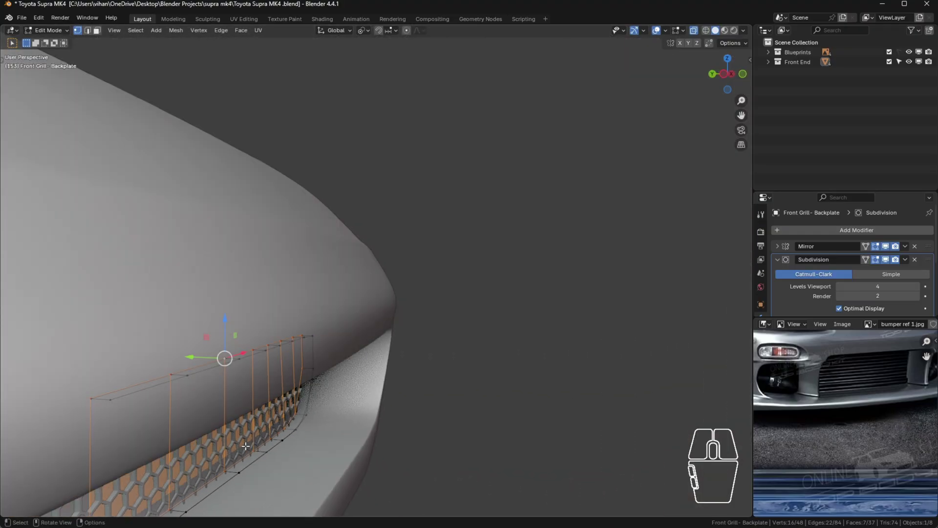
{"action": "scroll", "coordinate": [227, 448], "scroll_direction": "down", "scroll_amount": 3}
{"action": "mouse_move", "coordinate": [227, 448]}
{"action": "middle_mouse_down"}
{"action": "mouse_move", "coordinate": [342, 453]}
{"action": "mouse_move", "coordinate": [229, 462]}
{"action": "middle_mouse_up"}
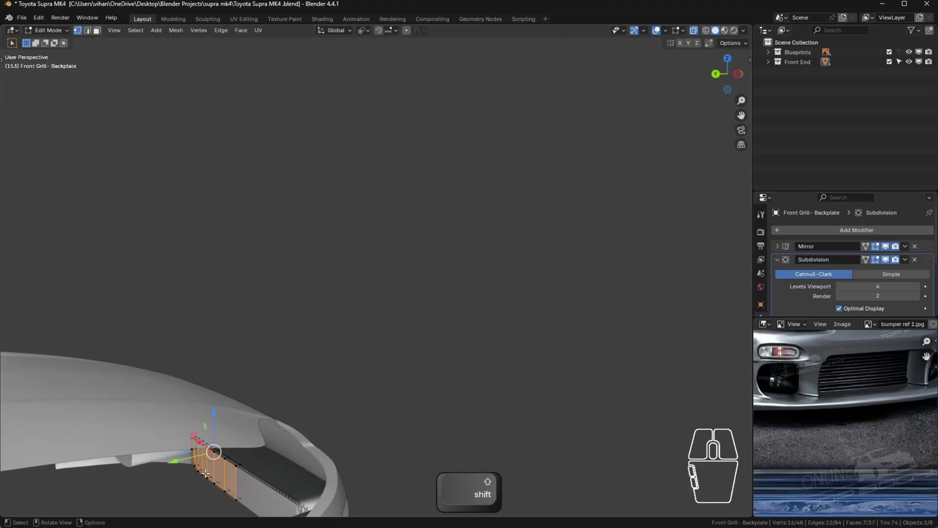
{"action": "scroll", "coordinate": [205, 473], "scroll_direction": "up", "scroll_amount": 8}
{"action": "middle_click_drag", "start_coordinate": [305, 439], "coordinate": [342, 361]}
{"action": "scroll", "coordinate": [436, 343], "scroll_direction": "down", "scroll_amount": 12}
{"action": "middle_click_drag", "start_coordinate": [342, 361], "coordinate": [363, 320], "text": "shift"}
{"action": "scroll", "coordinate": [410, 382], "scroll_direction": "up", "scroll_amount": 8}
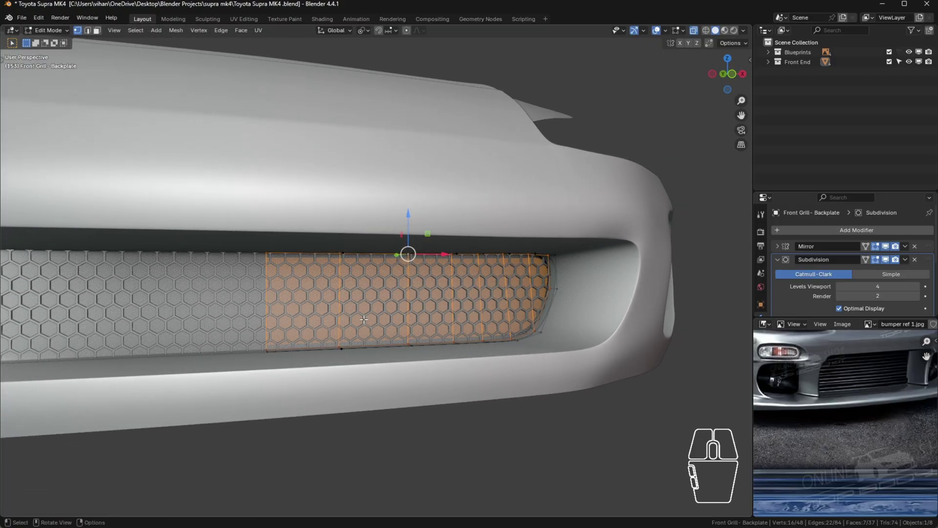
{"action": "key", "text": "ctrl+t"}
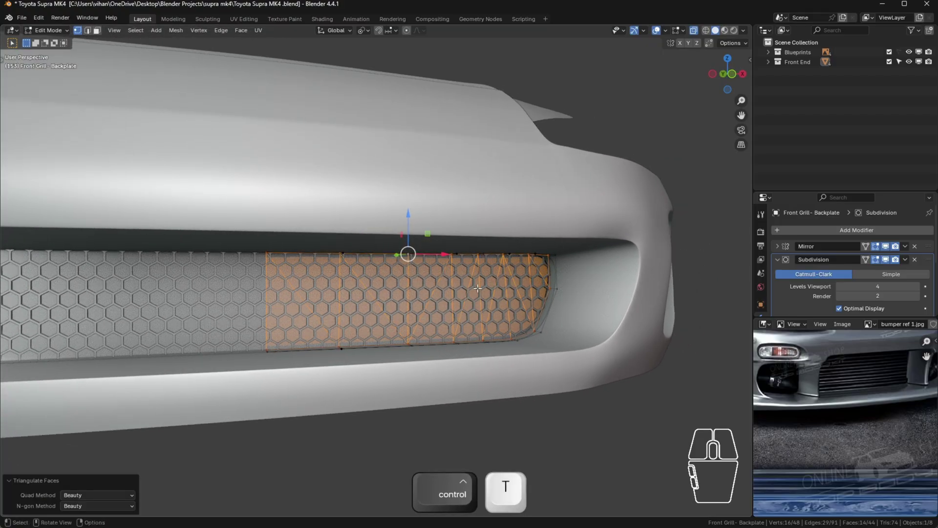
{"action": "scroll", "coordinate": [477, 288], "scroll_direction": "up", "scroll_amount": 3}
{"action": "key", "text": "Tab"}
- Examine the backplate and honeycomb close up at the end of the grille opening from several angles
{"action": "scroll", "coordinate": [521, 321], "scroll_direction": "down", "scroll_amount": 3}
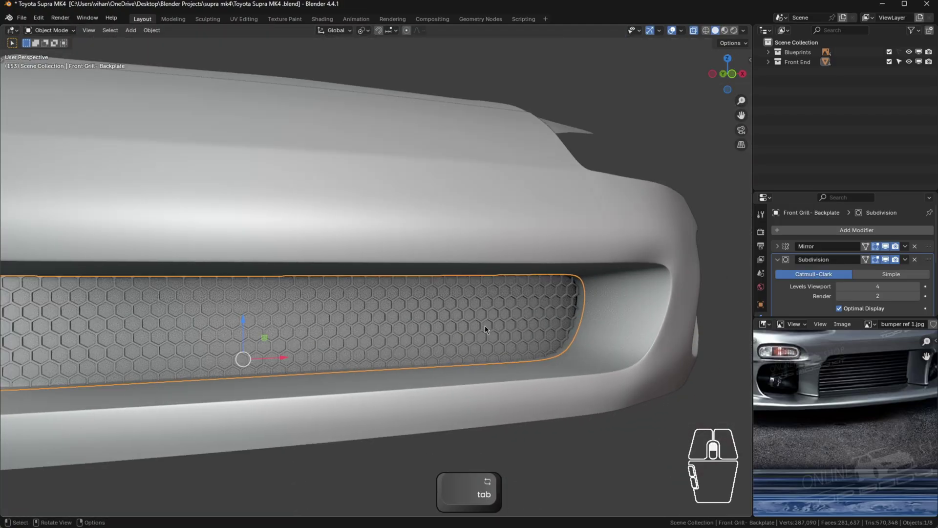
{"action": "scroll", "coordinate": [485, 325], "scroll_direction": "up", "scroll_amount": 5}
{"action": "middle_click_drag", "start_coordinate": [488, 327], "coordinate": [519, 323]}
{"action": "scroll", "coordinate": [554, 322], "scroll_direction": "down", "scroll_amount": 5}
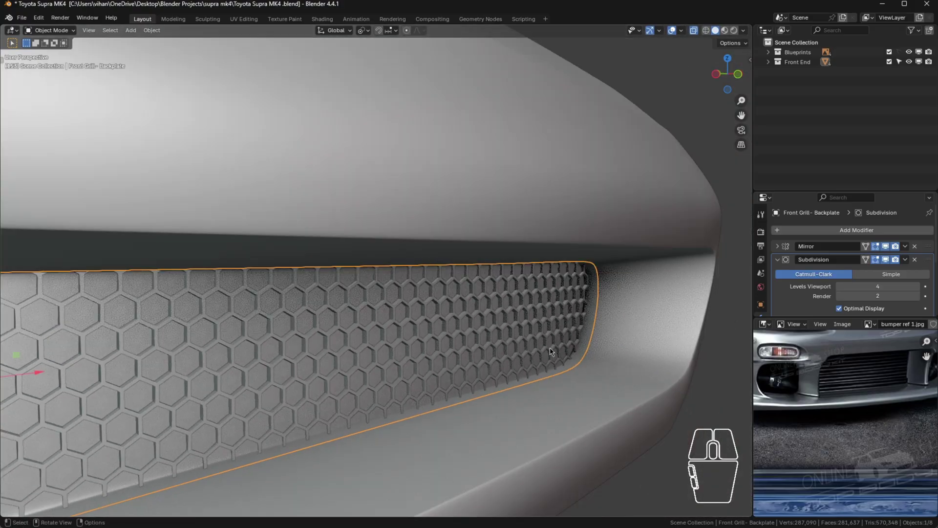
{"action": "scroll", "coordinate": [567, 332], "scroll_direction": "up", "scroll_amount": 6}
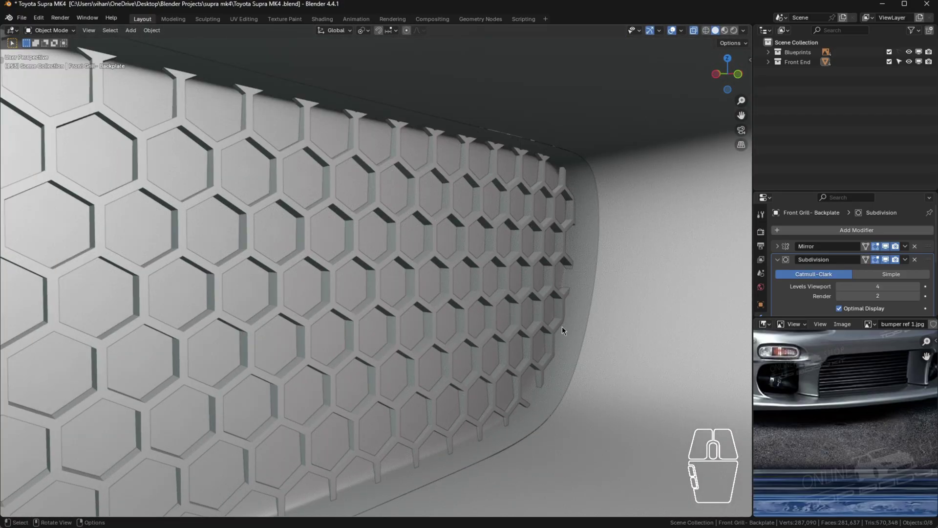
{"action": "middle_click_drag", "start_coordinate": [562, 326], "coordinate": [475, 337]}
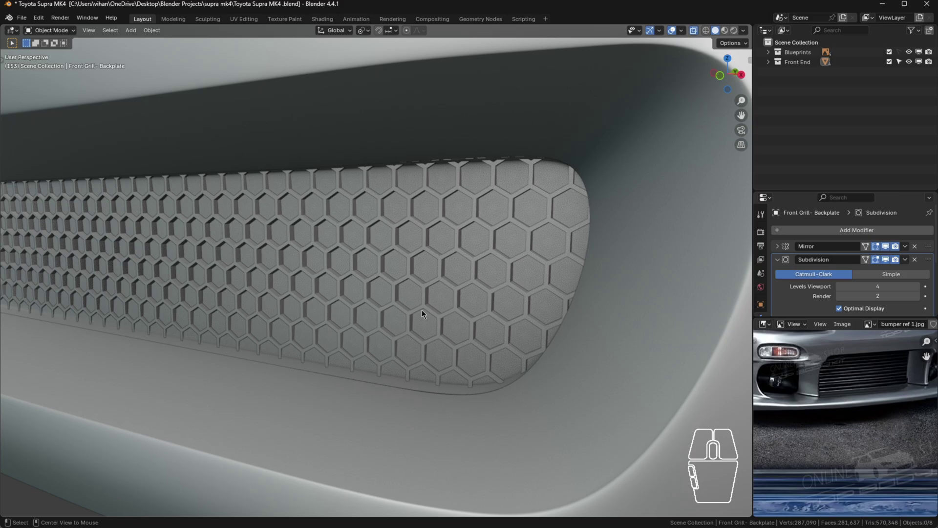
{"action": "scroll", "coordinate": [215, 417], "scroll_direction": "down", "scroll_amount": 3}
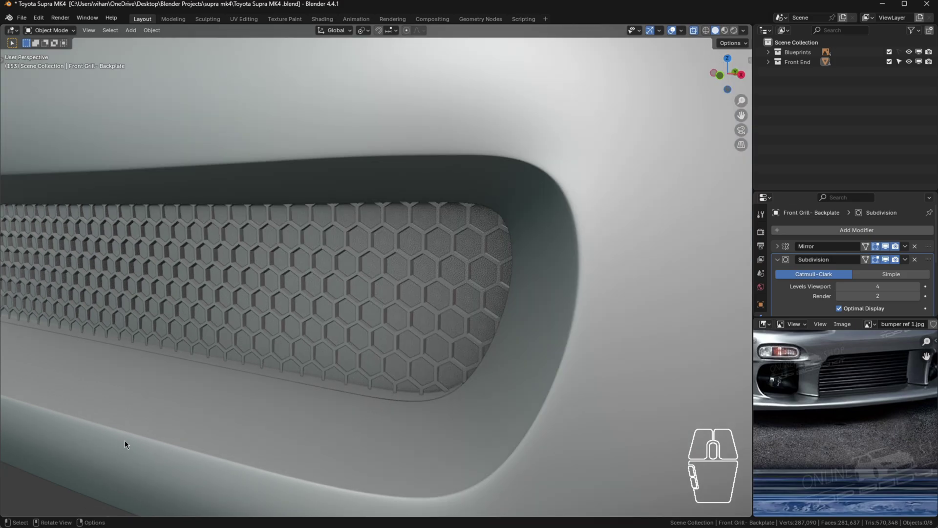
- Shade the model with the 1_reflective_red_mirrorball.jpg studio light and examine the reflections on the grille and backplate
{"action": "key", "text": "alt+x"}
{"action": "left_click", "coordinate": [117, 174]}
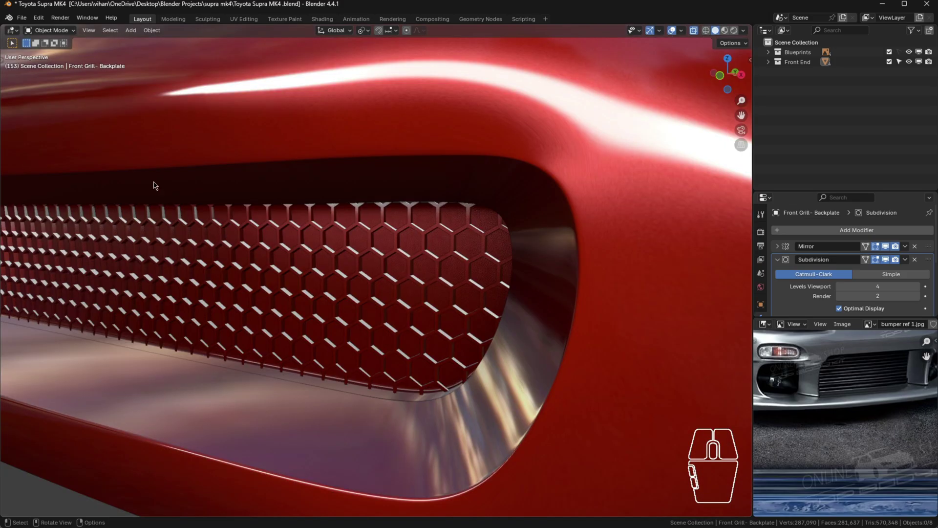
{"action": "middle_click_drag", "start_coordinate": [245, 227], "coordinate": [464, 253], "text": "shift"}
{"action": "scroll", "coordinate": [449, 251], "scroll_direction": "up", "scroll_amount": 3}
{"action": "scroll", "coordinate": [384, 297], "scroll_direction": "down", "scroll_amount": 7}
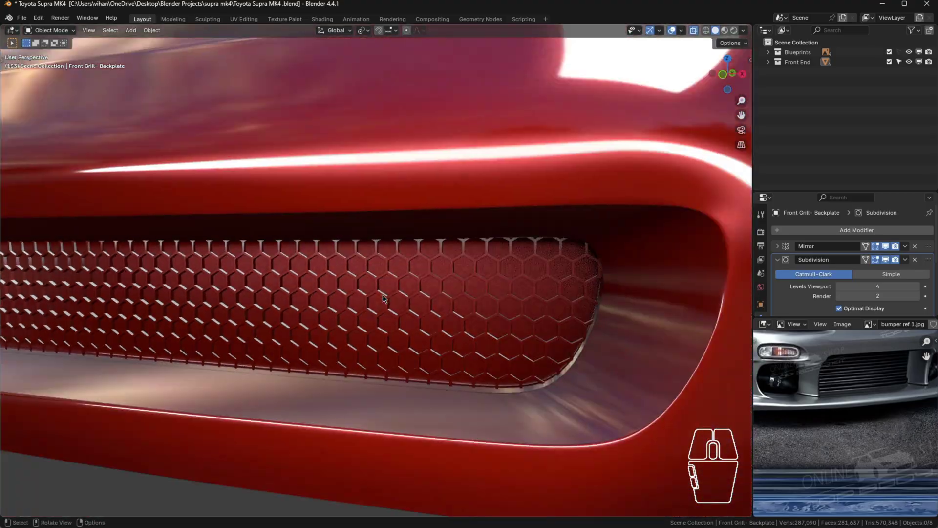
{"action": "middle_click_drag", "start_coordinate": [377, 299], "coordinate": [359, 312], "text": "shift"}
{"action": "scroll", "coordinate": [438, 296], "scroll_direction": "up", "scroll_amount": 5}
{"action": "scroll", "coordinate": [503, 300], "scroll_direction": "down", "scroll_amount": 6}
{"action": "scroll", "coordinate": [358, 312], "scroll_direction": "up", "scroll_amount": 5}
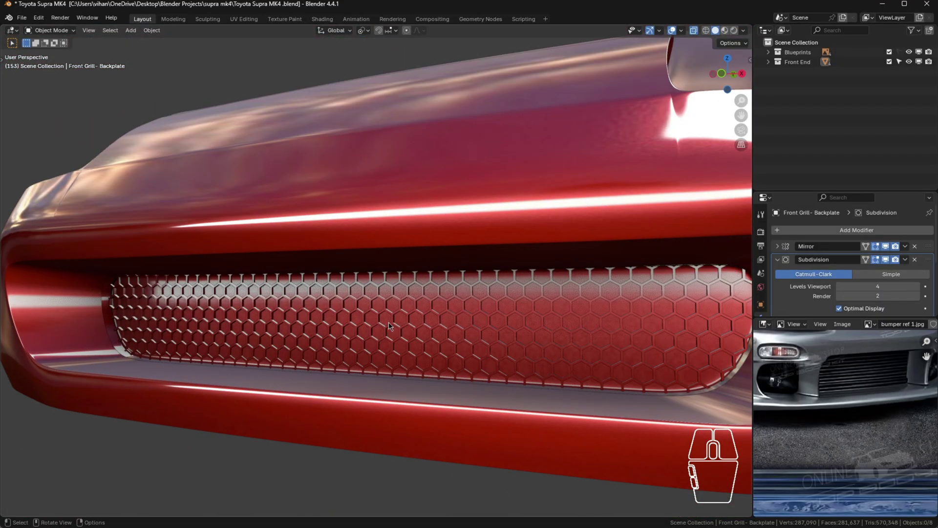
- Switch the studio light to 2_blurry_sliver_mirrorball.jpg and save the project file
{"action": "key", "text": "alt+x"}
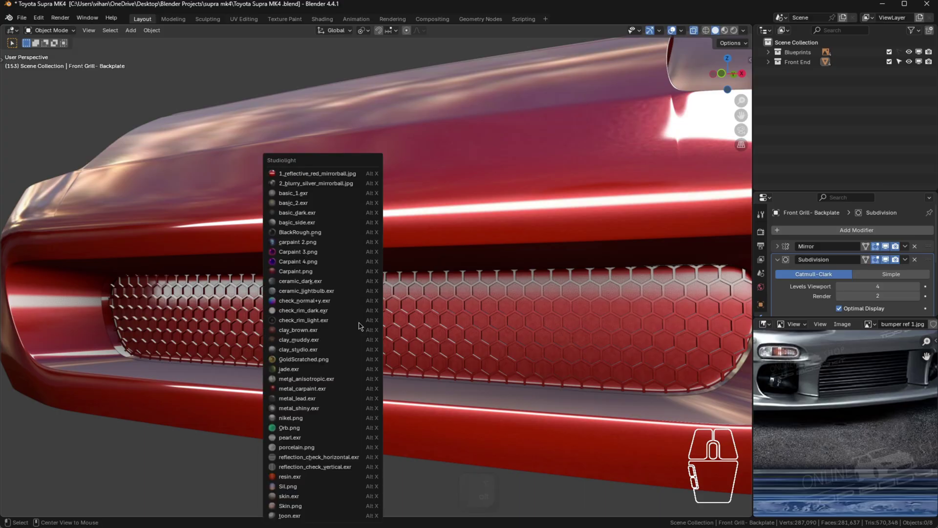
{"action": "left_click", "coordinate": [336, 183]}
{"action": "scroll", "coordinate": [469, 300], "scroll_direction": "down", "scroll_amount": 4}
{"action": "mouse_move", "coordinate": [442, 337]}
{"action": "middle_mouse_down", "text": "shift"}
{"action": "mouse_move", "coordinate": [395, 355]}
{"action": "mouse_move", "coordinate": [362, 345]}
{"action": "mouse_move", "coordinate": [428, 357]}
{"action": "mouse_move", "coordinate": [420, 354]}
{"action": "middle_mouse_up", "text": "shift"}
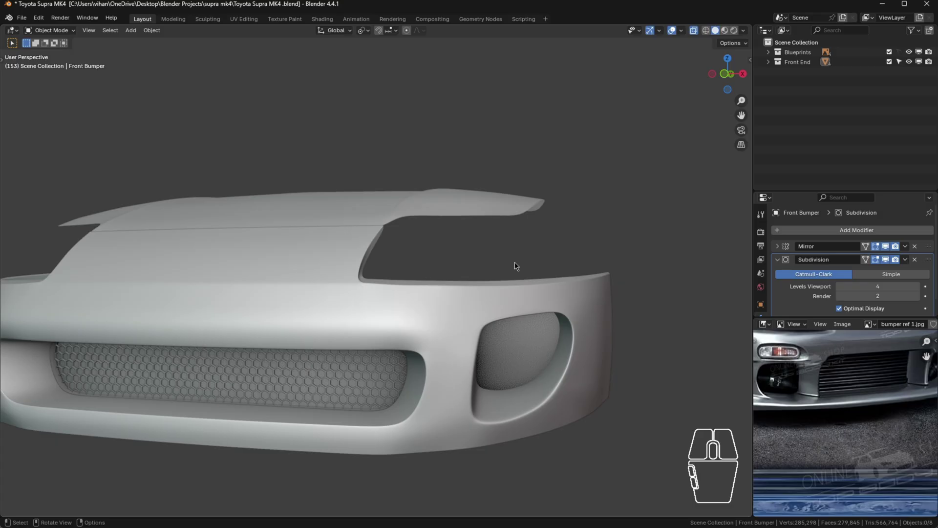
{"action": "key", "text": "ctrl+s"}
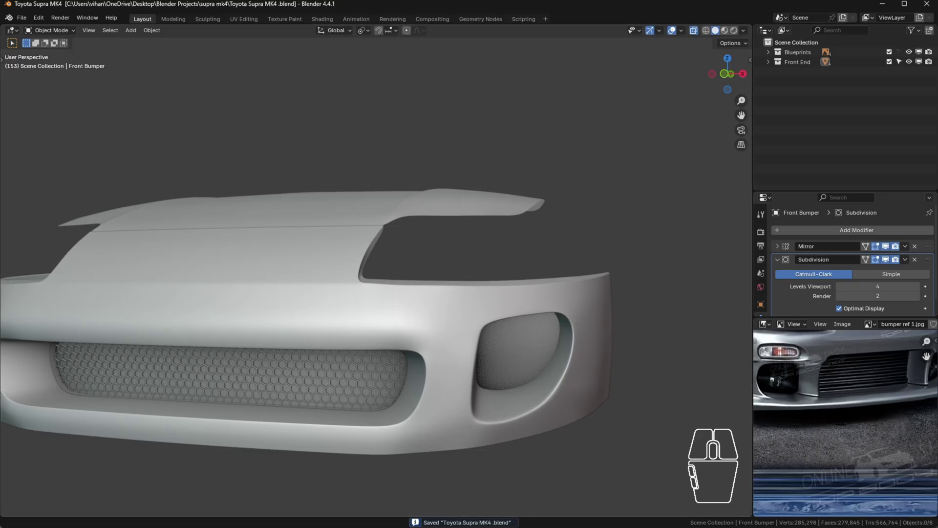
- Examine the honeycomb grille and the whole front bumper from near and far at several angles
{"action": "scroll", "coordinate": [476, 252], "scroll_direction": "down", "scroll_amount": 2}
{"action": "middle_click_drag", "start_coordinate": [455, 259], "coordinate": [476, 271], "text": "shift"}
{"action": "scroll", "coordinate": [394, 318], "scroll_direction": "up", "scroll_amount": 2}
{"action": "scroll", "coordinate": [394, 318], "scroll_direction": "up", "scroll_amount": 3}
{"action": "middle_click_drag", "start_coordinate": [394, 317], "coordinate": [430, 291]}
{"action": "scroll", "coordinate": [510, 293], "scroll_direction": "up", "scroll_amount": 4}
{"action": "middle_click_drag", "start_coordinate": [509, 295], "coordinate": [551, 300]}
{"action": "scroll", "coordinate": [551, 300], "scroll_direction": "down", "scroll_amount": 6}
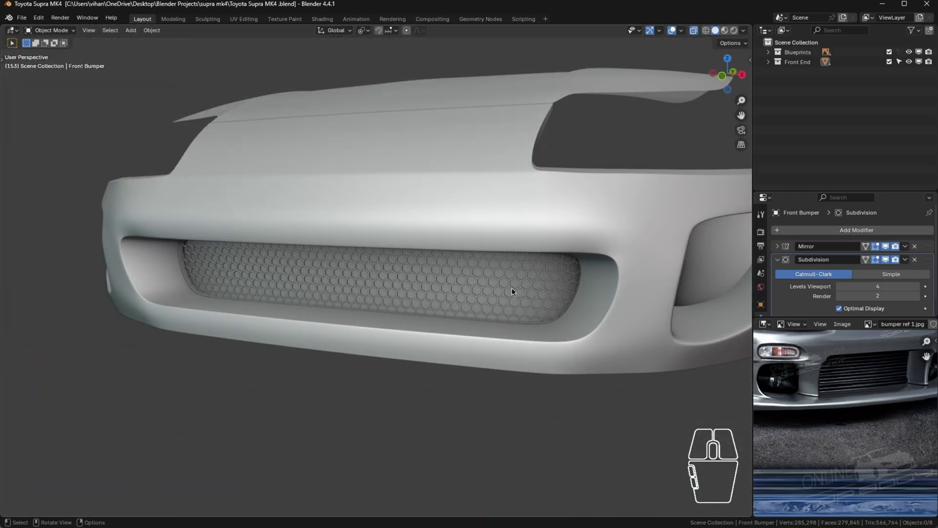
{"action": "scroll", "coordinate": [532, 281], "scroll_direction": "up", "scroll_amount": 3}
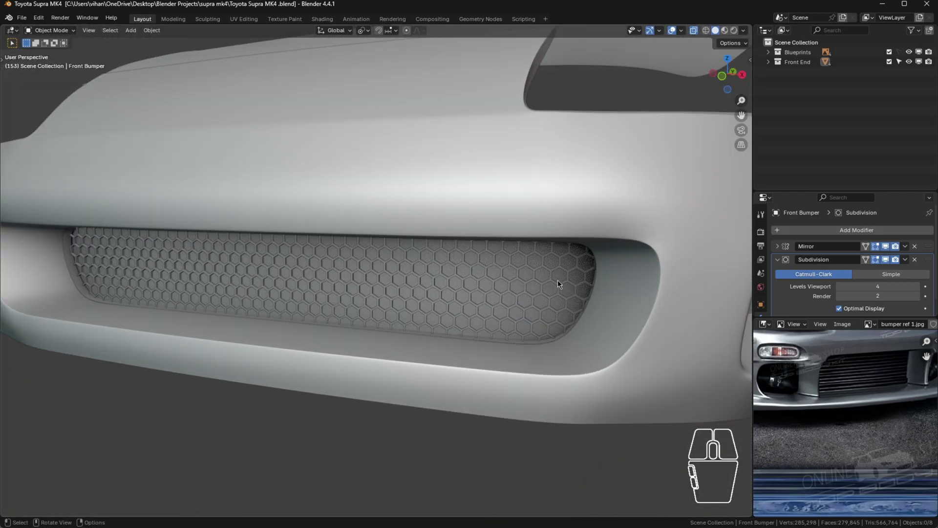
{"action": "scroll", "coordinate": [572, 285], "scroll_direction": "down", "scroll_amount": 4}
{"action": "mouse_move", "coordinate": [495, 303]}
{"action": "middle_mouse_down"}
{"action": "mouse_move", "coordinate": [595, 282]}
{"action": "mouse_move", "coordinate": [483, 379]}
{"action": "mouse_move", "coordinate": [544, 295]}
{"action": "mouse_move", "coordinate": [465, 330]}
{"action": "mouse_move", "coordinate": [502, 308]}
{"action": "middle_mouse_up"}
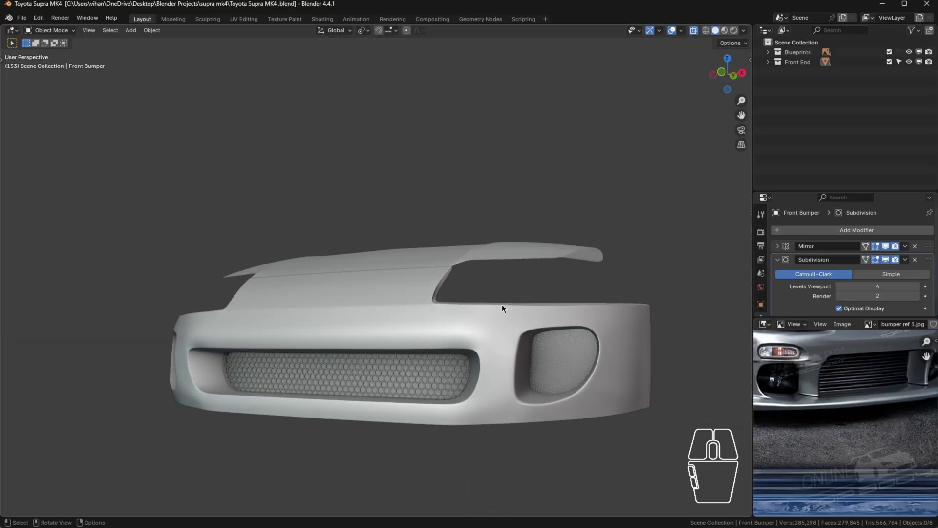
{"action": "scroll", "coordinate": [456, 389], "scroll_direction": "up", "scroll_amount": 4}
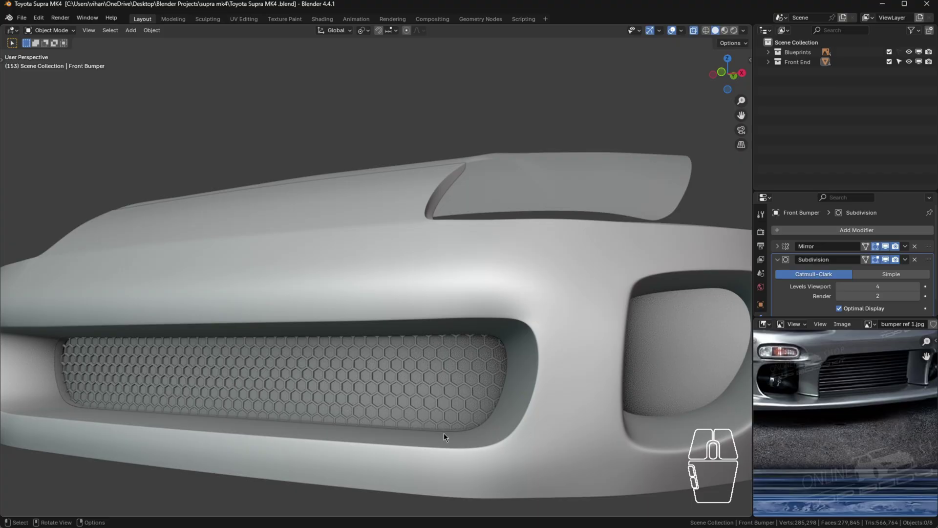